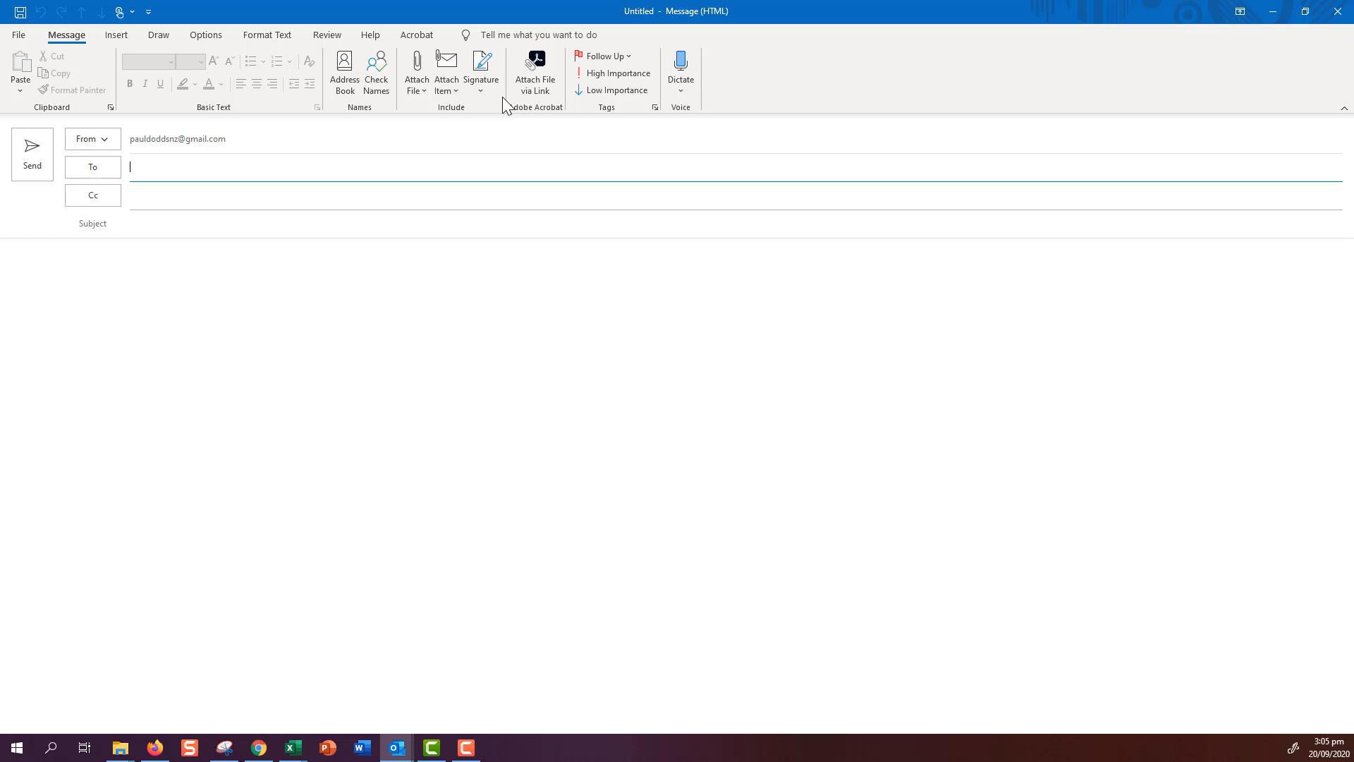
- Open Outlook's Signatures settings and follow the Get signature templates link to Microsoft's help page
left_click(481, 90)
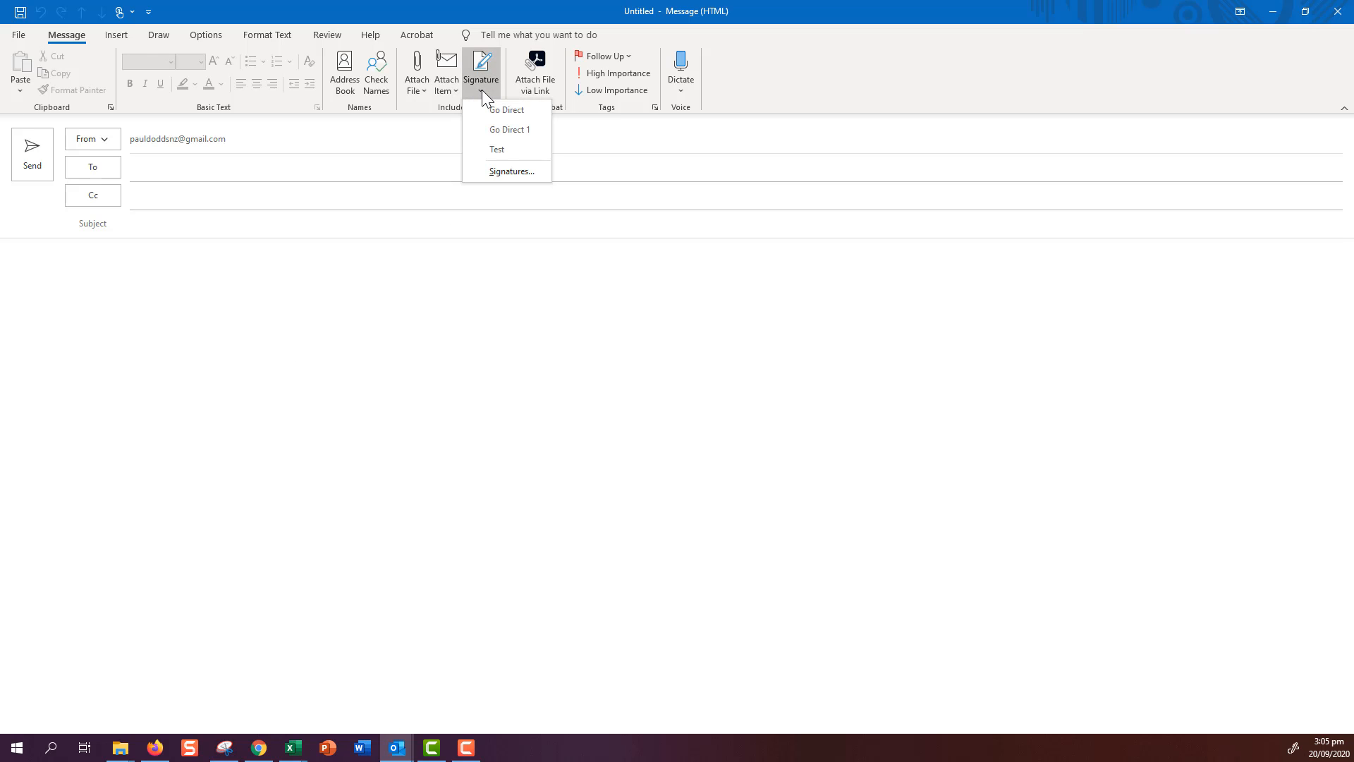
left_click(511, 171)
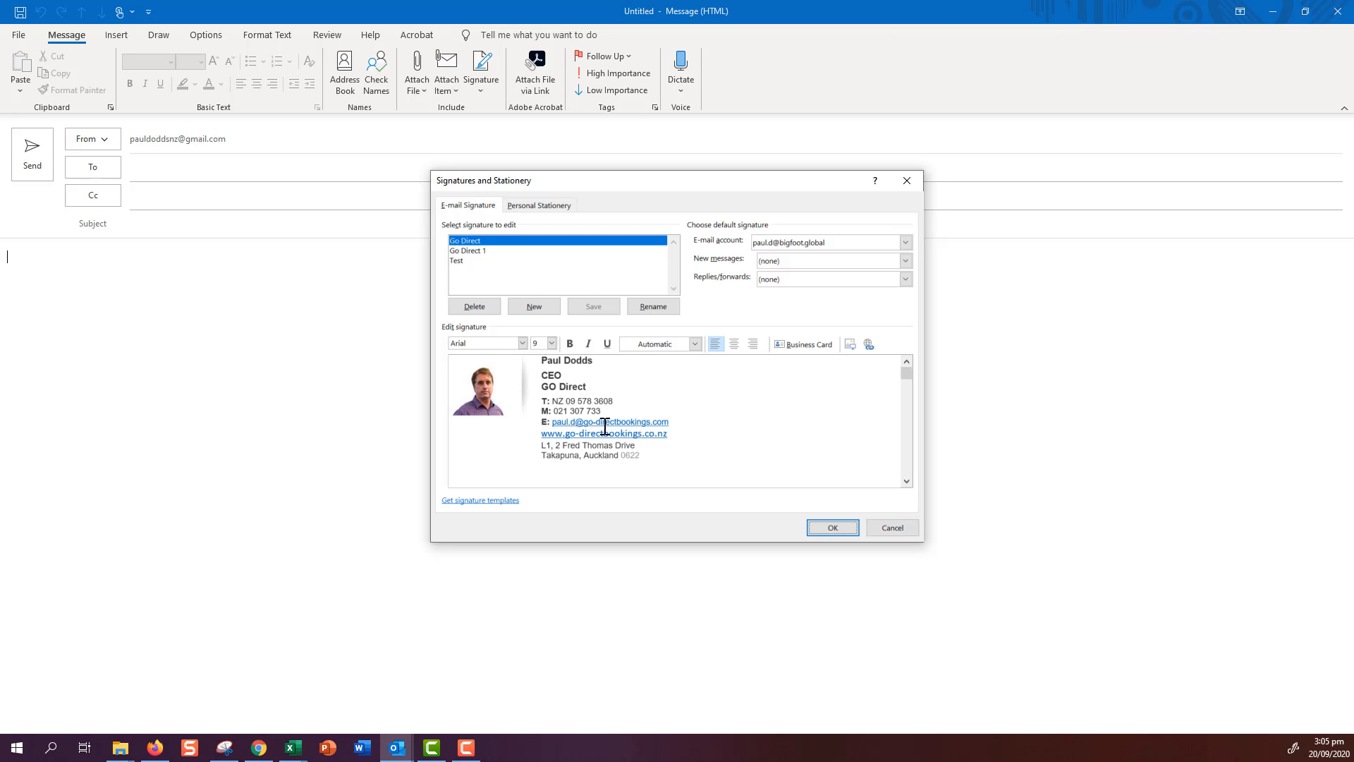
left_click(490, 502)
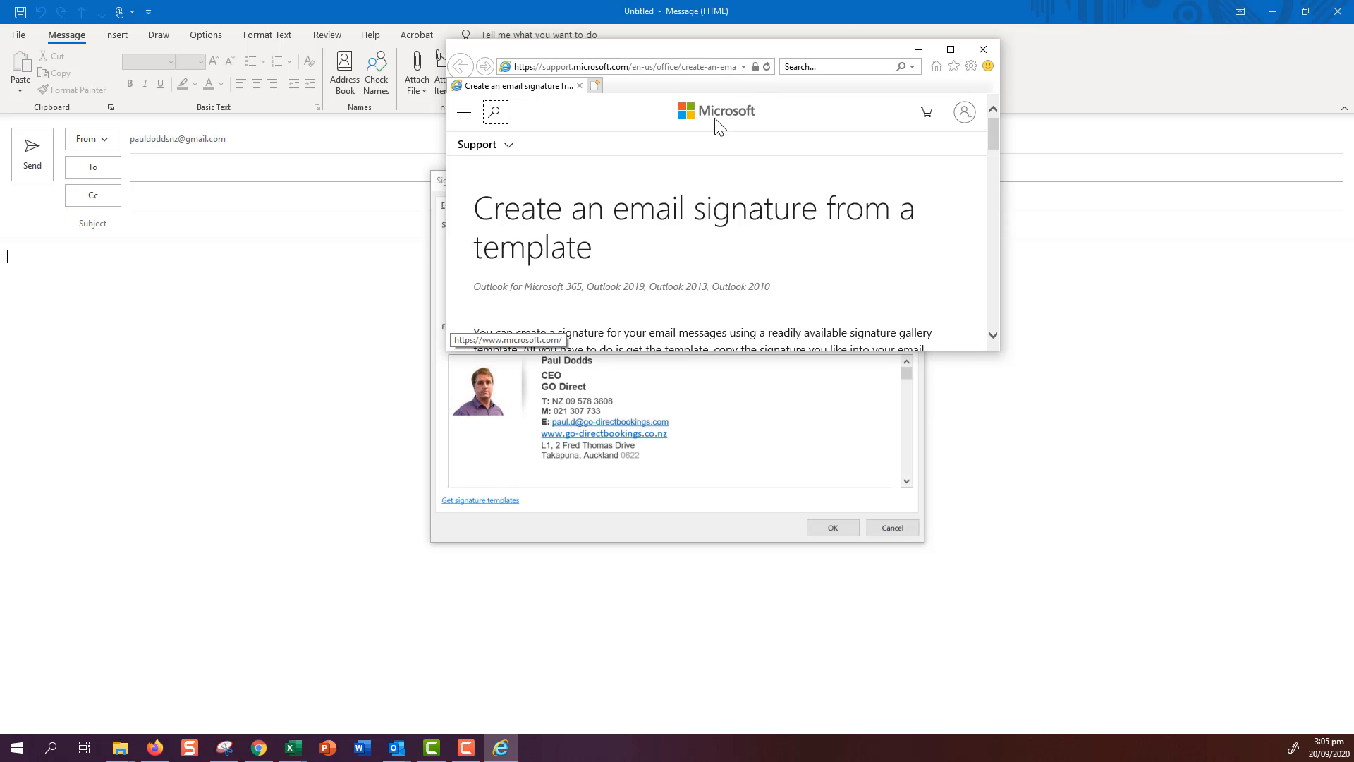
- Download the Email signature gallery template (tf55682965_win32.dotx) and open it in Word
left_click(950, 49)
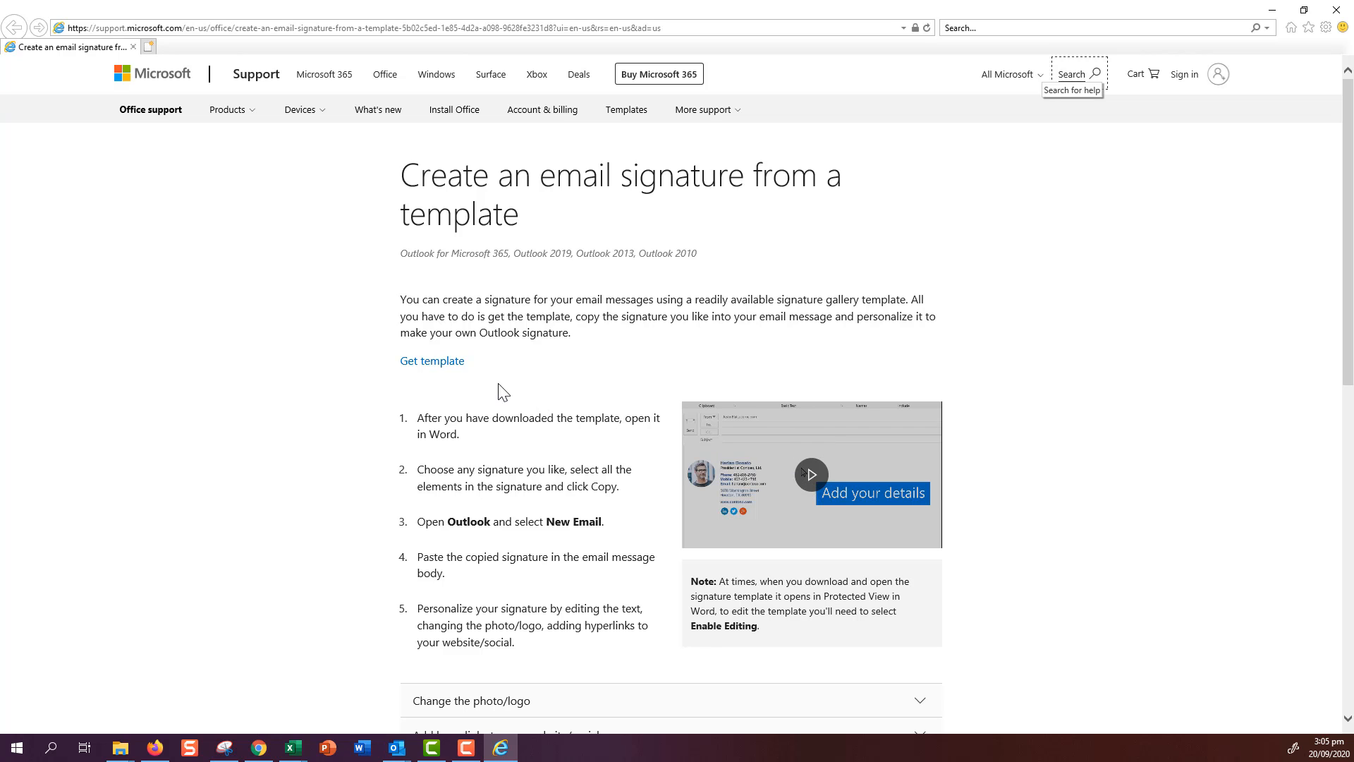
left_click(444, 364)
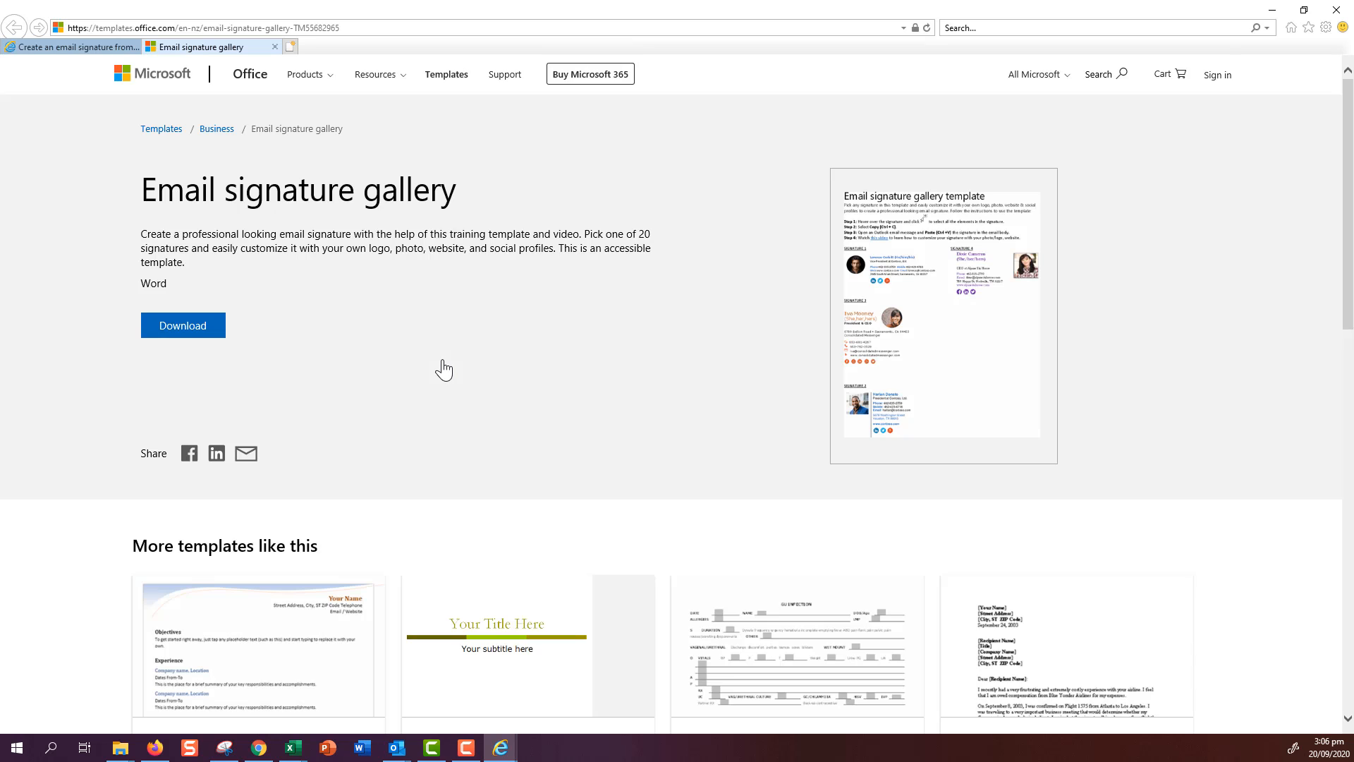
left_click(194, 334)
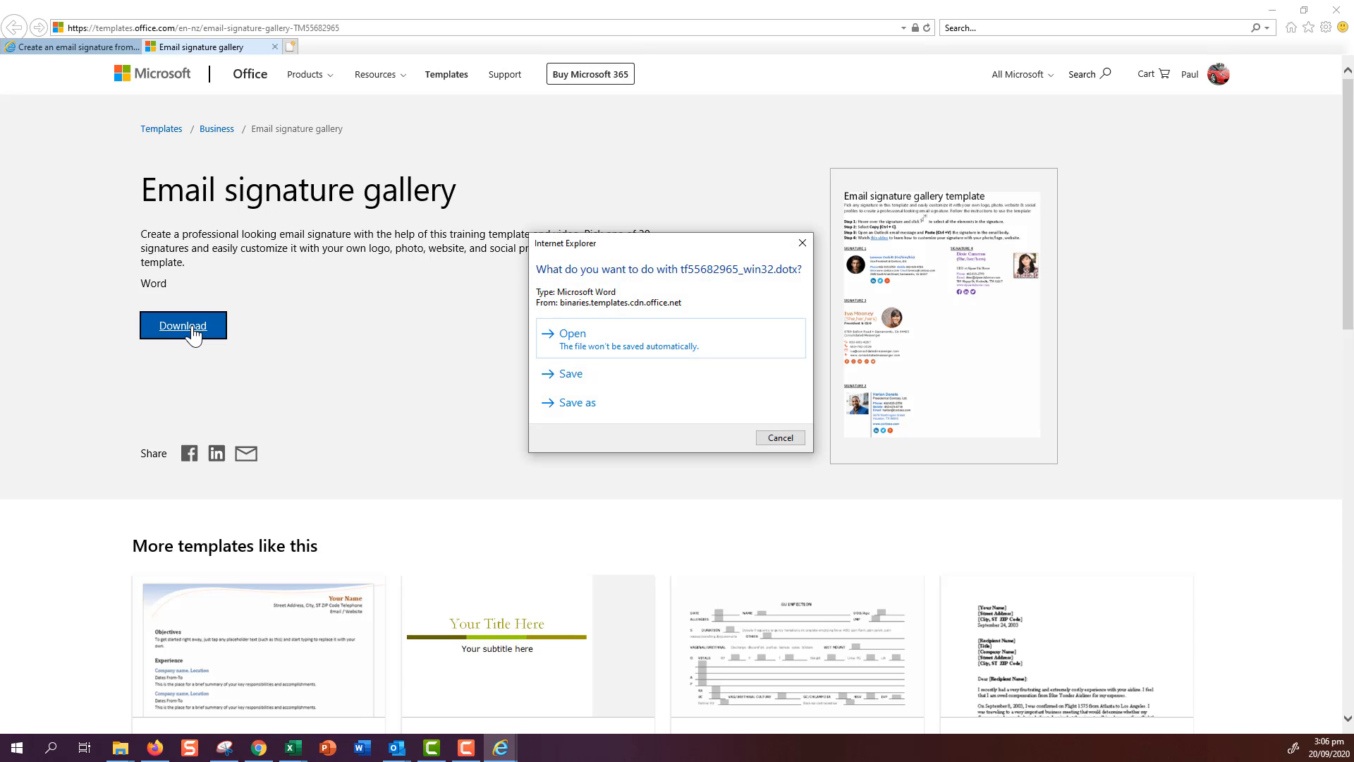
left_click(620, 349)
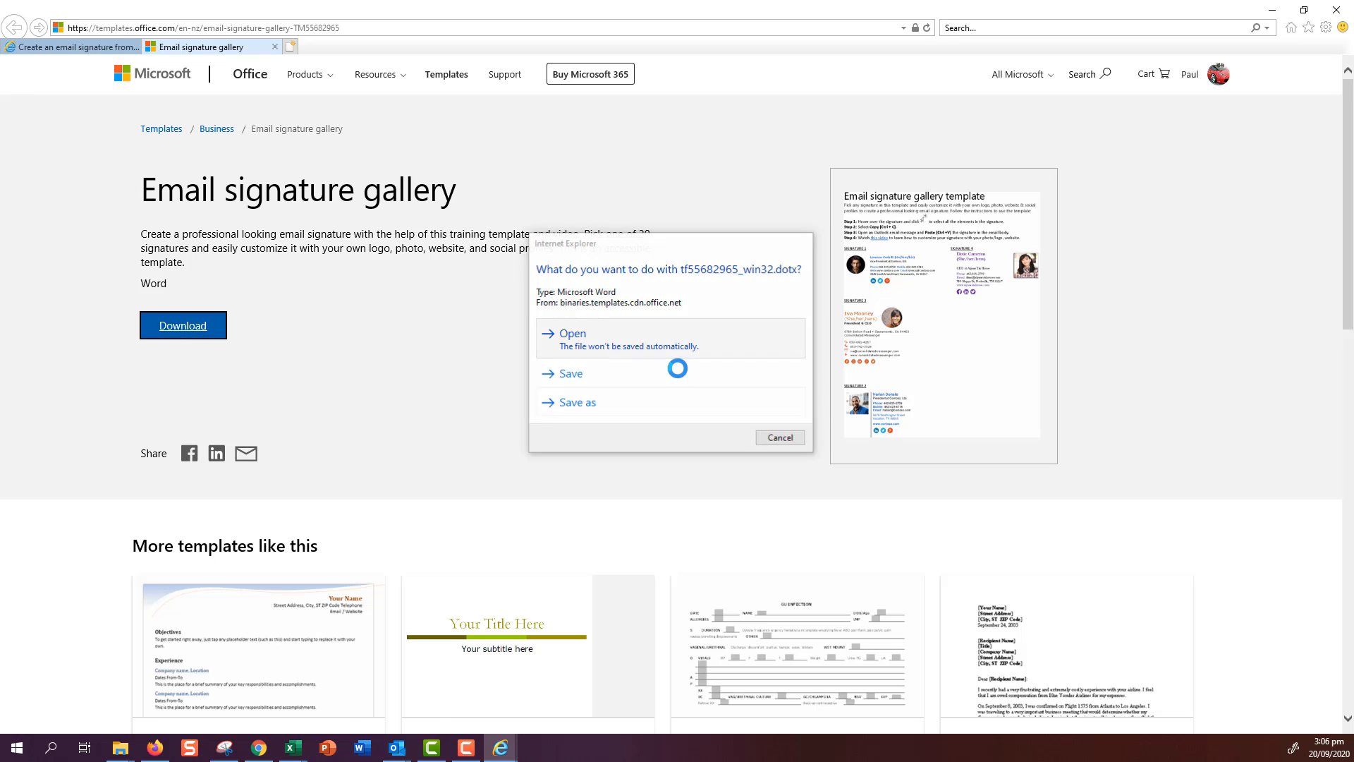
left_click(742, 438)
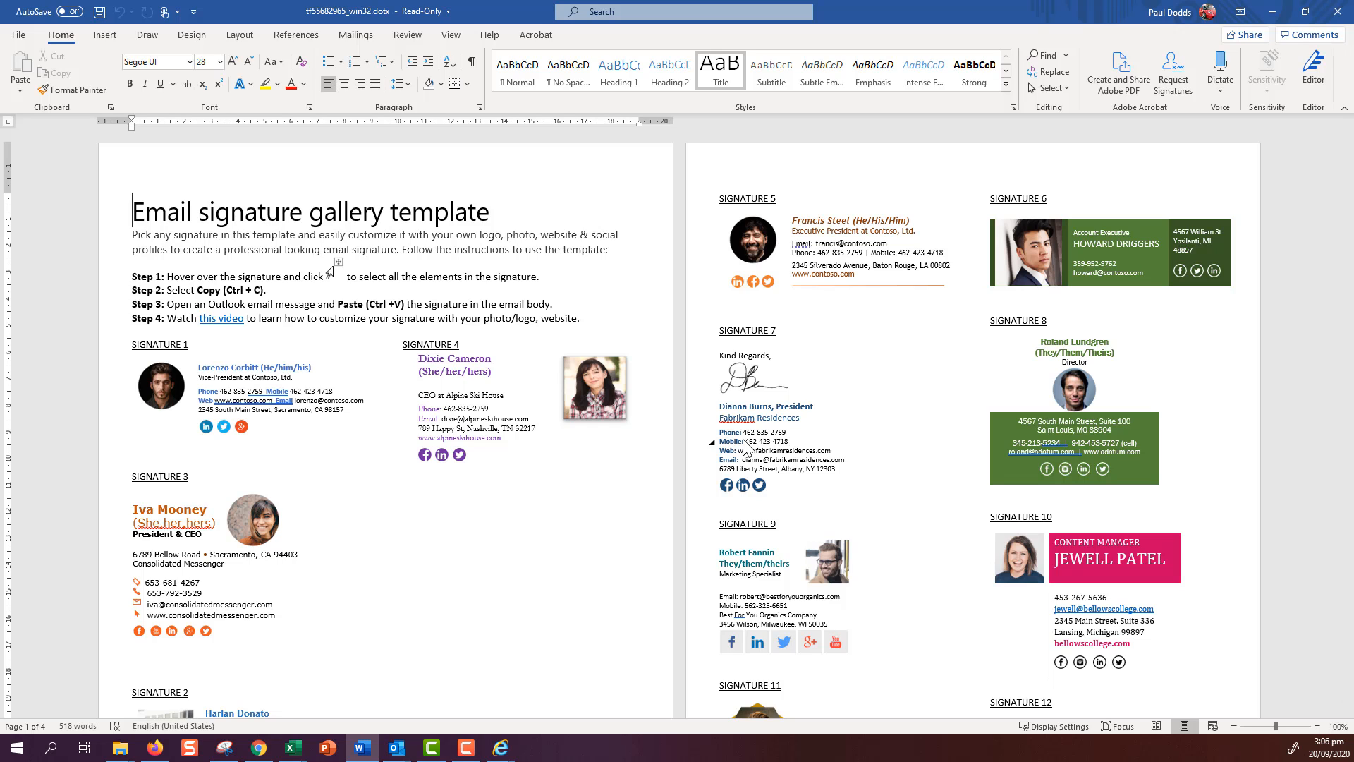
scroll(581, 494, "down", 4)
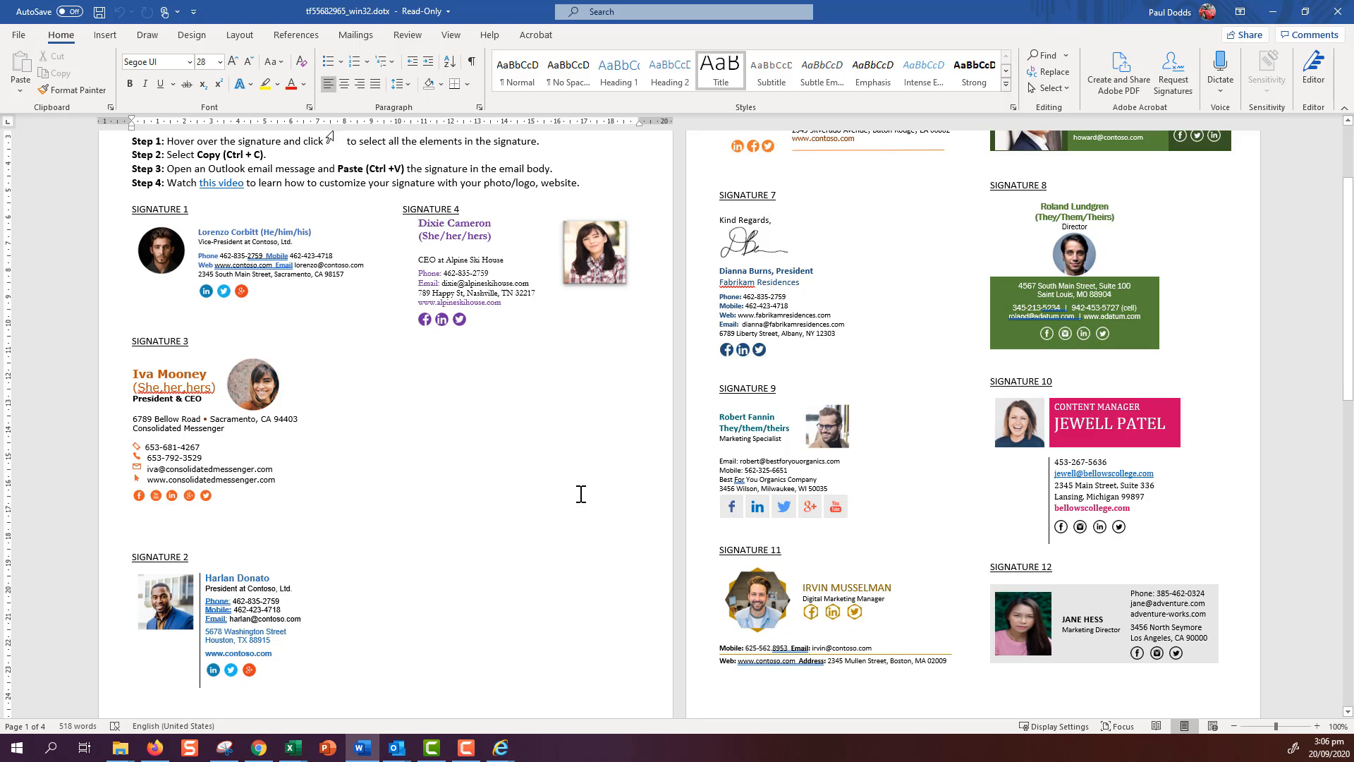
scroll(581, 493, "down", 6)
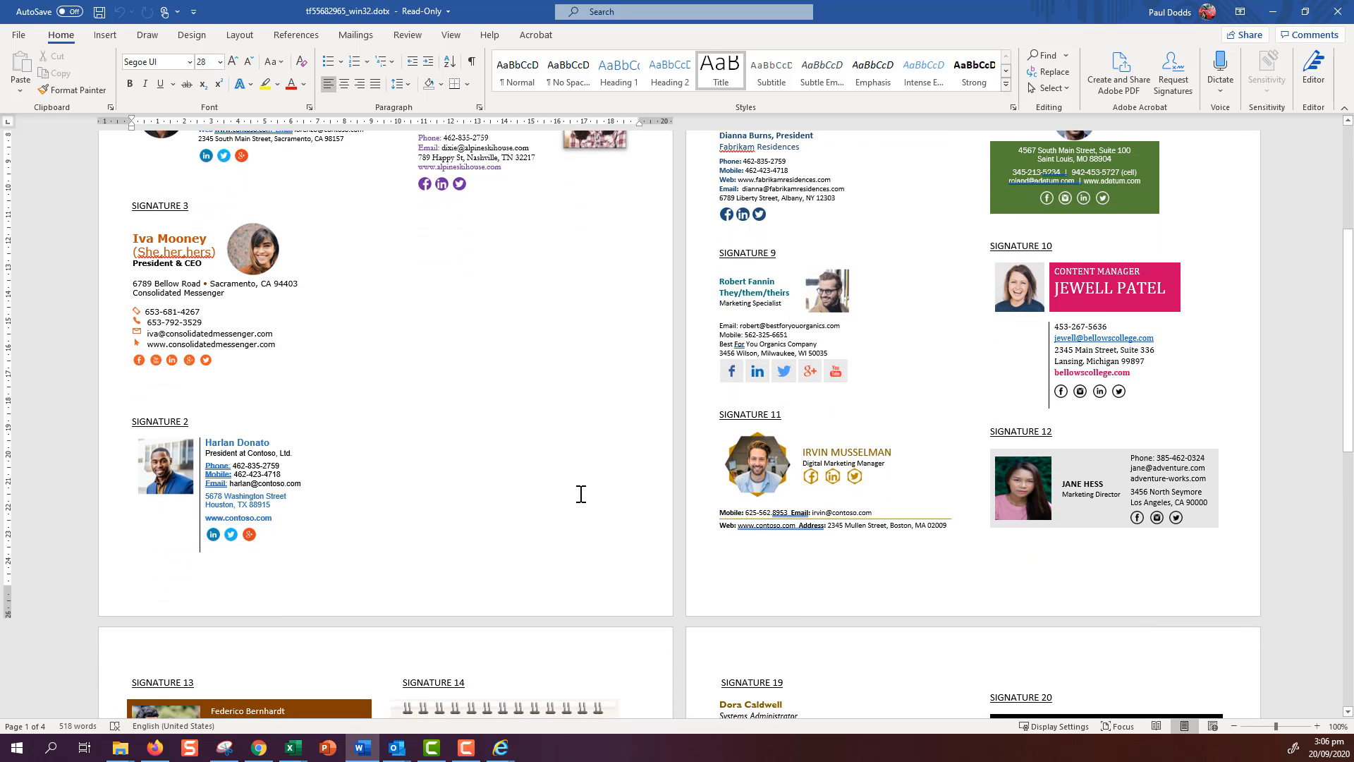
scroll(581, 495, "down", 5)
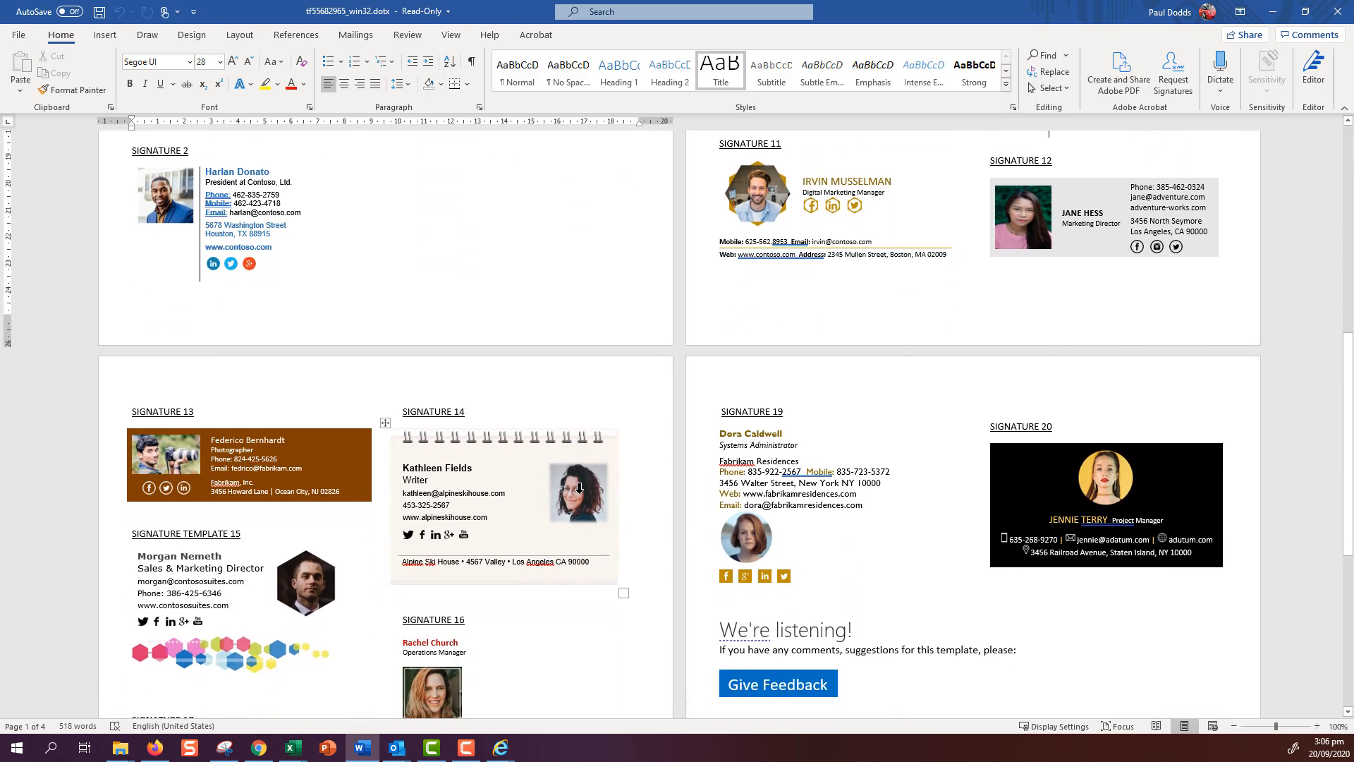
scroll(580, 494, "up", 2)
scroll(580, 494, "down", 4)
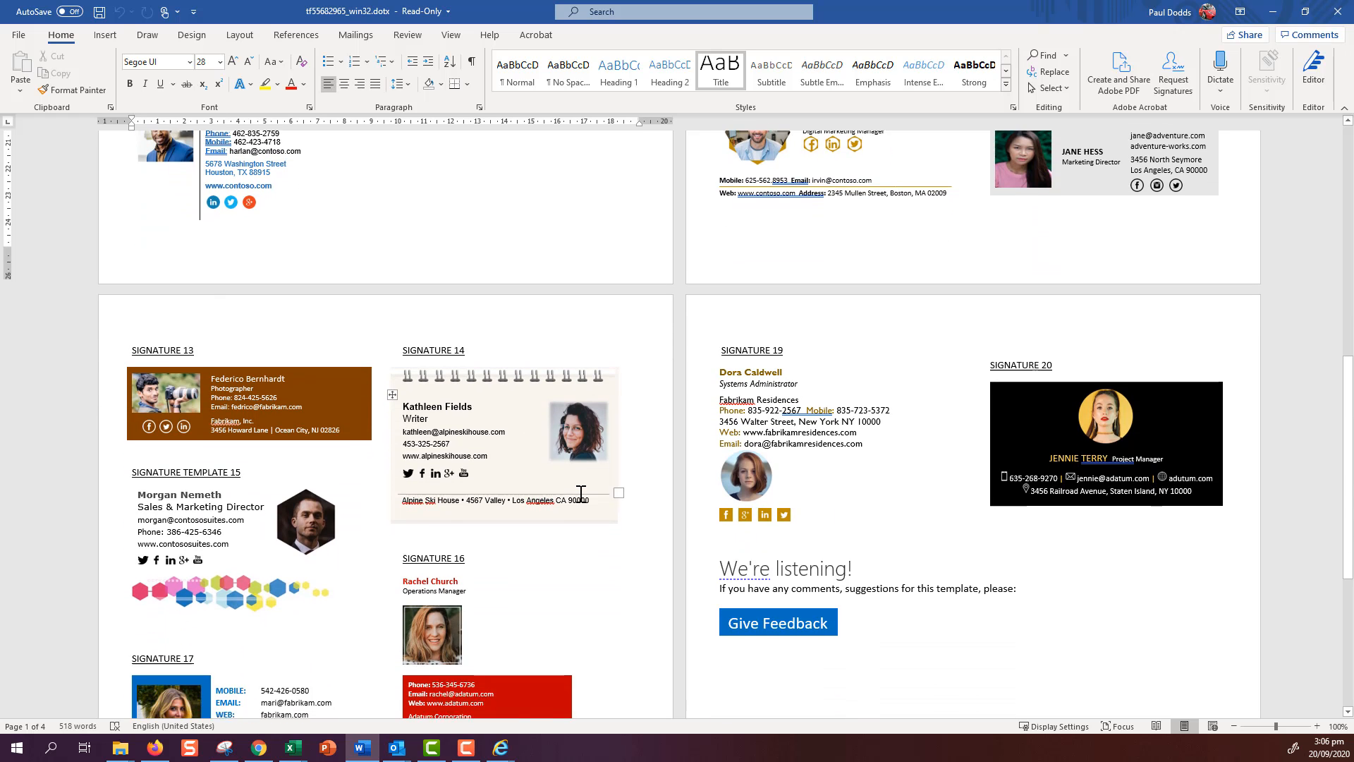
scroll(580, 494, "down", 5)
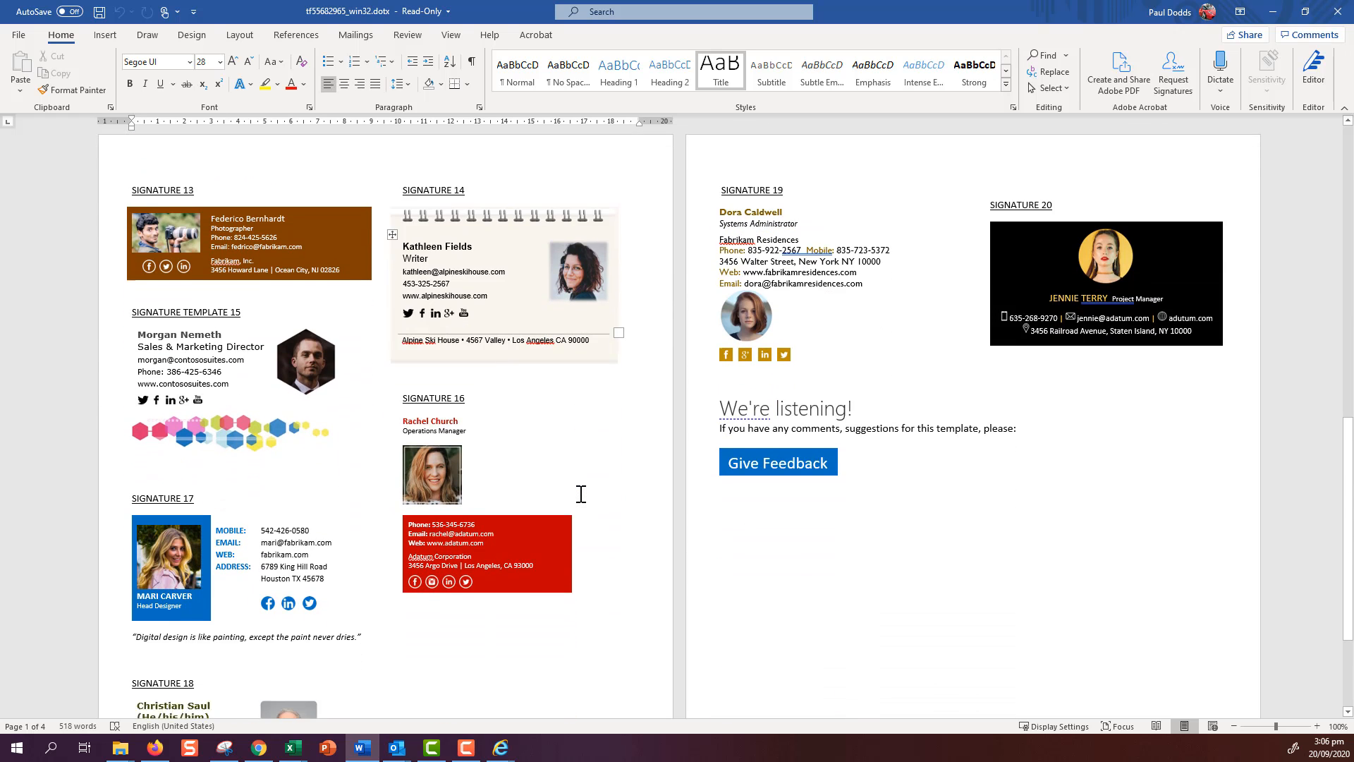
scroll(580, 494, "down", 4)
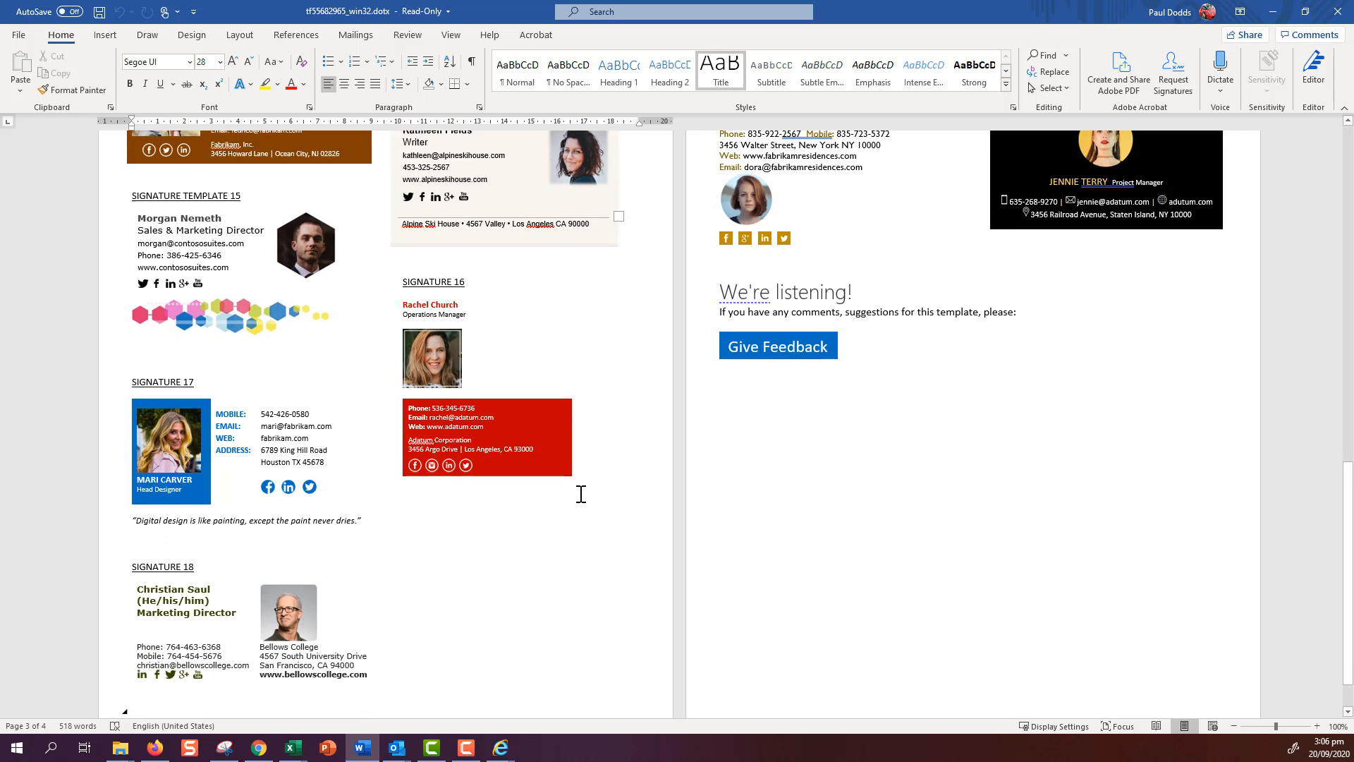
scroll(580, 494, "down", 1)
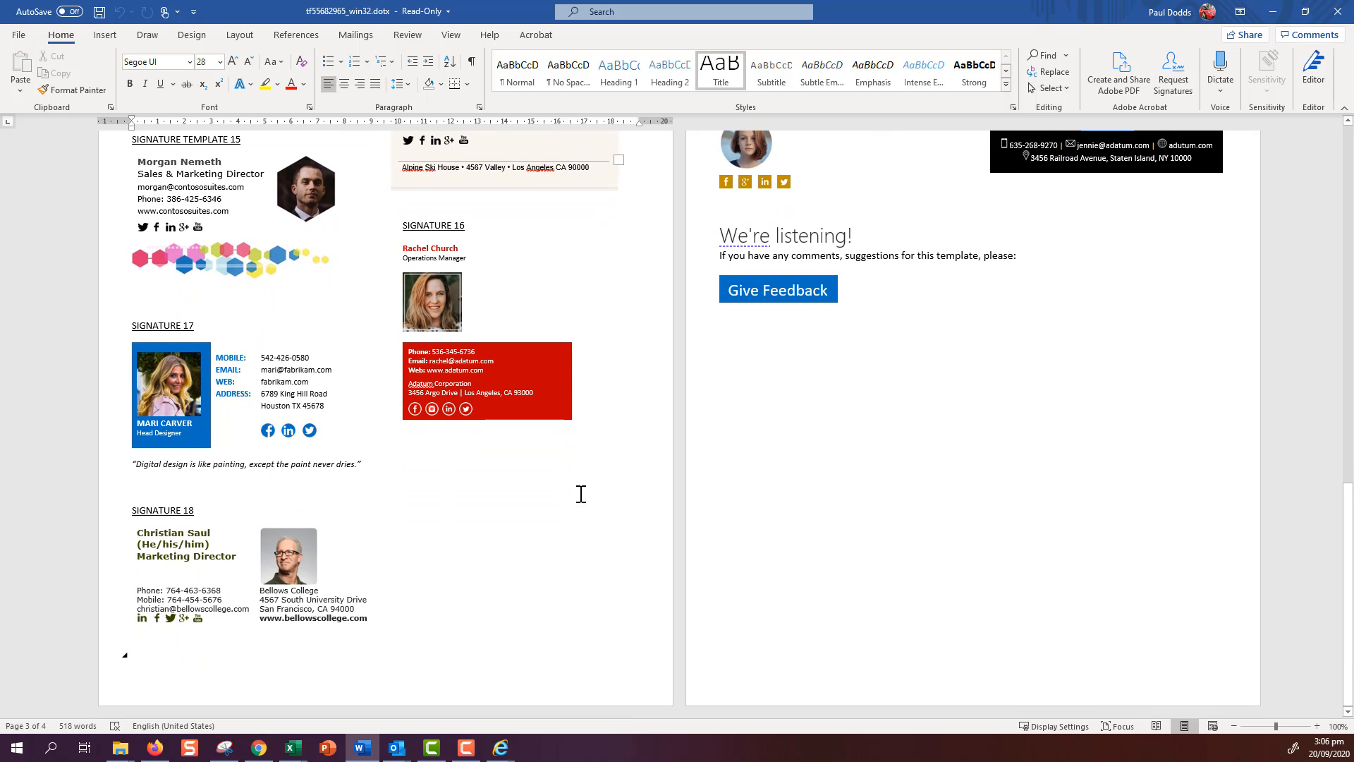
scroll(581, 494, "up", 15)
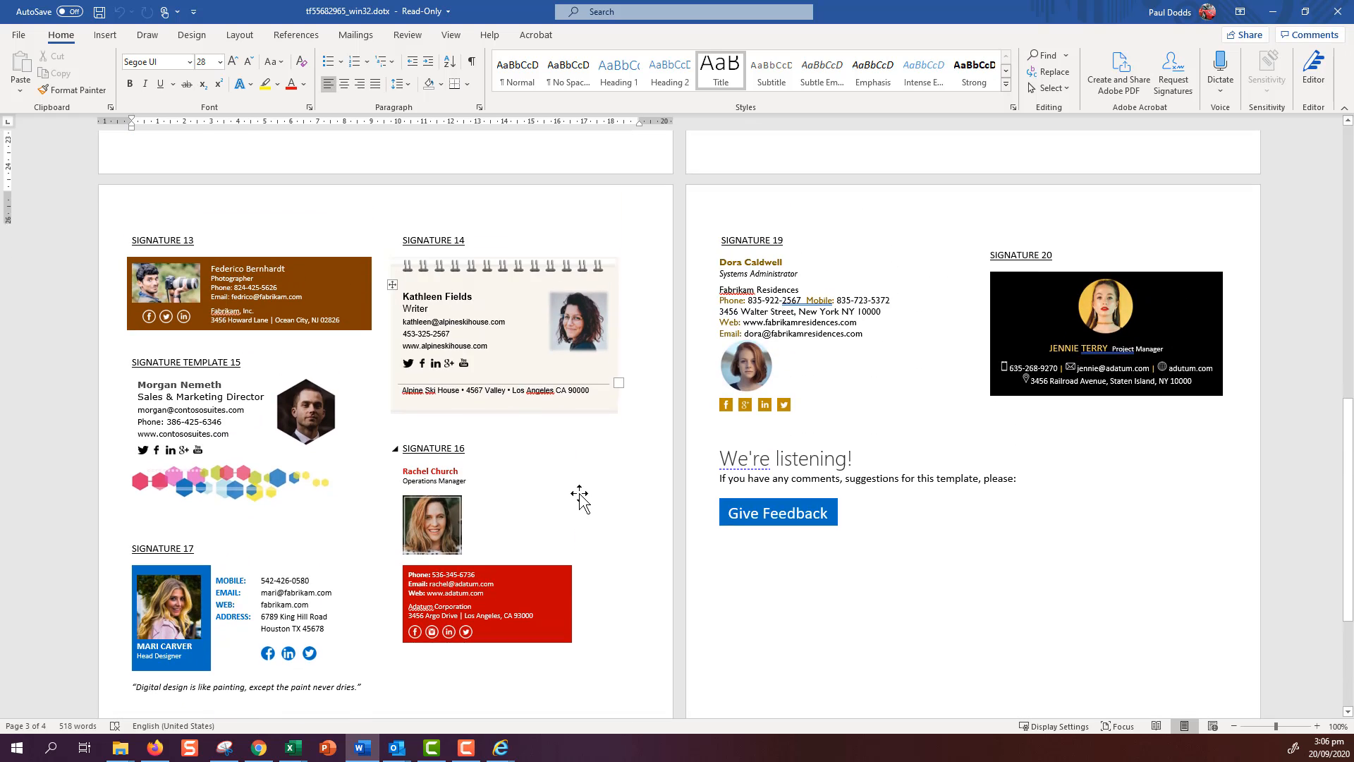
scroll(580, 493, "up", 5)
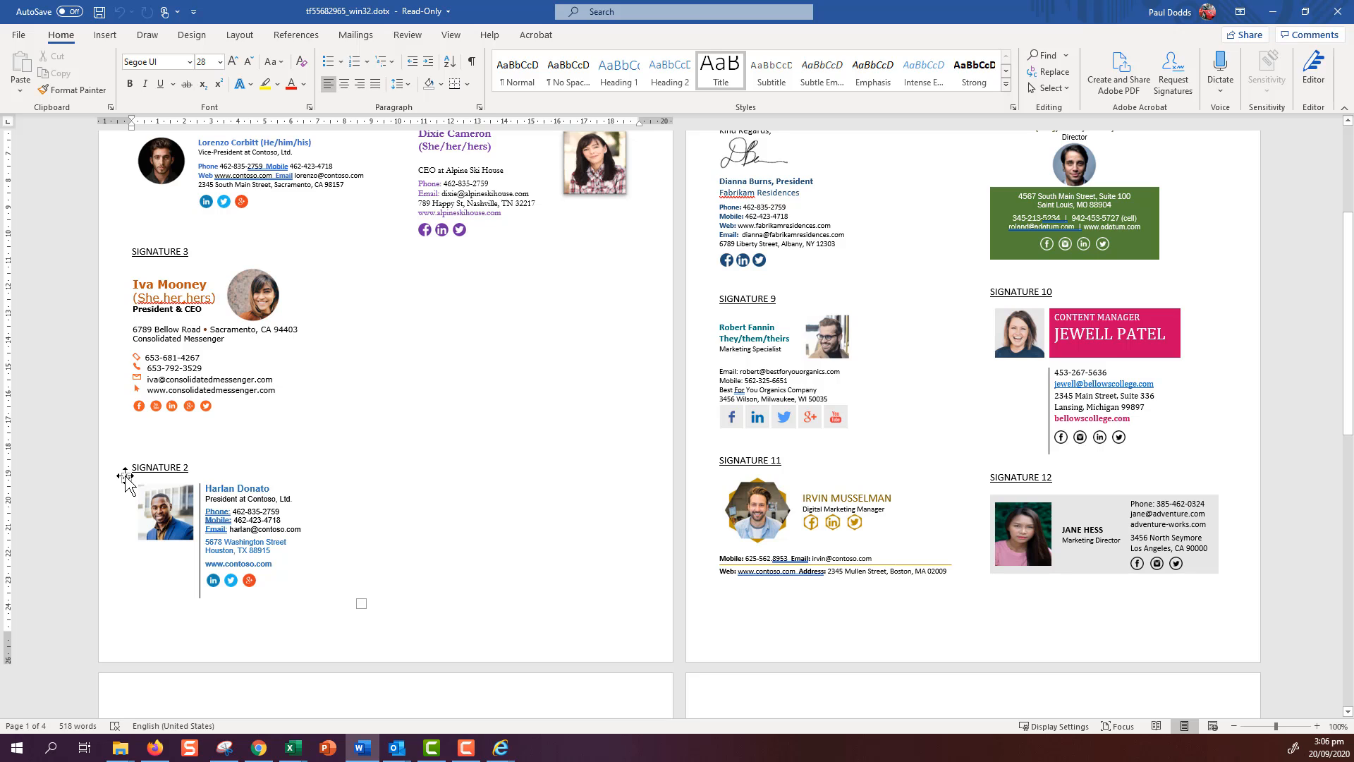
- Copy the whole Signature 2 table from the Word template and switch back to the Outlook message
left_click(127, 478)
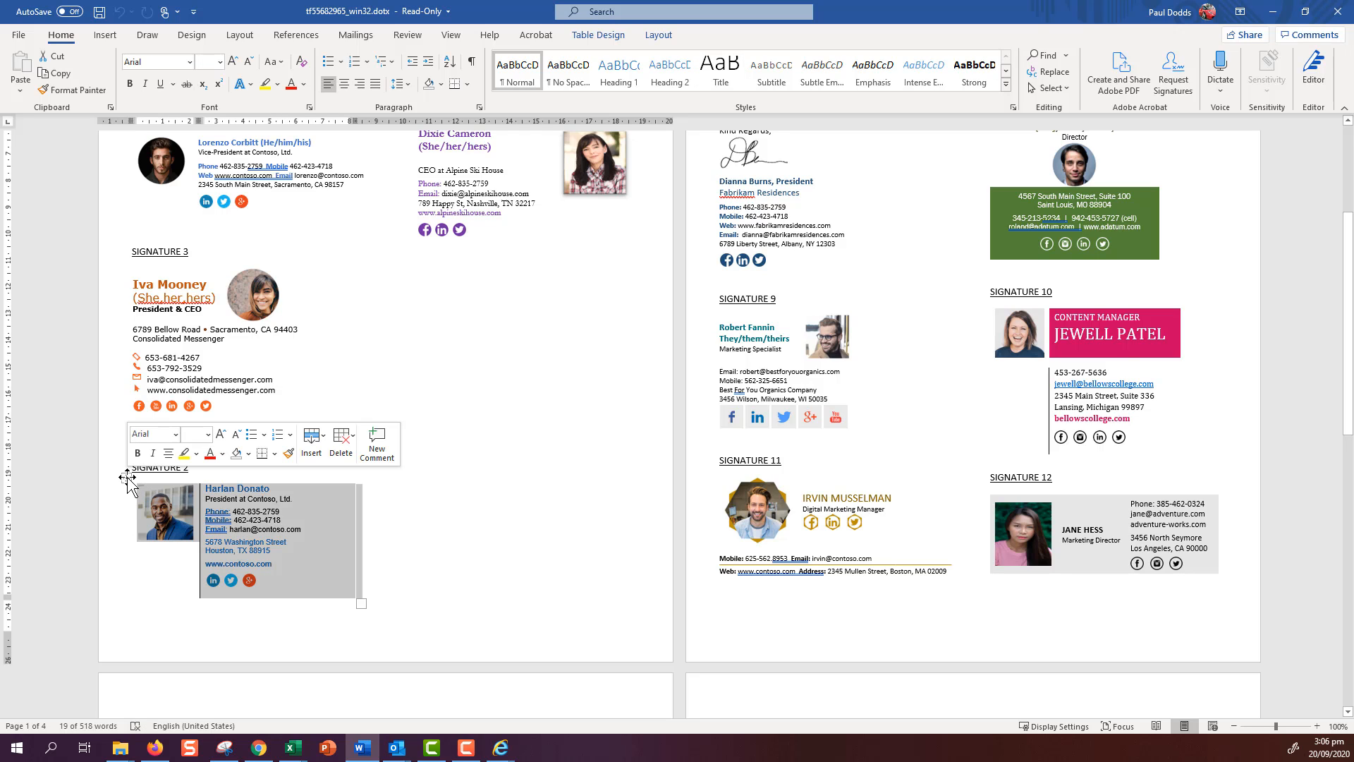
left_click(127, 477)
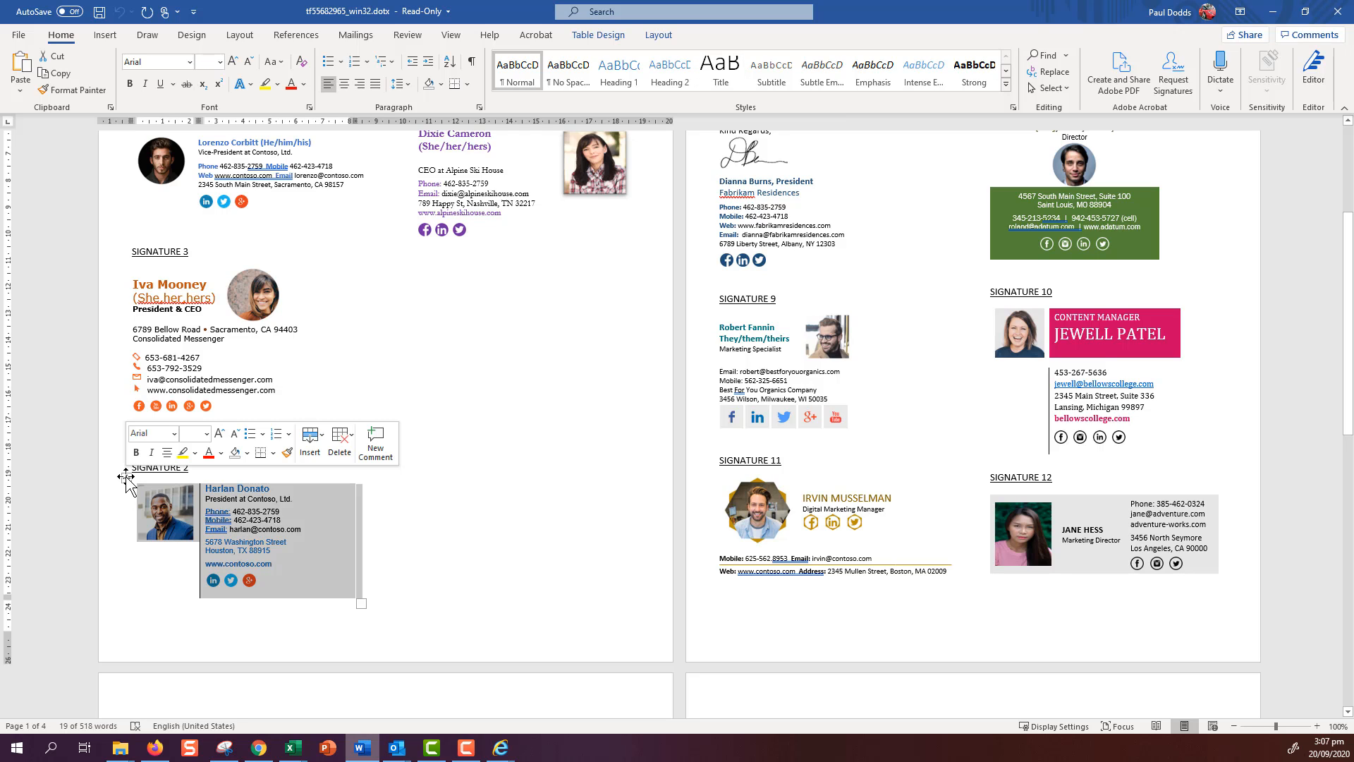
right_click(127, 478)
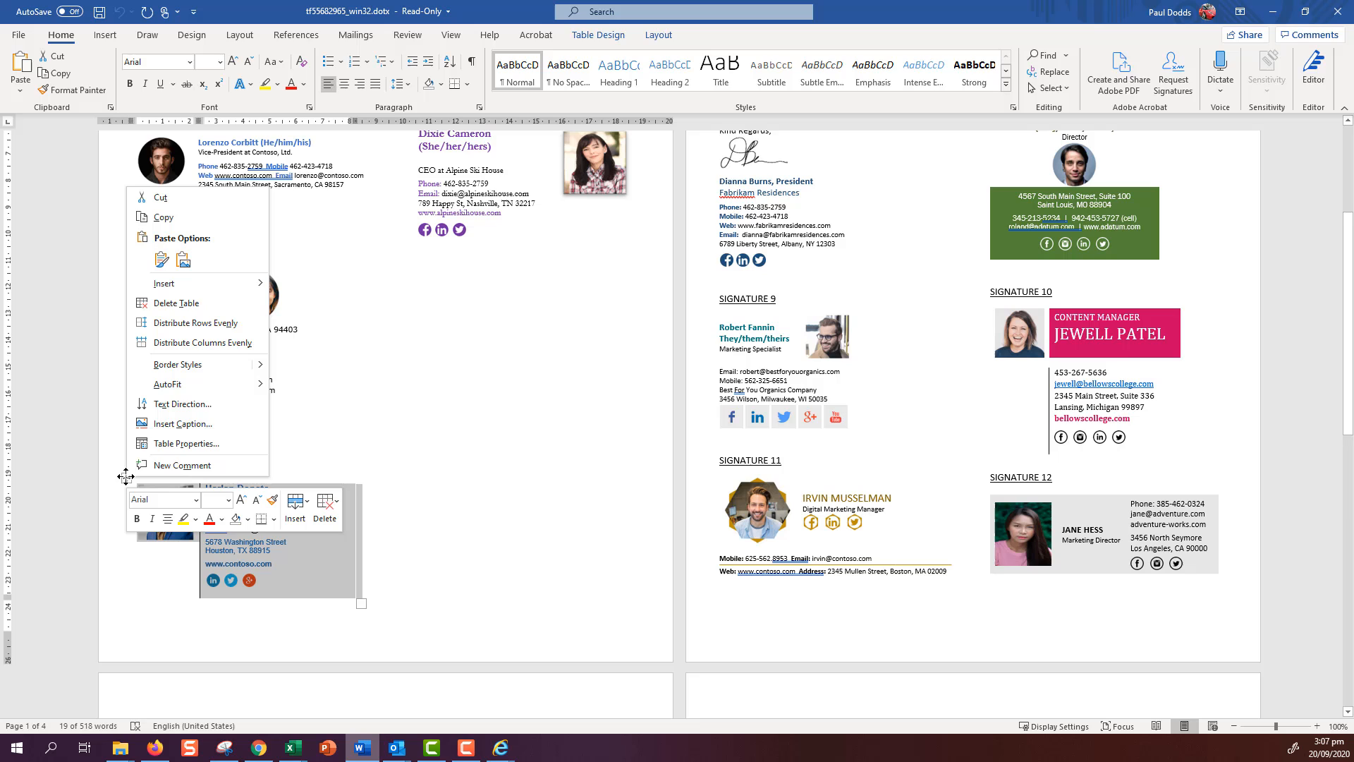
left_click(163, 218)
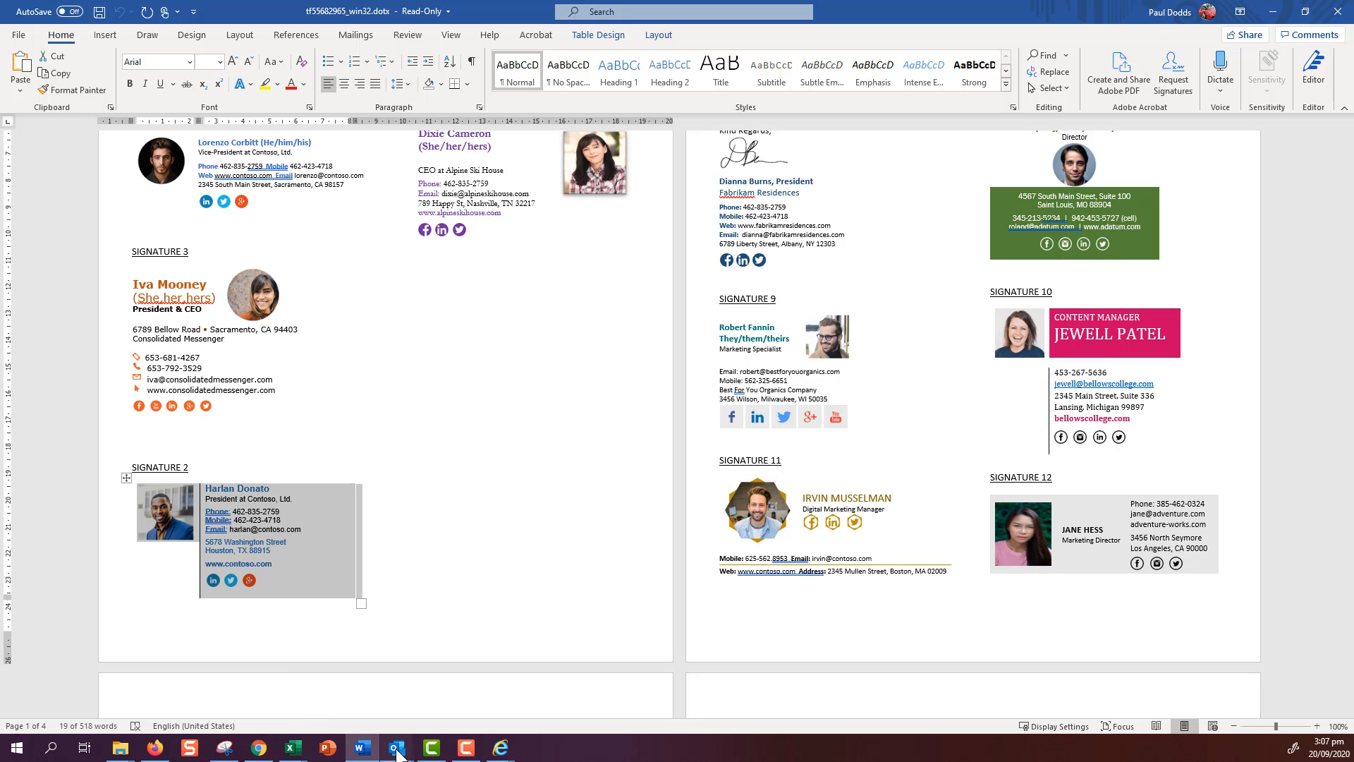
mouse_move(399, 752)
left_click(406, 645)
- Paste the copied Signature 2 table into the Outlook message body
left_click(68, 268)
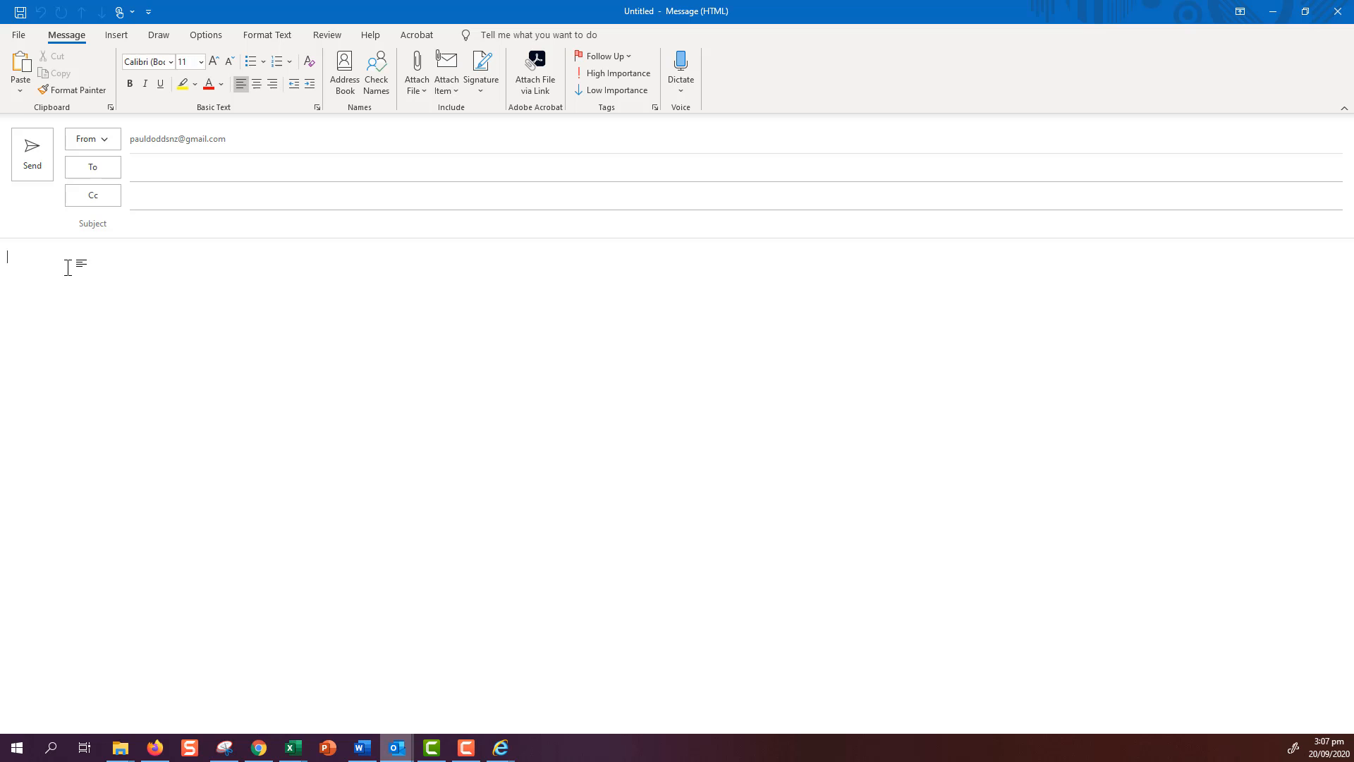
right_click(68, 268)
left_click(96, 341)
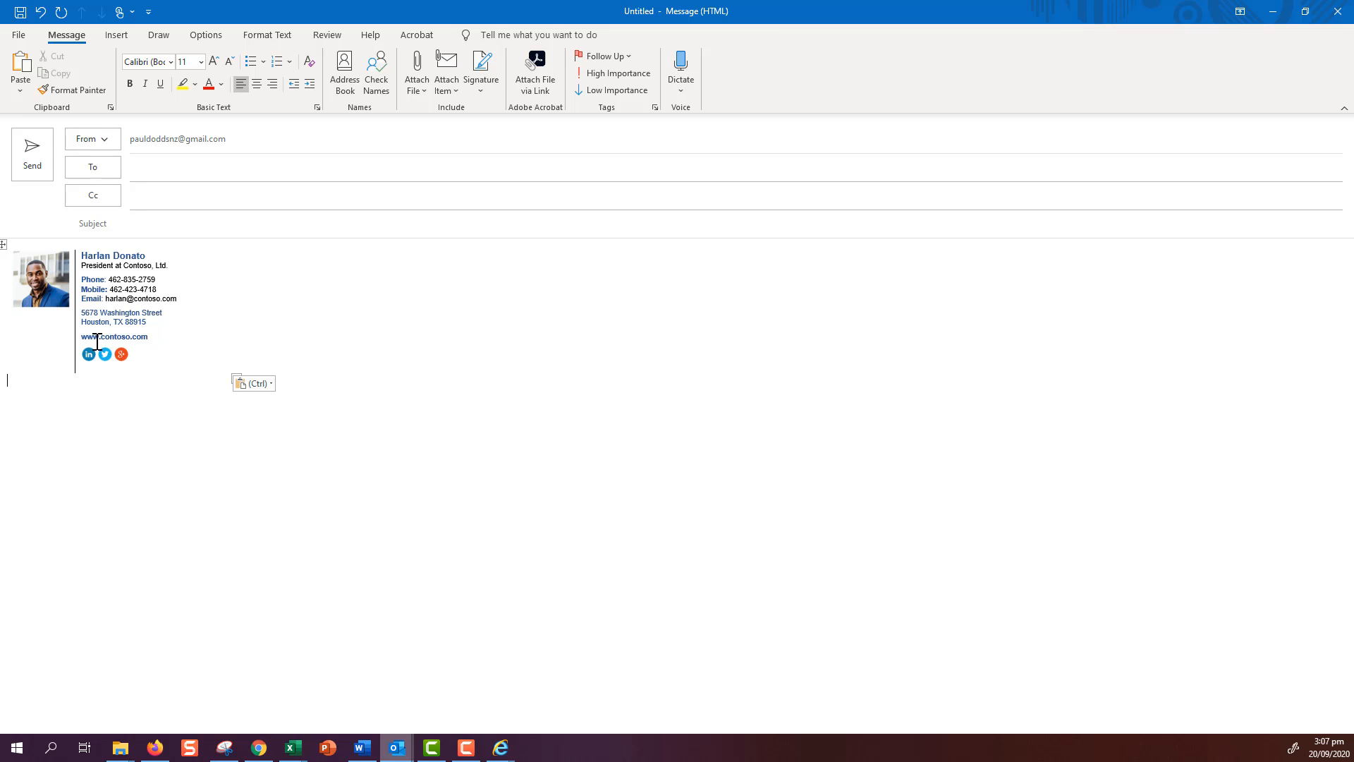
- Replace the signature's sample portrait with the head shot.jpg picture
left_click(39, 279)
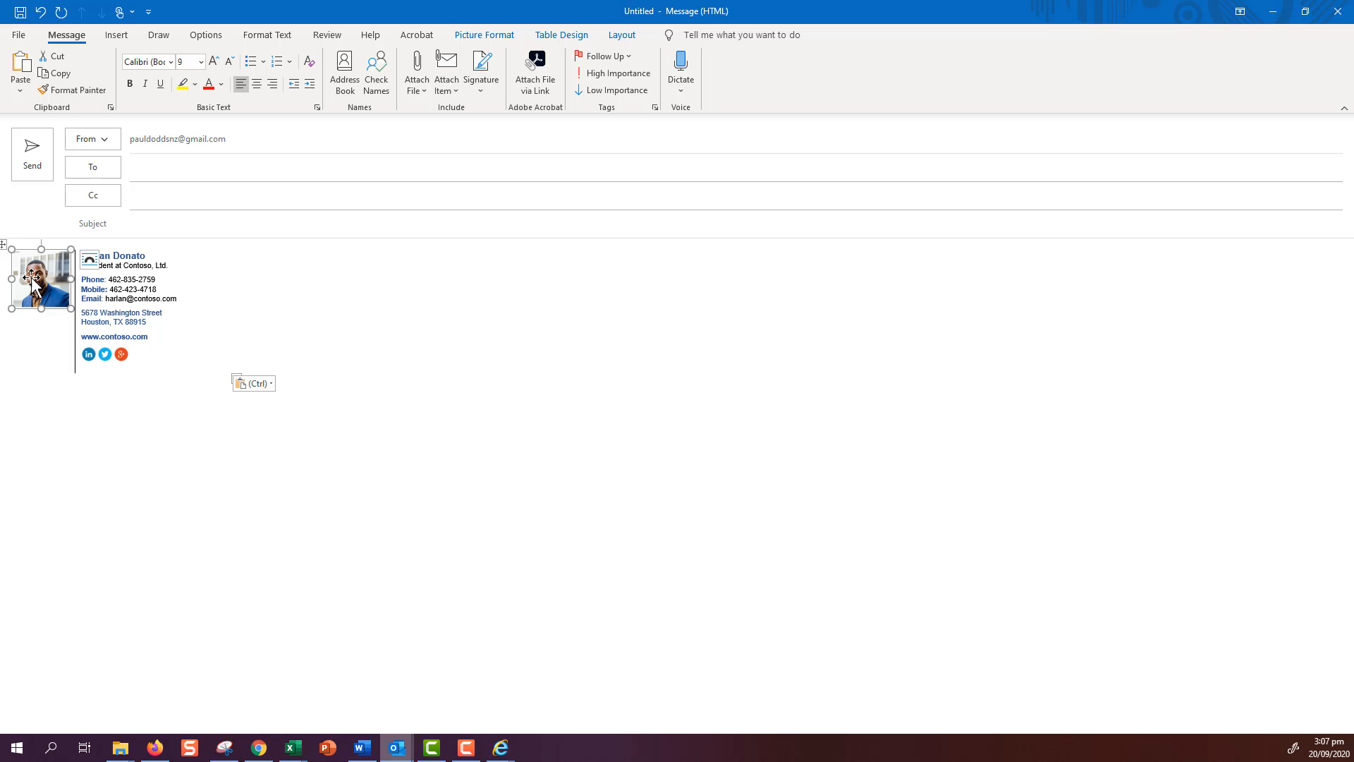
right_click(38, 277)
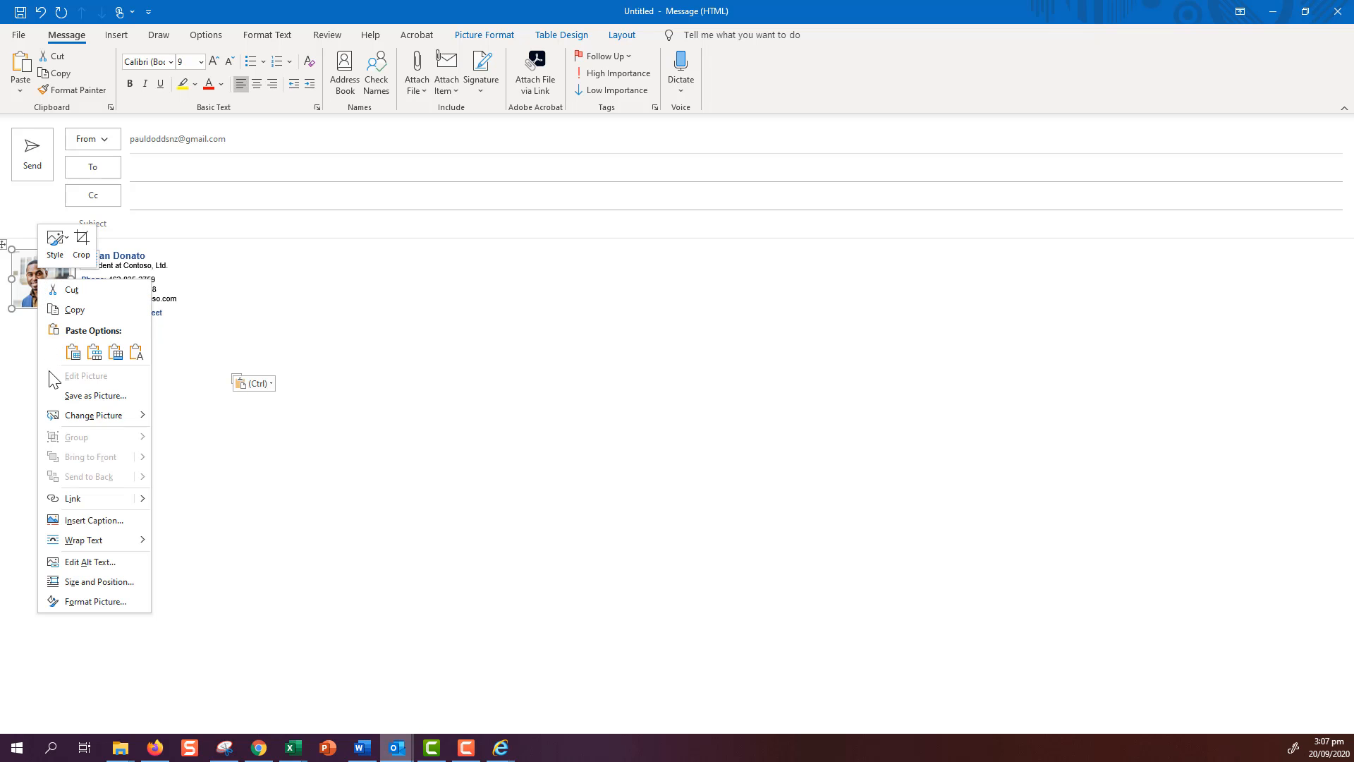
mouse_move(117, 419)
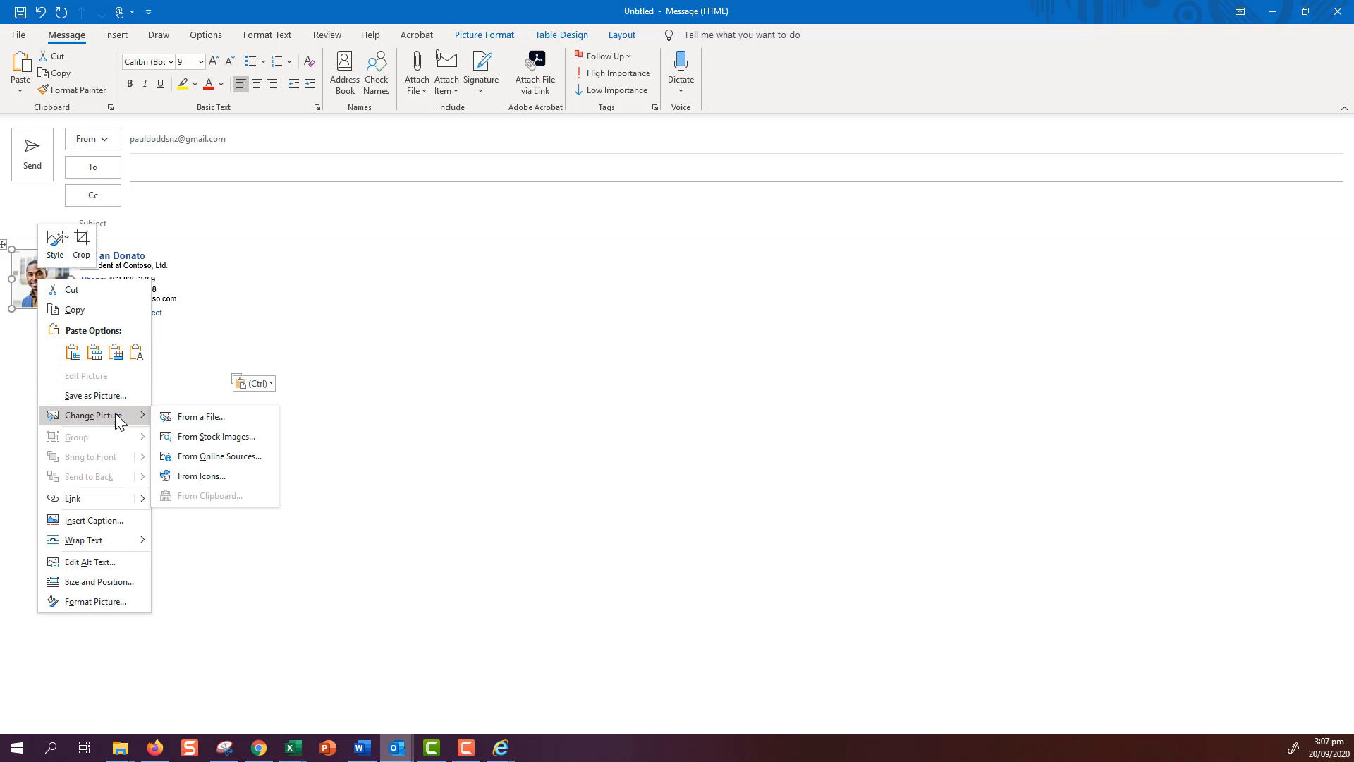
left_click(203, 417)
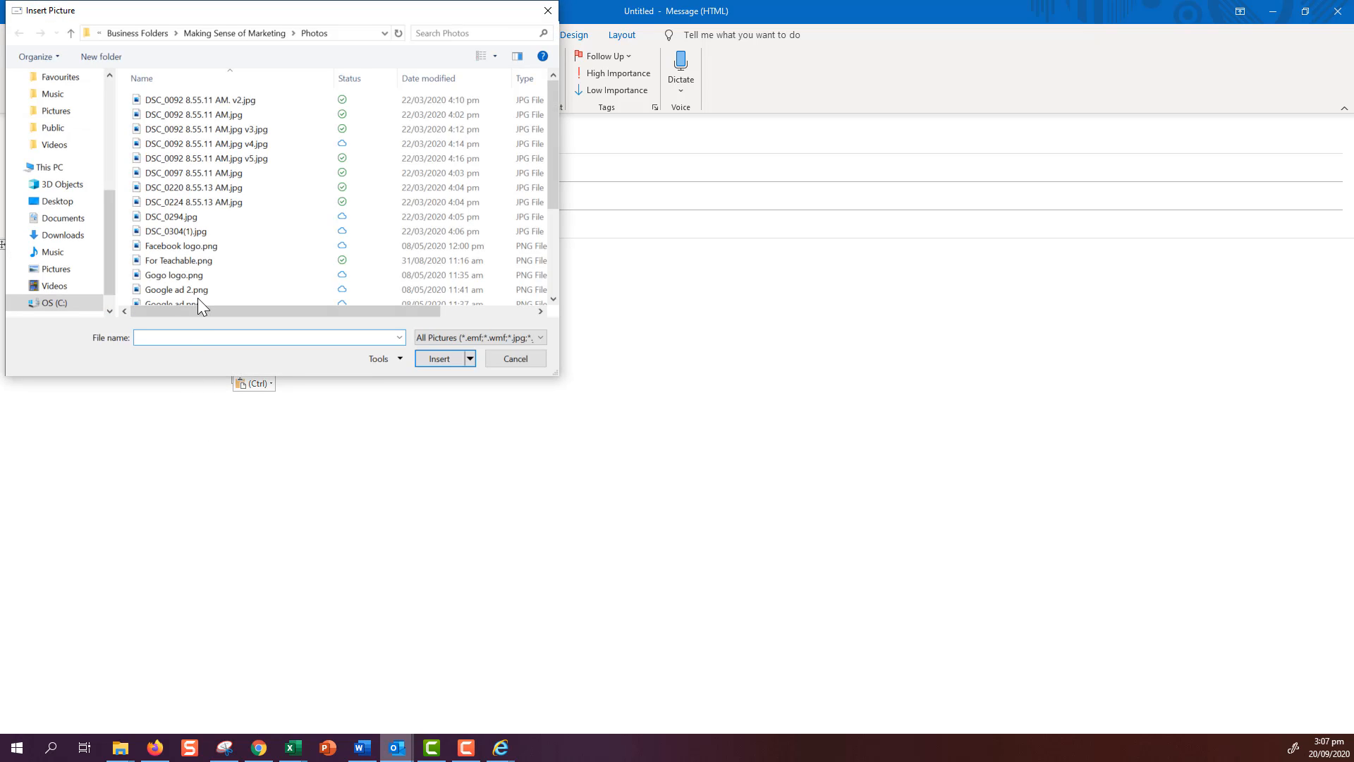
scroll(203, 268, "down", 2)
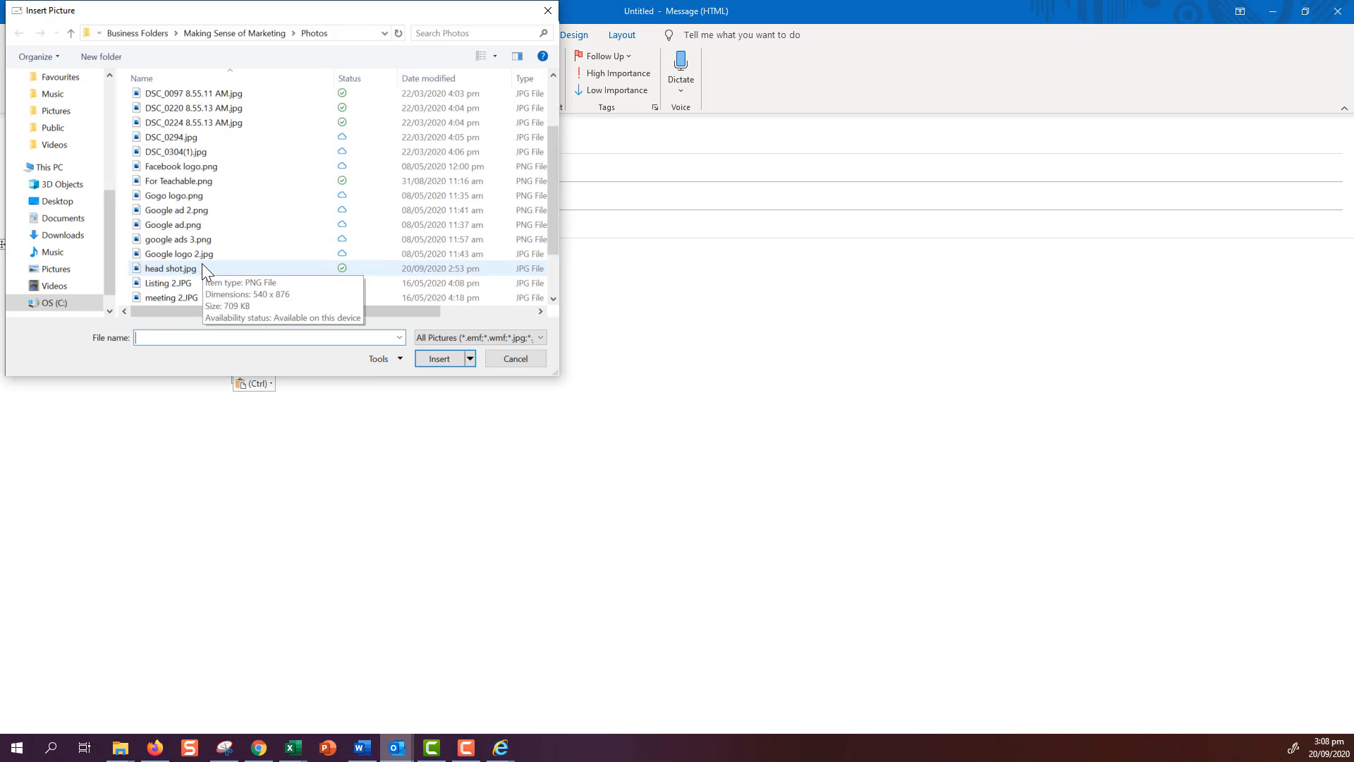
scroll(201, 264, "down", 1)
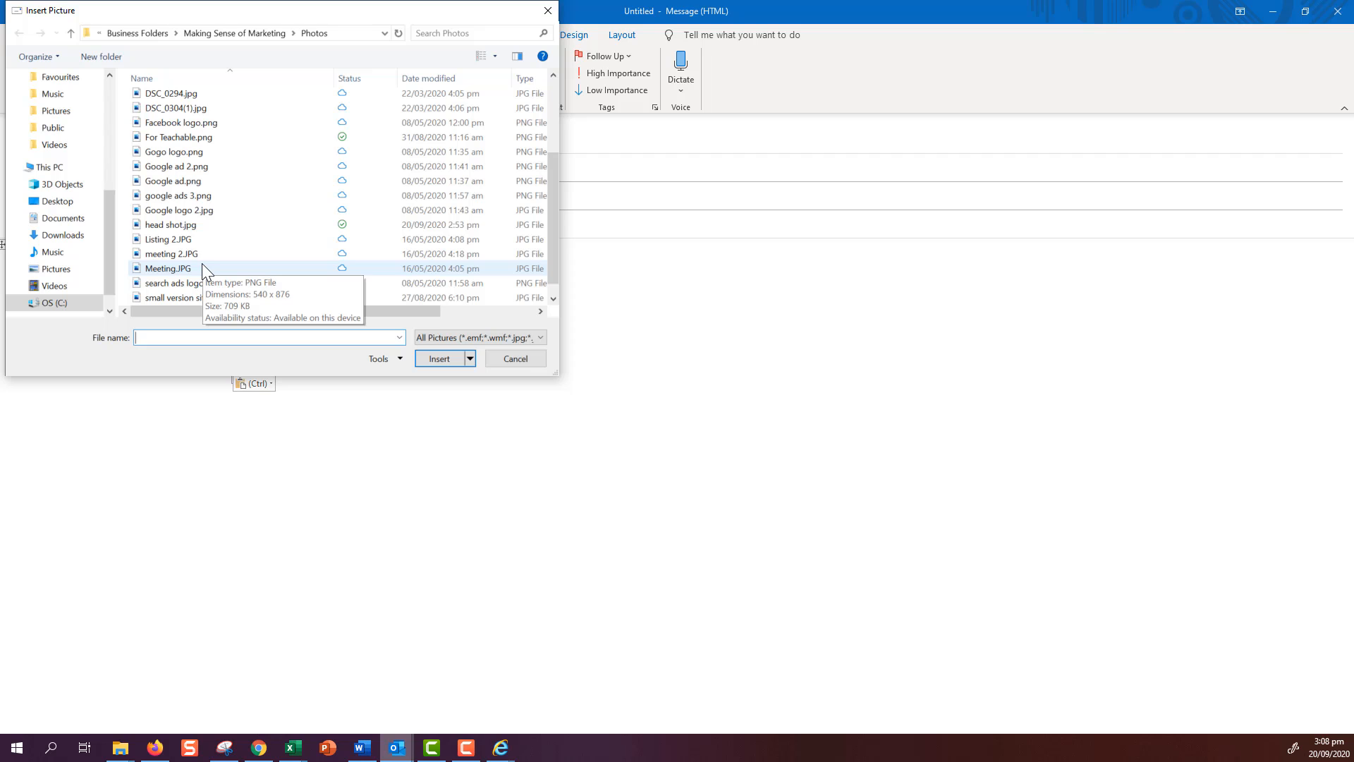
left_click(152, 223)
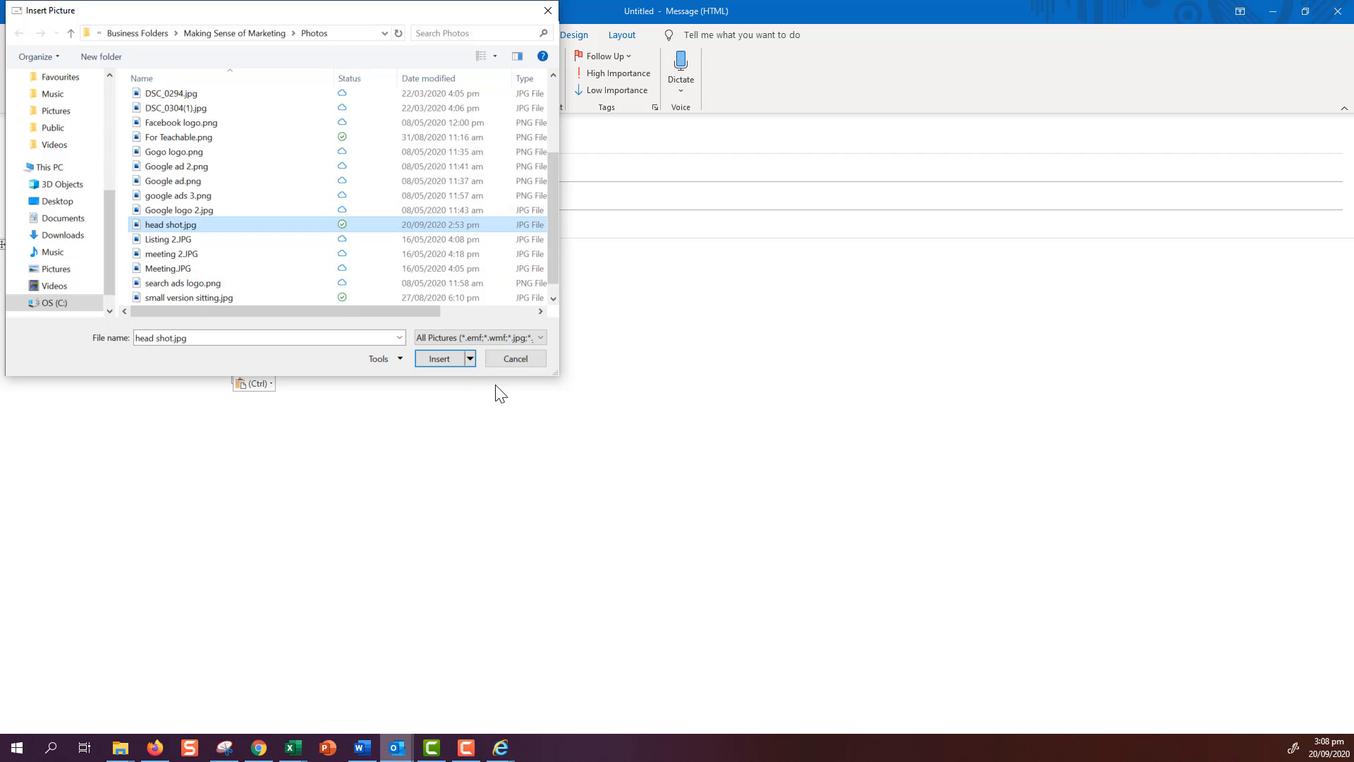
left_click(454, 362)
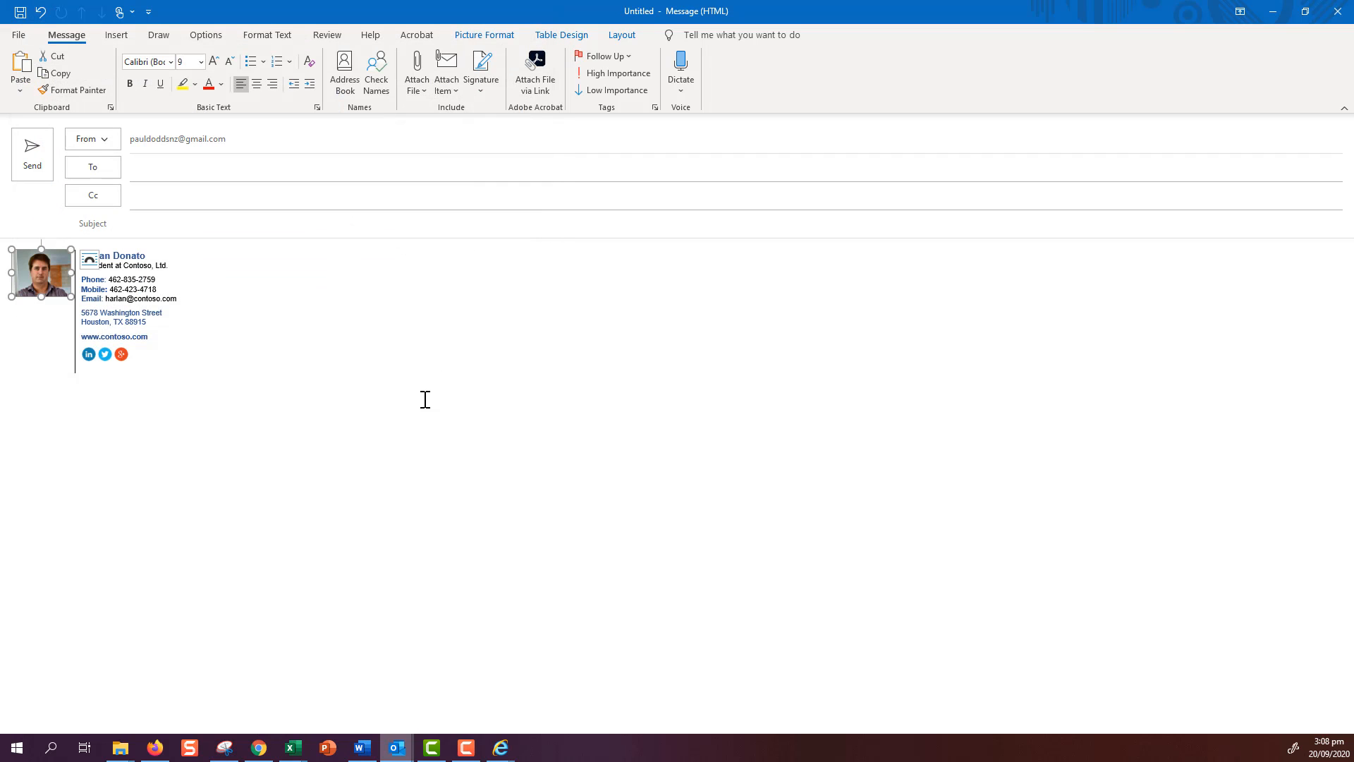
- Replace the sample name with the user's name, the job title with MSOM, and the e-mail username with the user's own
left_click(116, 264)
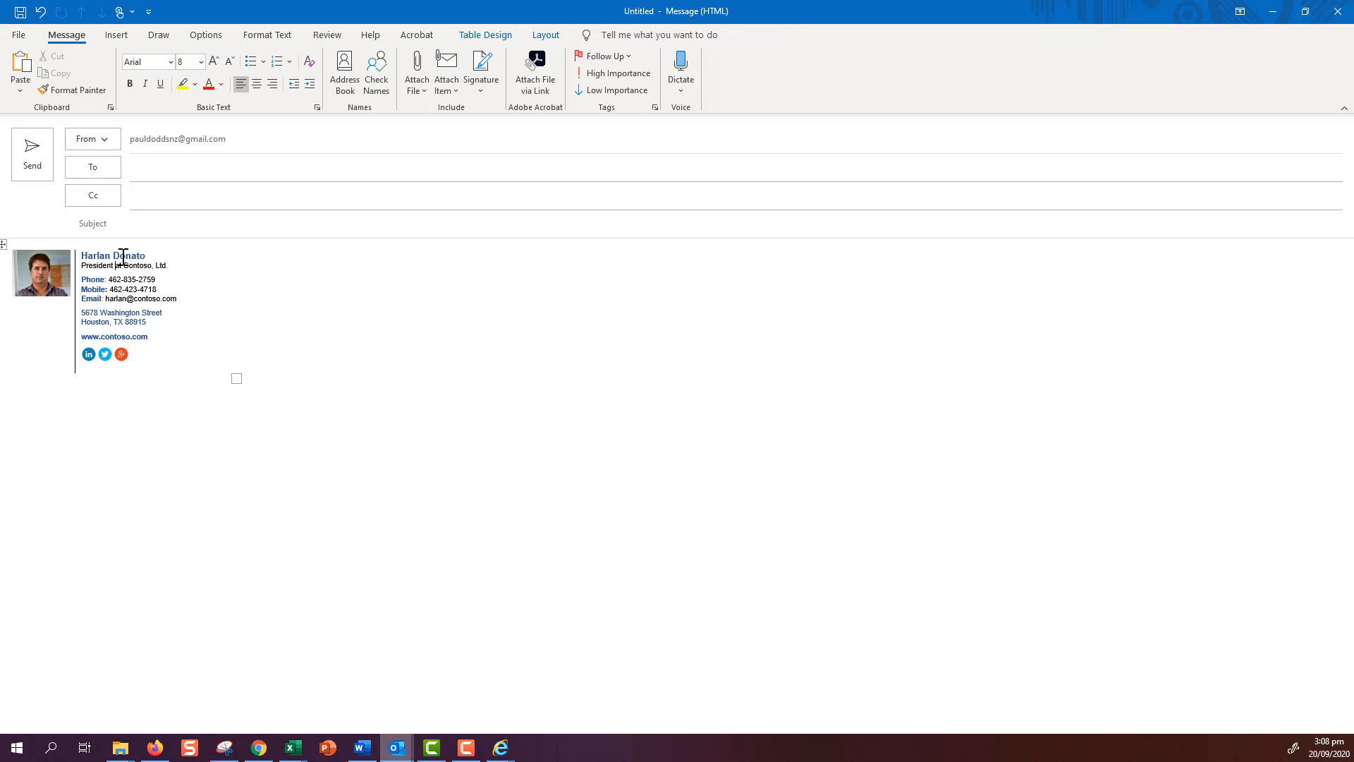
left_click_drag(146, 254, 98, 255)
type("P")
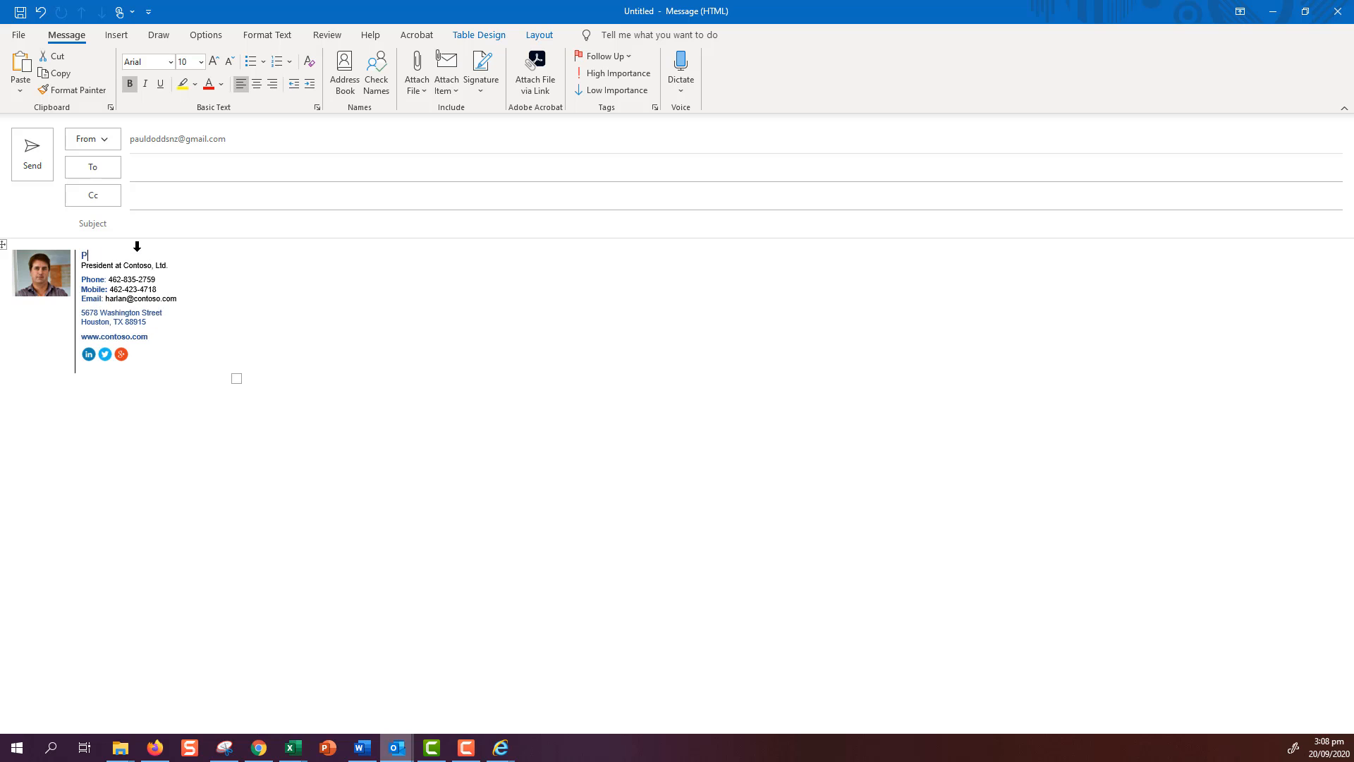
type("aul Dodds")
left_click_drag(172, 263, 99, 268)
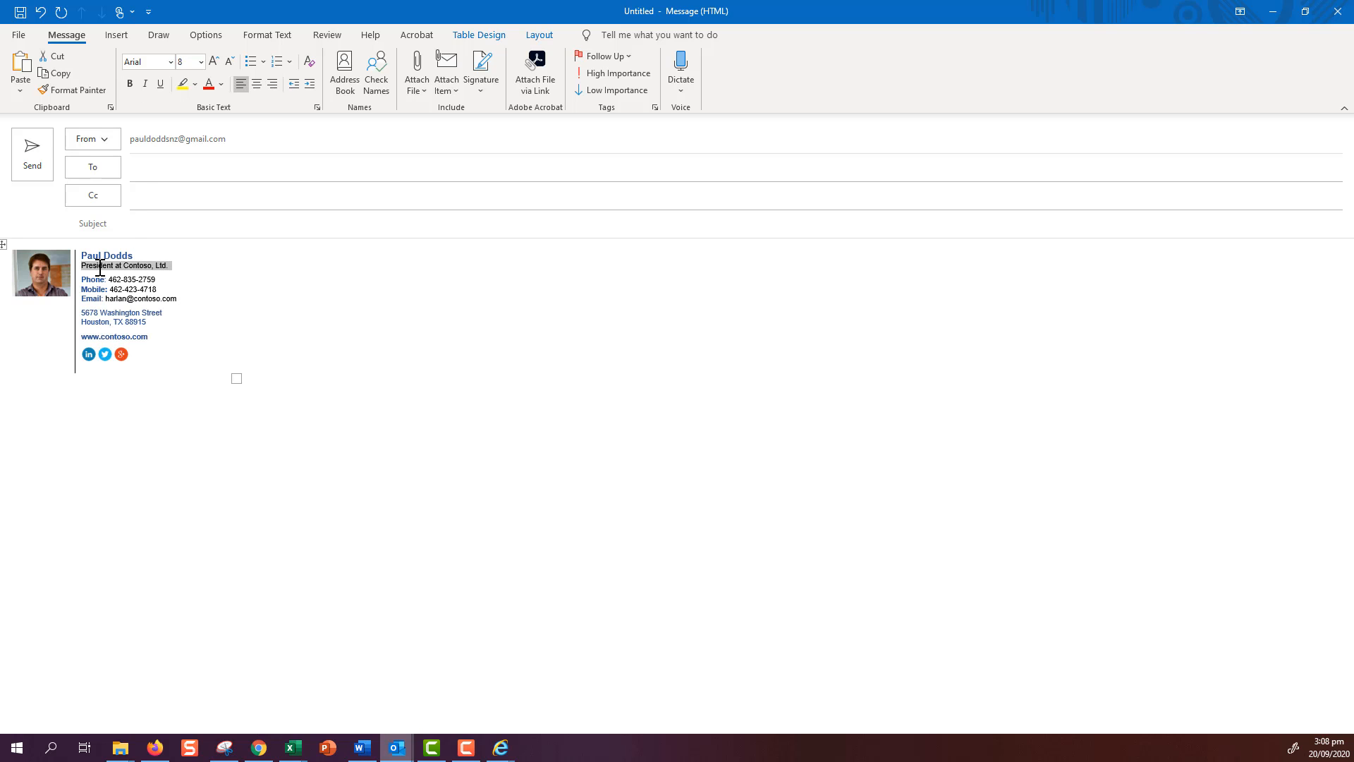
type("MSOM")
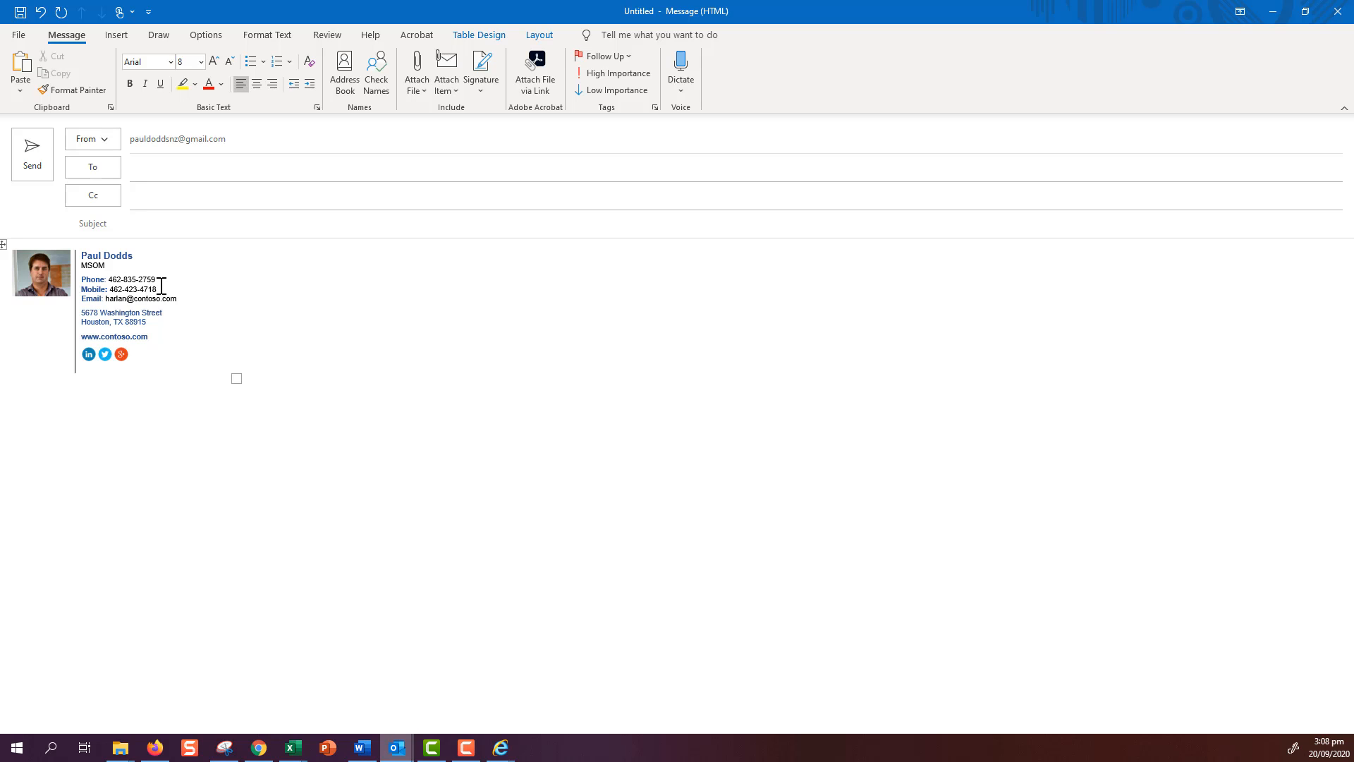
left_click_drag(128, 297, 104, 297)
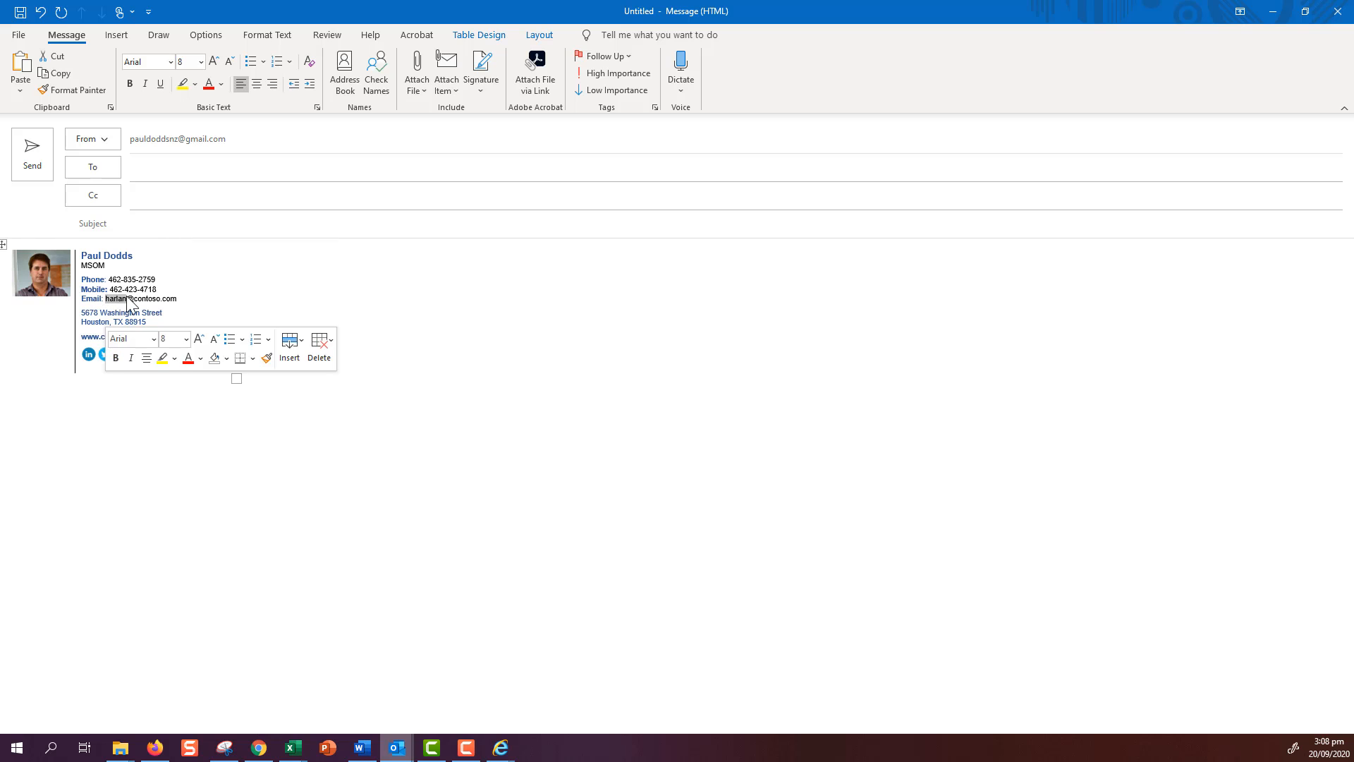
type("PAUL")
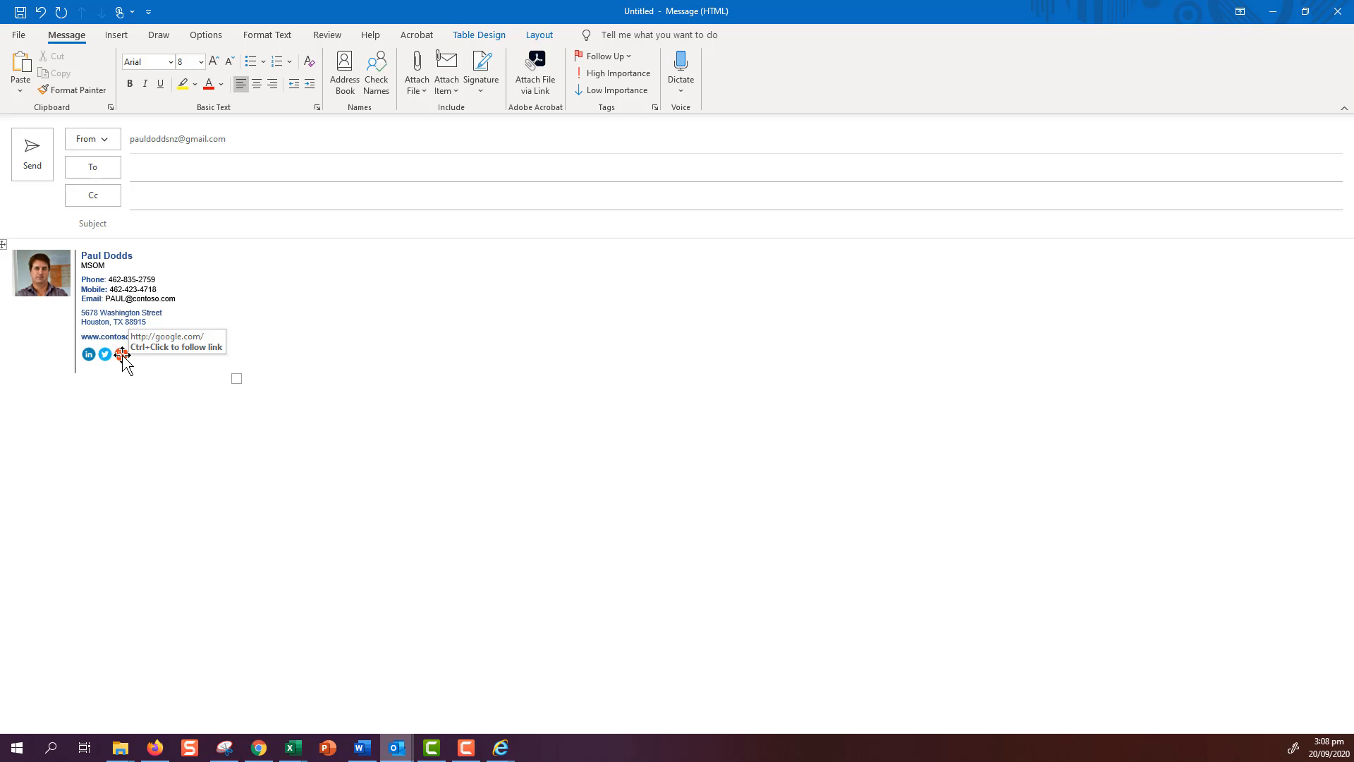
- Bring Word's signature gallery forward and scroll down to Signature 17
left_click(363, 748)
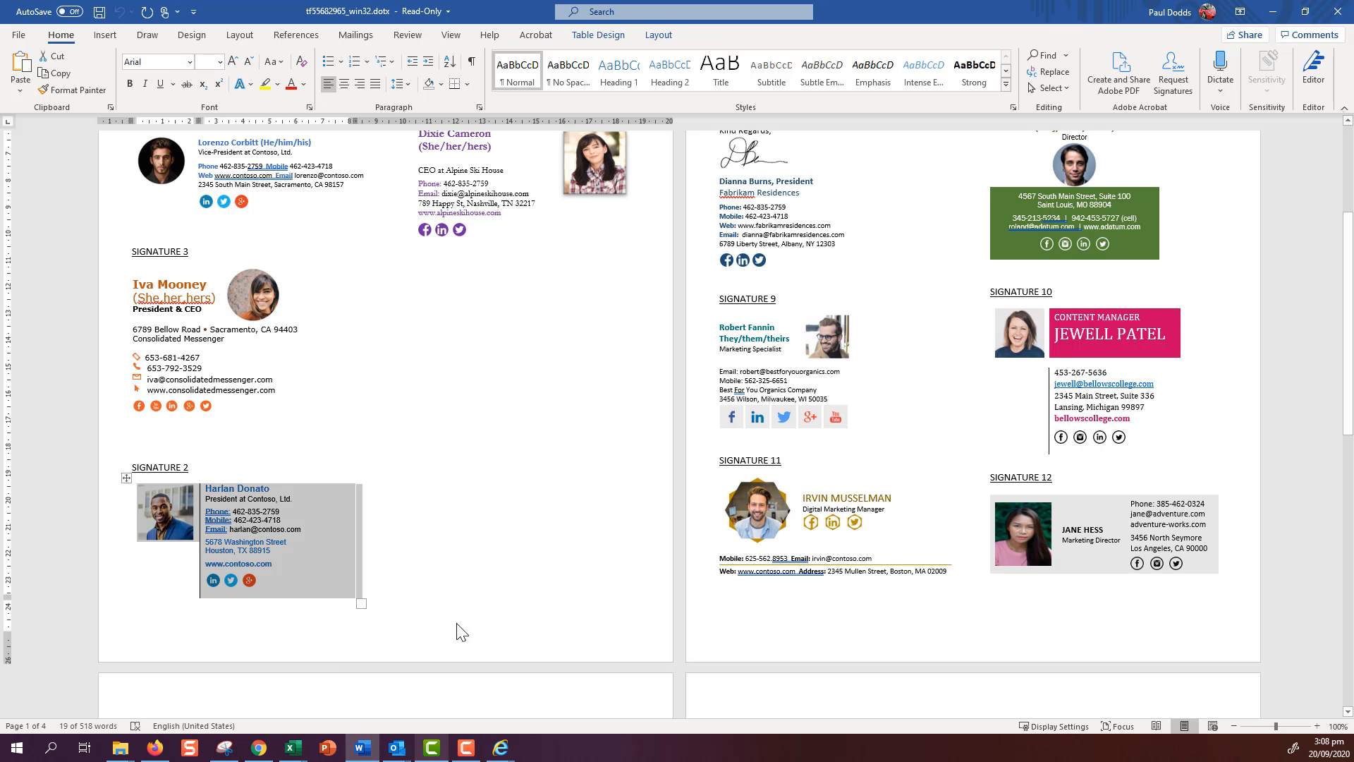
scroll(505, 564, "down", 1)
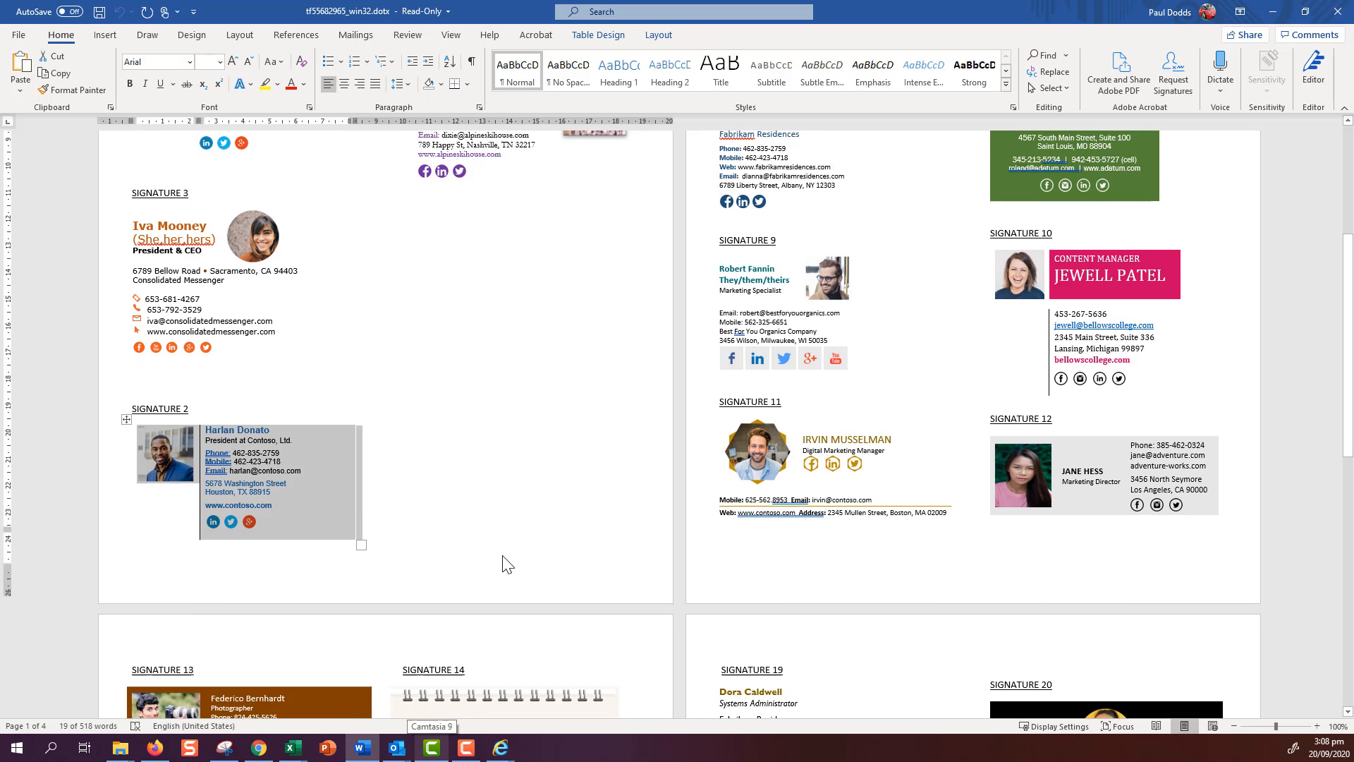
scroll(505, 564, "down", 6)
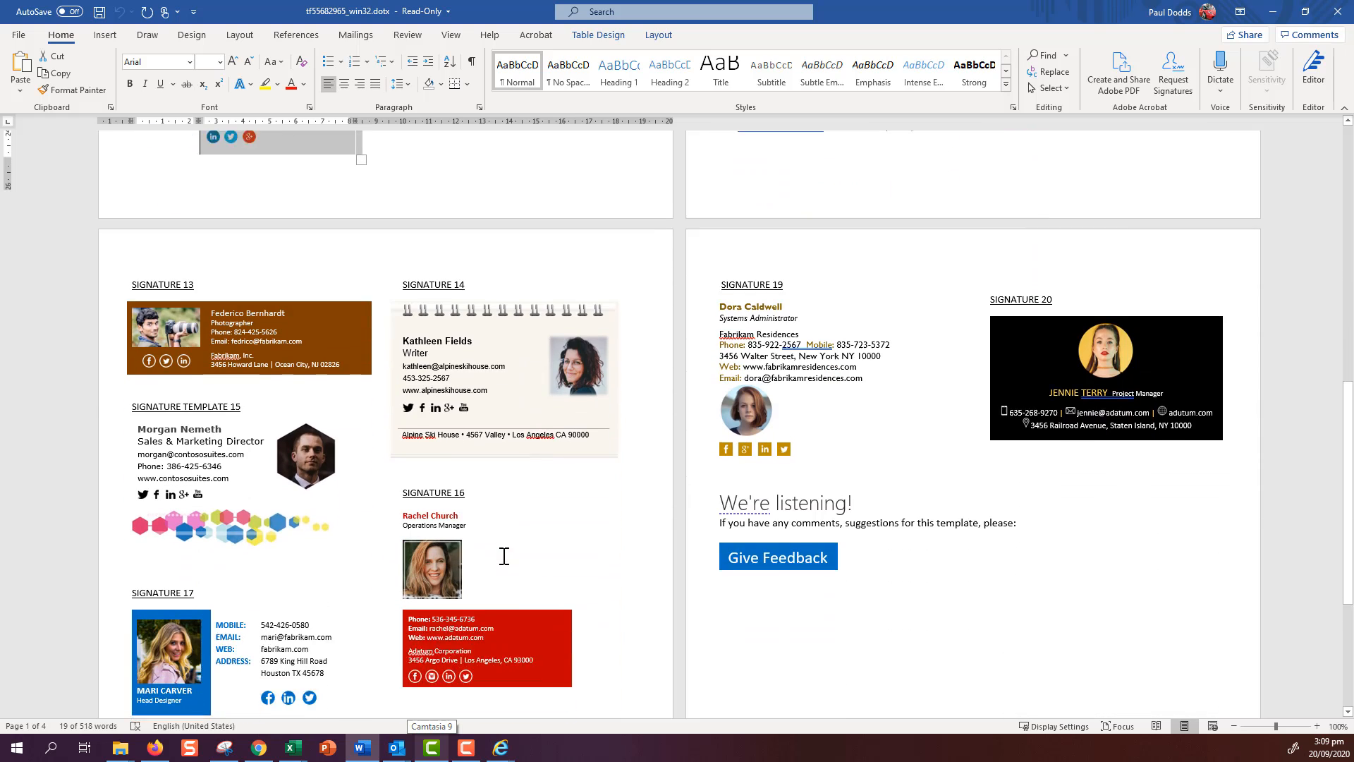
scroll(504, 556, "down", 1)
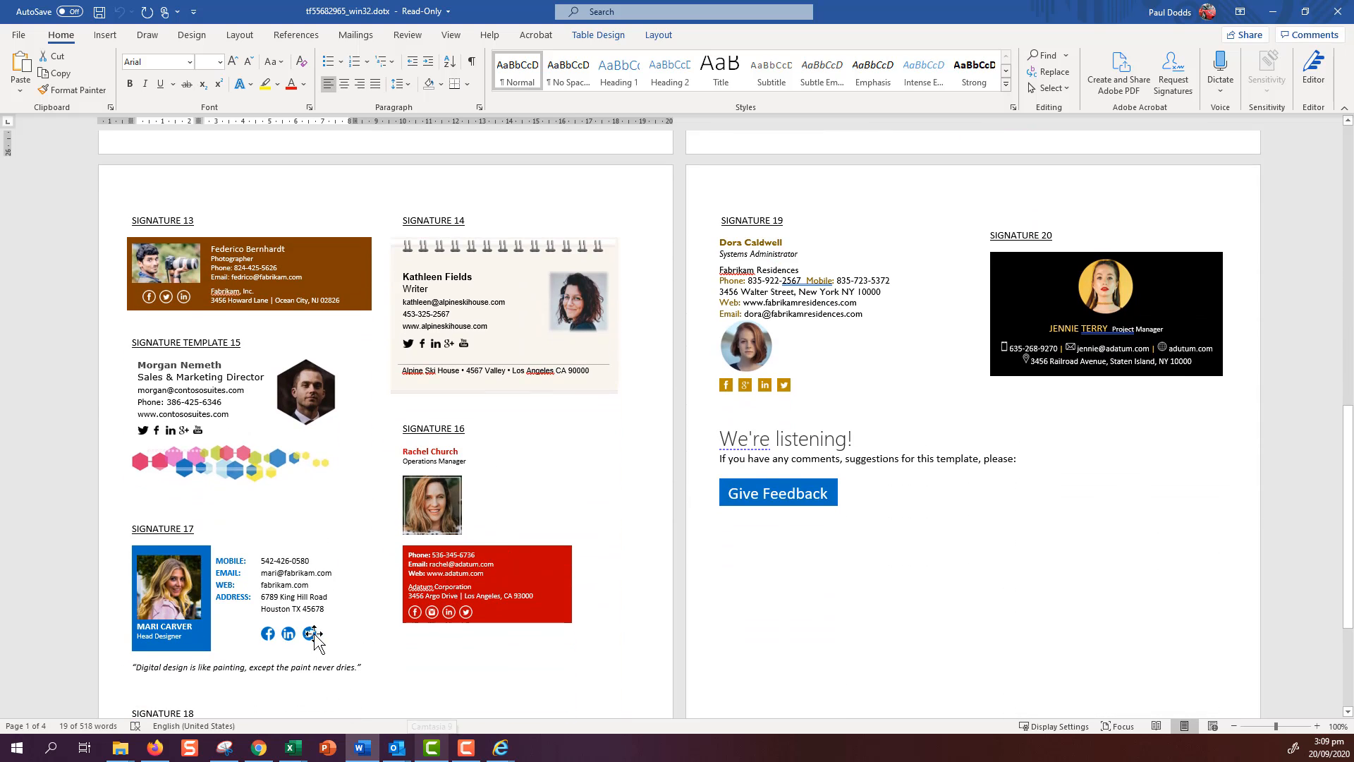
- Copy the Facebook icon from Signature 17 in the Word template
left_click(287, 633)
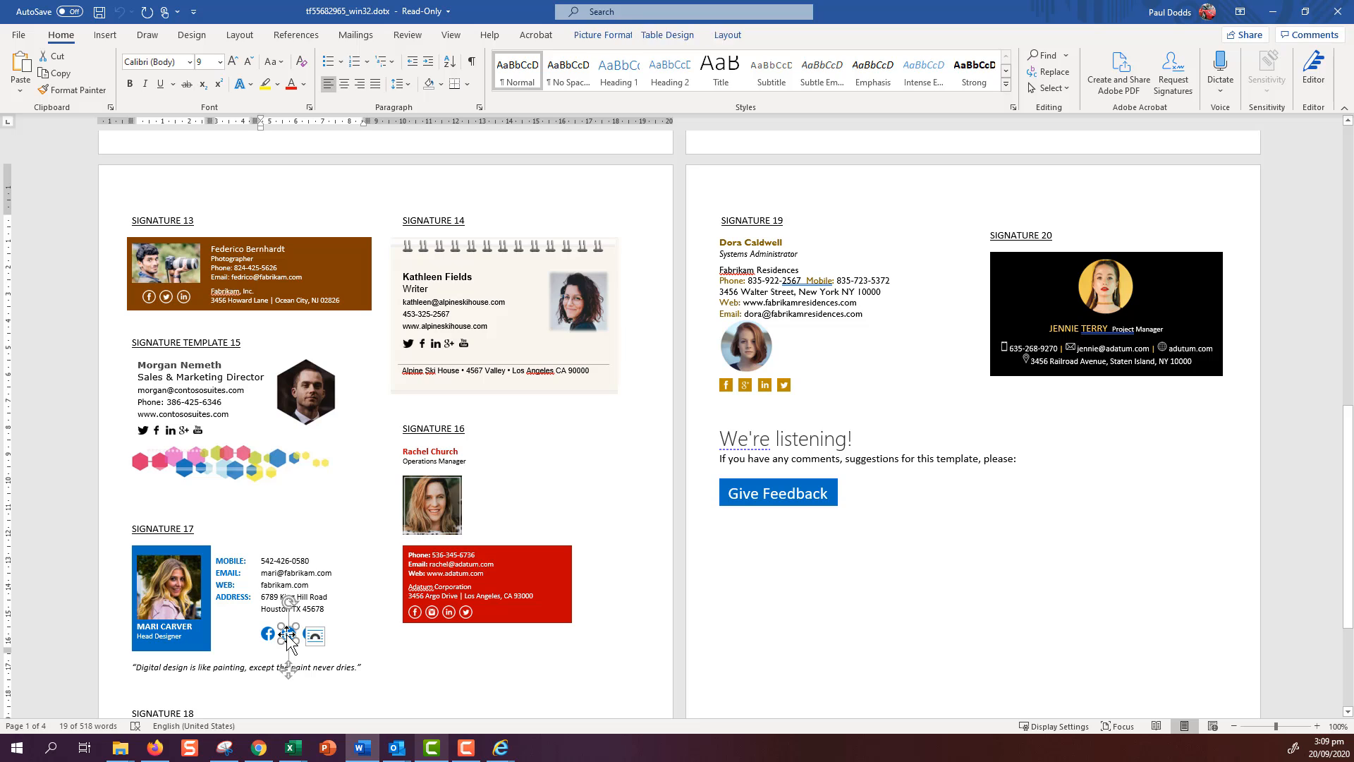
left_click(269, 634)
right_click(269, 634)
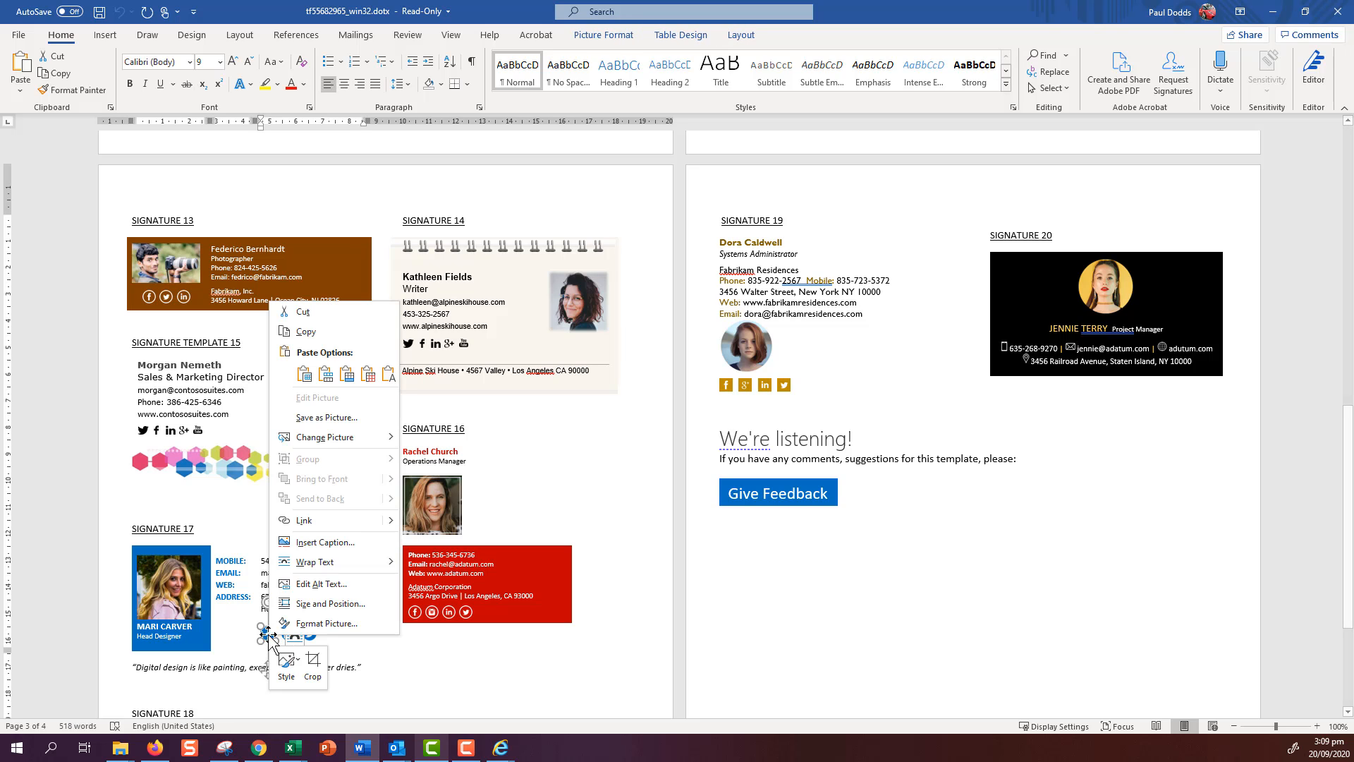
left_click(301, 324)
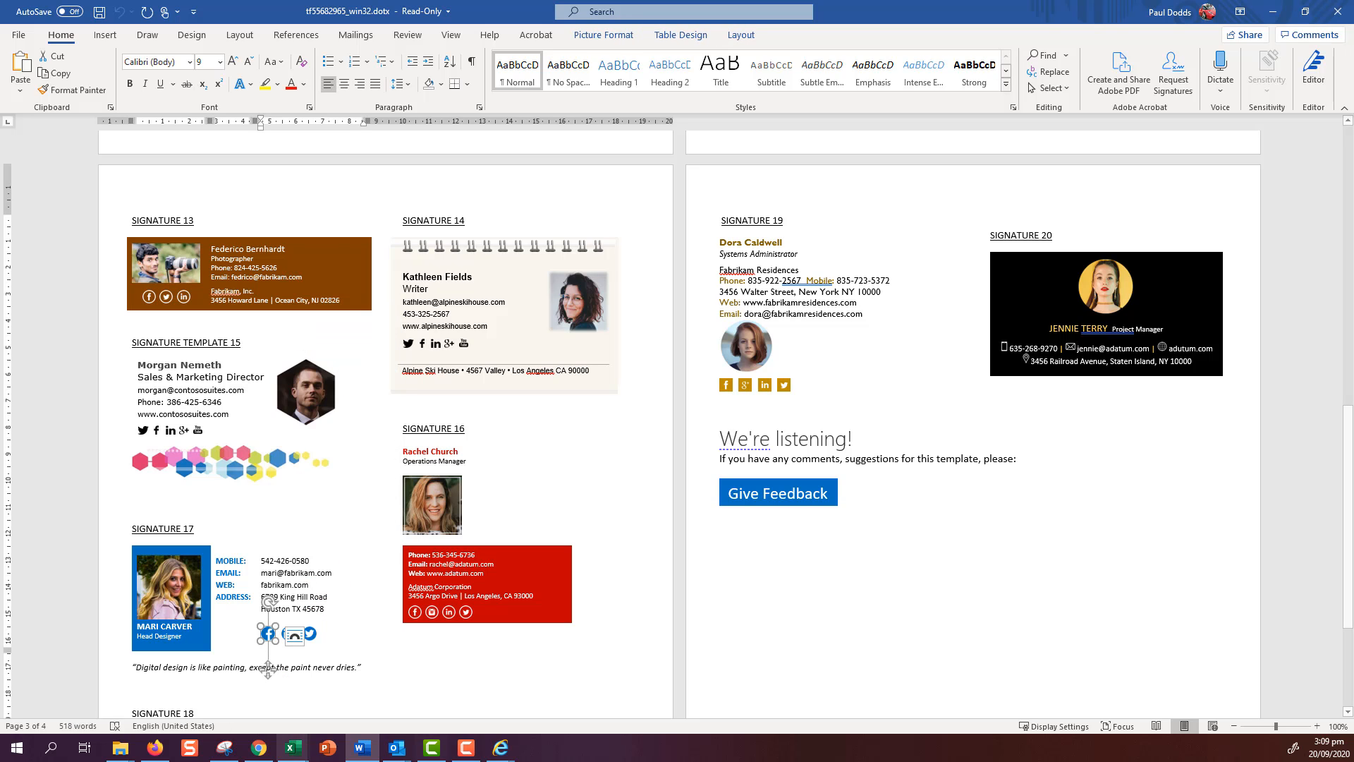
- Paste the Facebook icon after the social icons in the Outlook signature
mouse_move(399, 746)
left_click(421, 716)
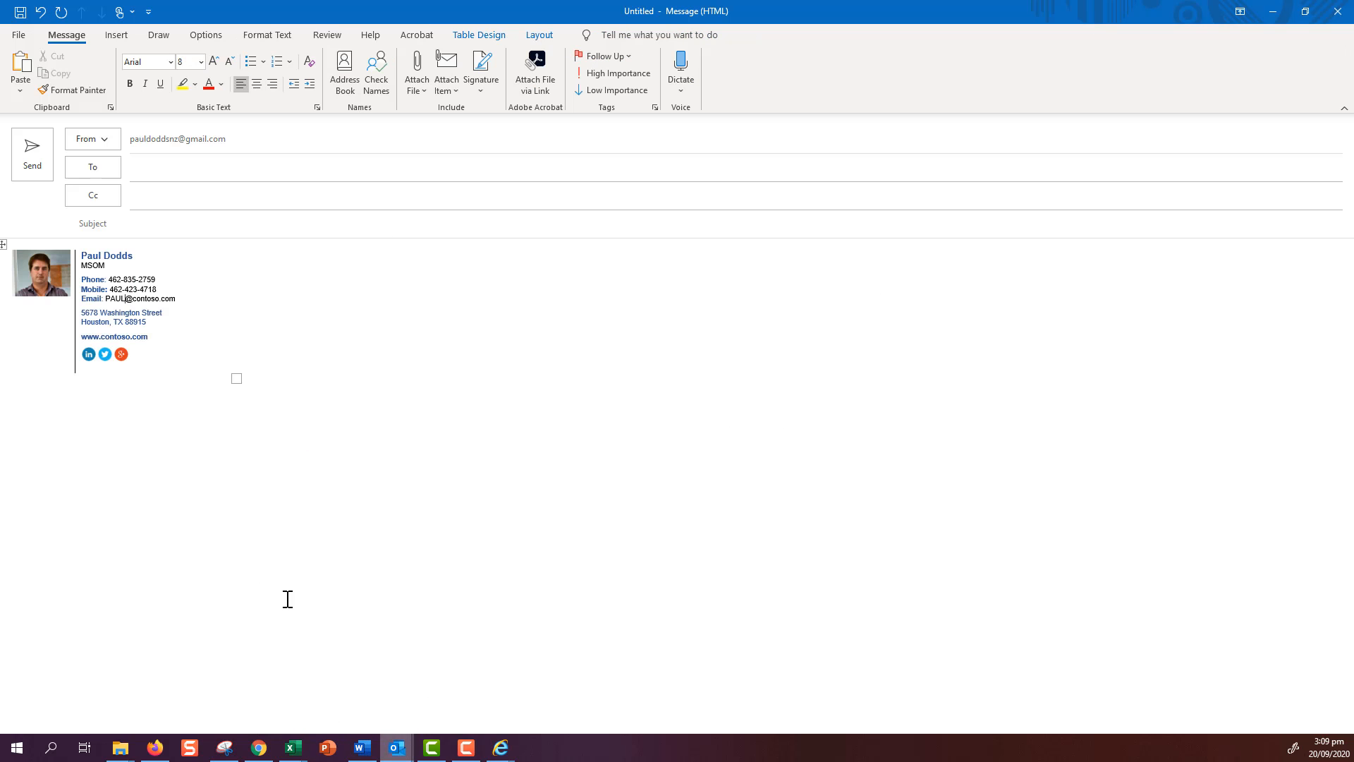
left_click(136, 355)
right_click(136, 355)
left_click(166, 428)
- Delete the old Google+, Twitter and LinkedIn icons from the signature
left_click(121, 355)
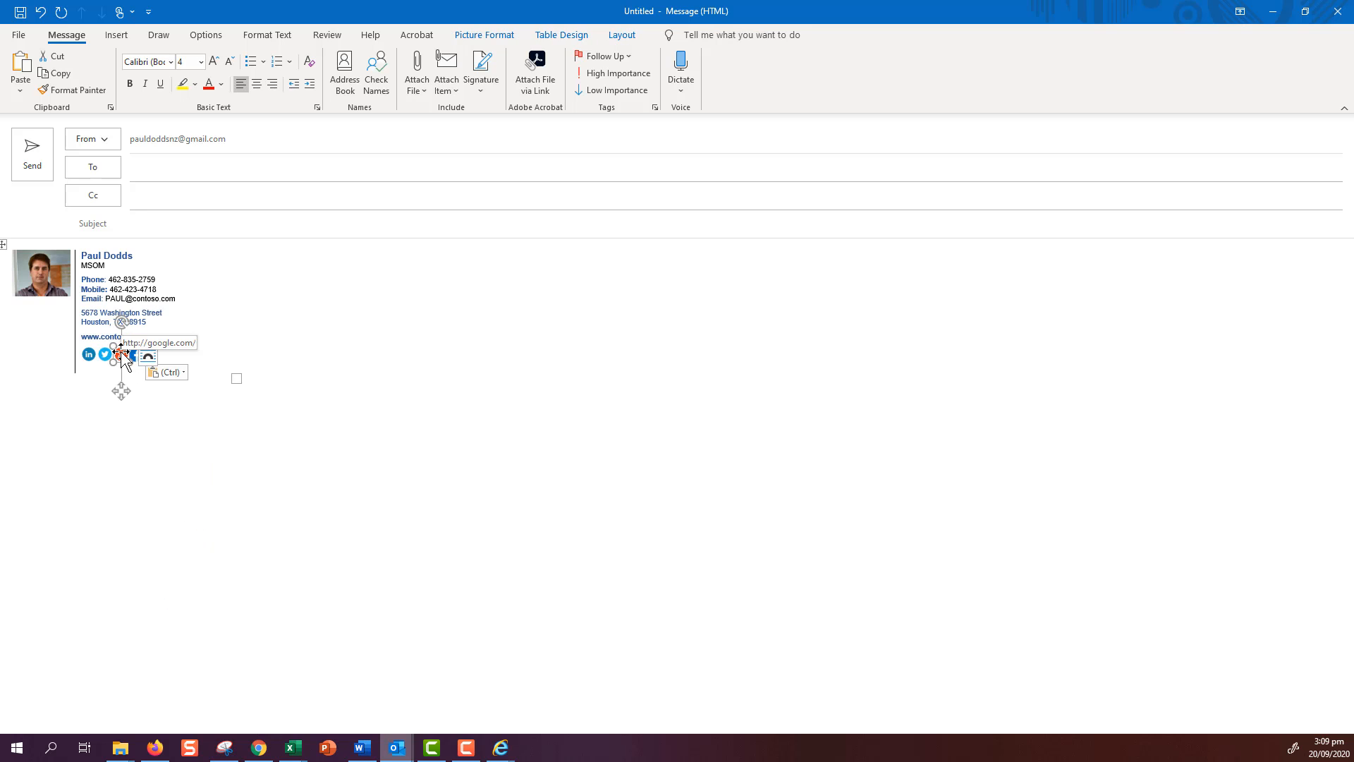
key("Delete")
left_click(104, 355)
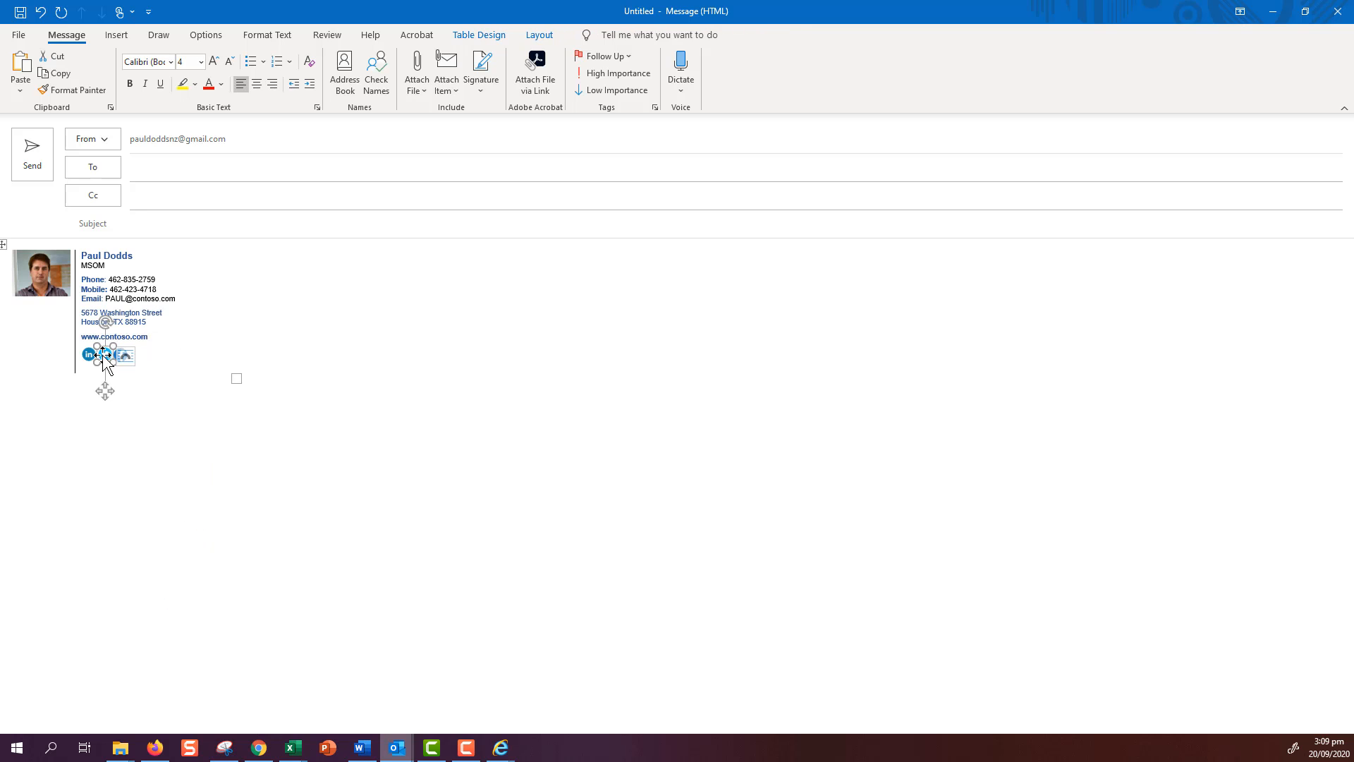
key("Delete")
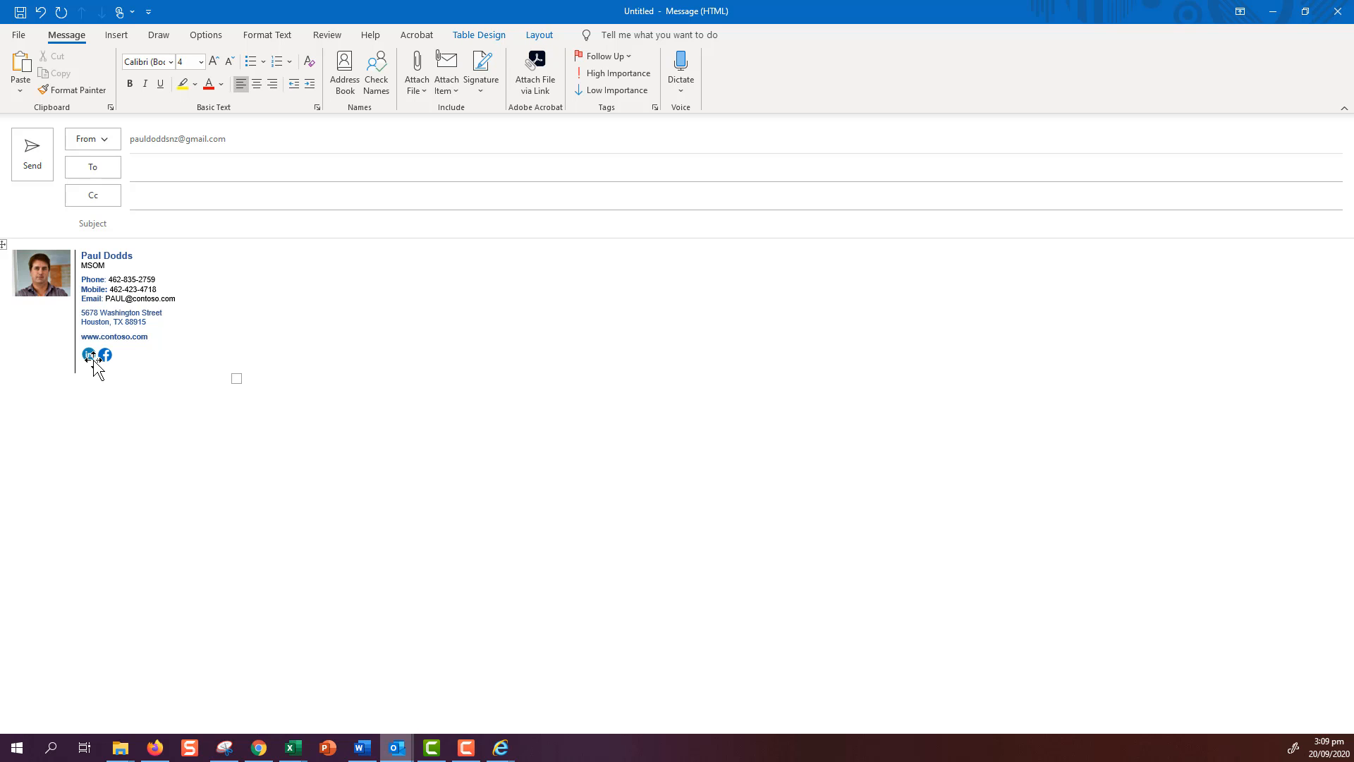
left_click(89, 356)
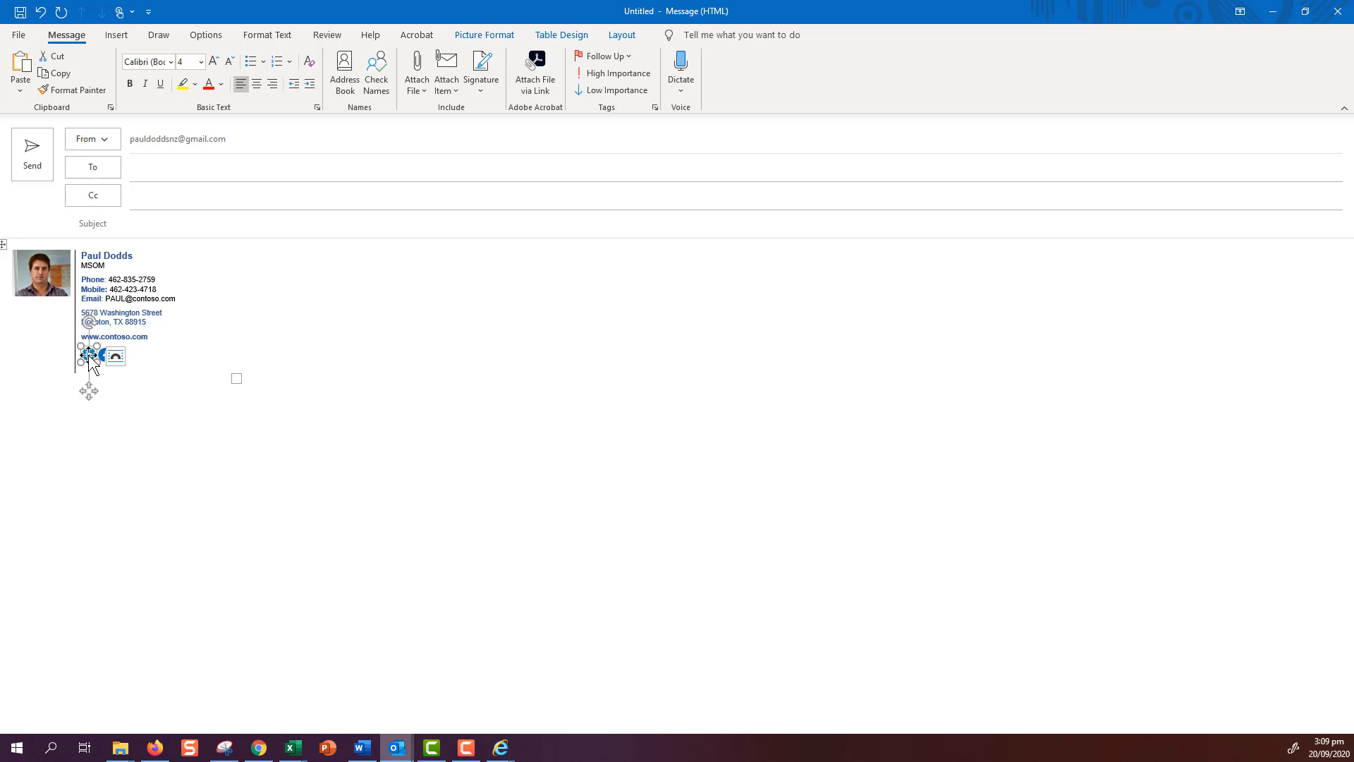
key("Delete")
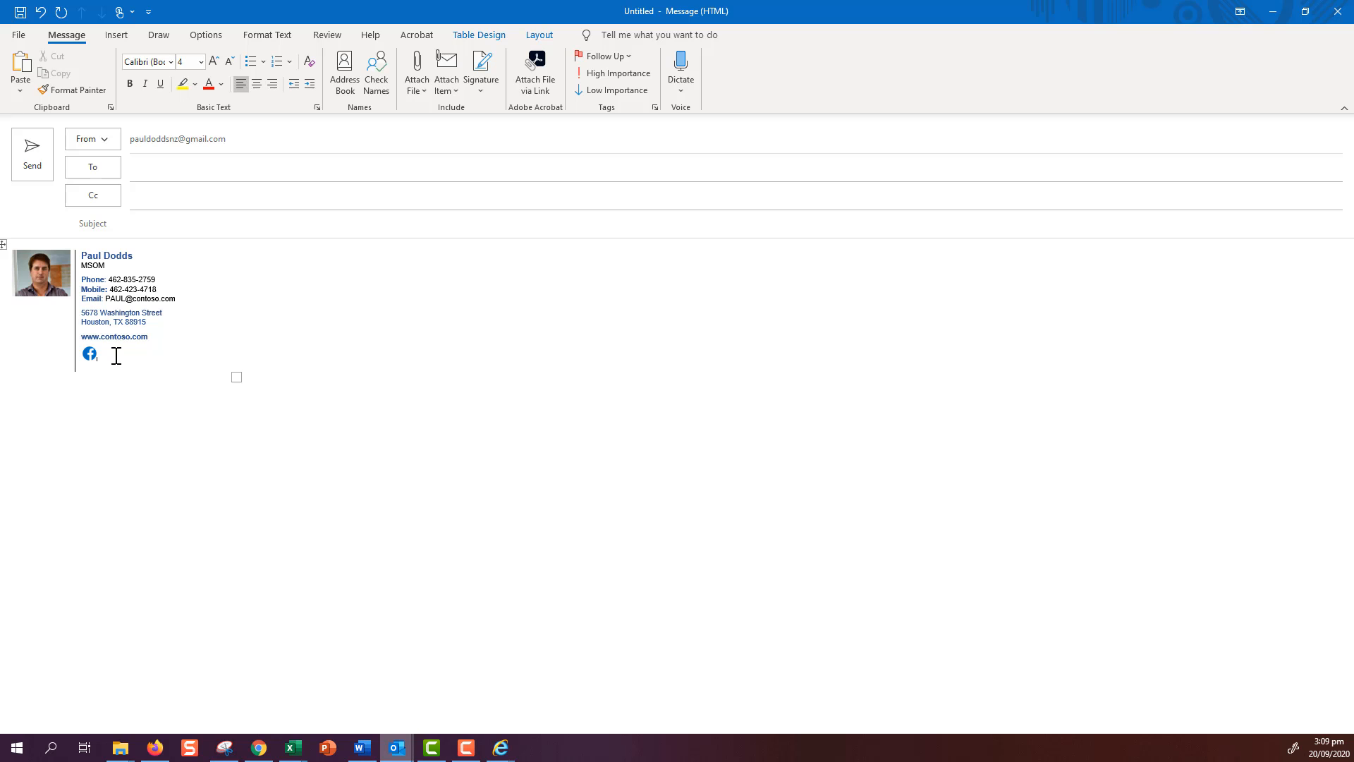
left_click(363, 748)
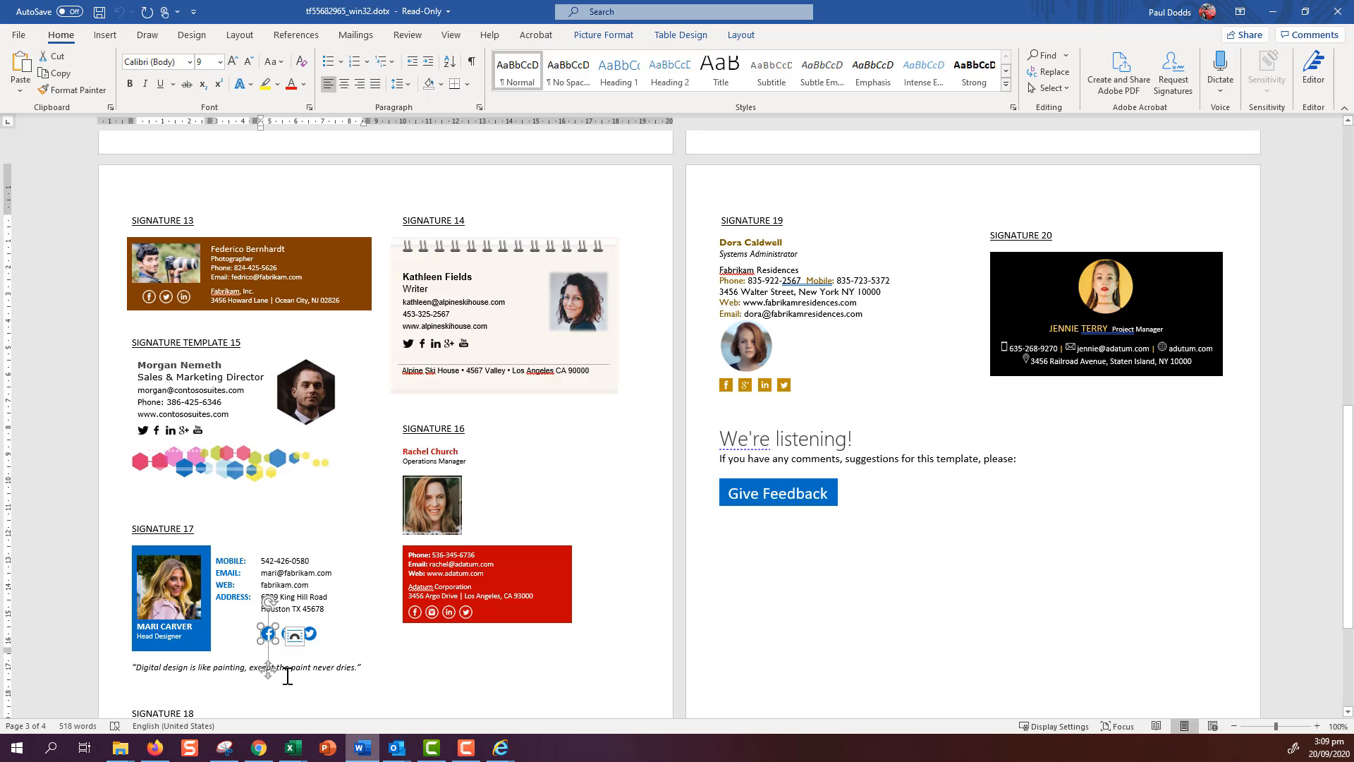
- Copy the LinkedIn icon from Signature 17 and return to the Outlook draft
left_click(279, 635)
left_click(322, 655)
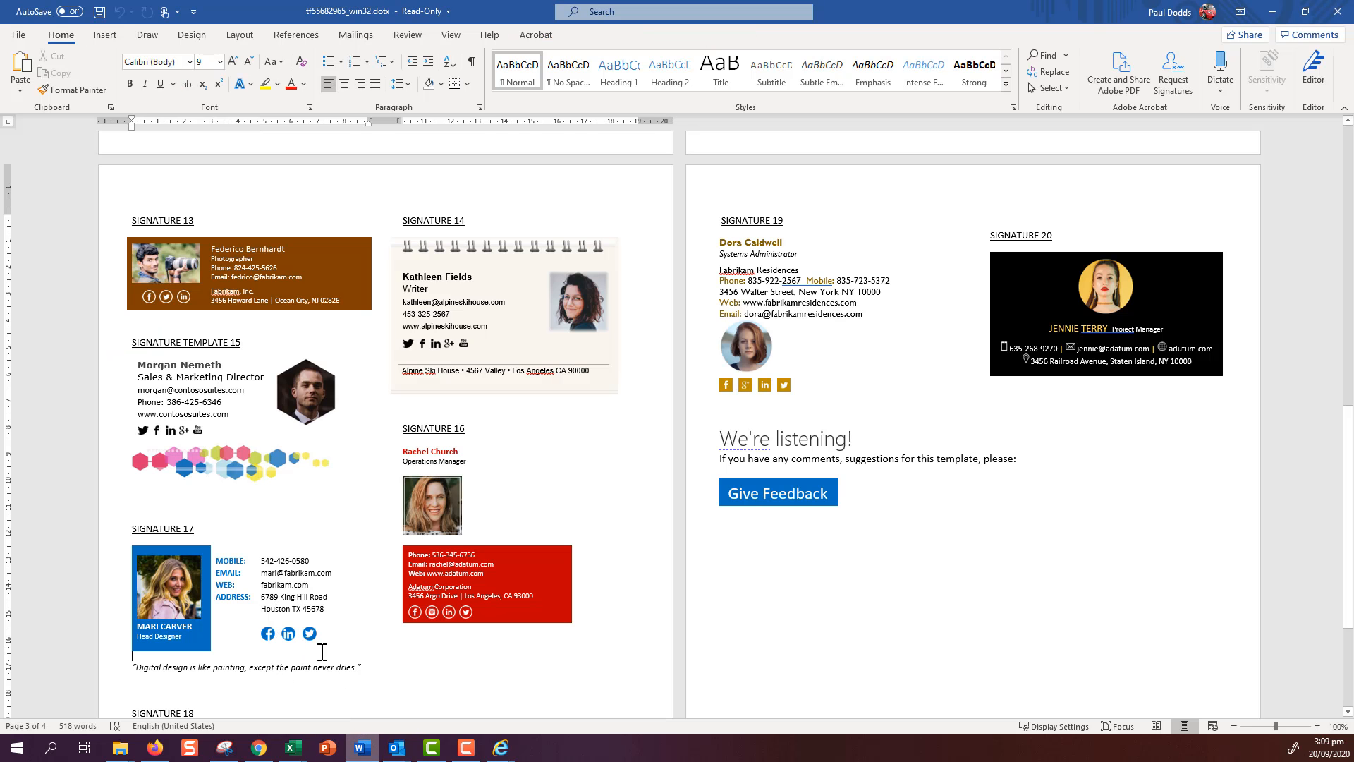
right_click(289, 633)
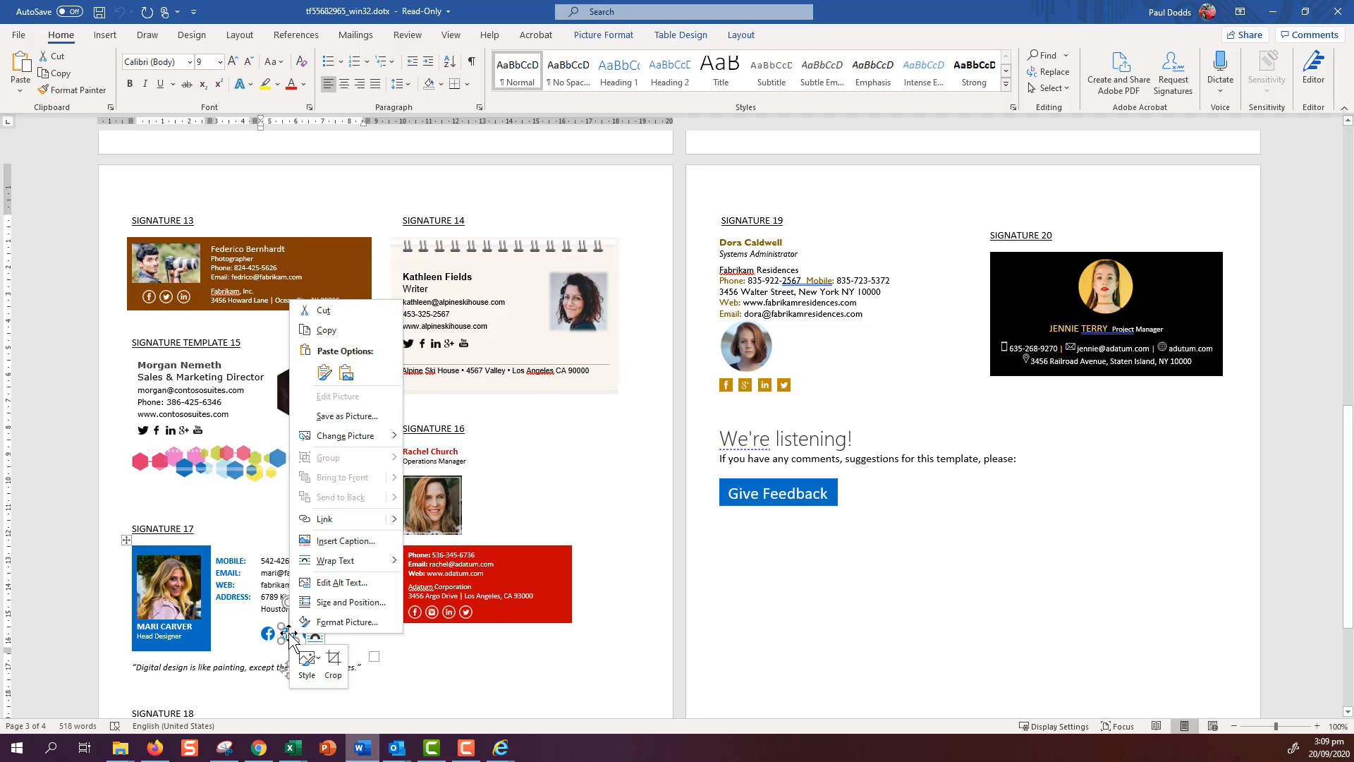
left_click(321, 331)
mouse_move(397, 747)
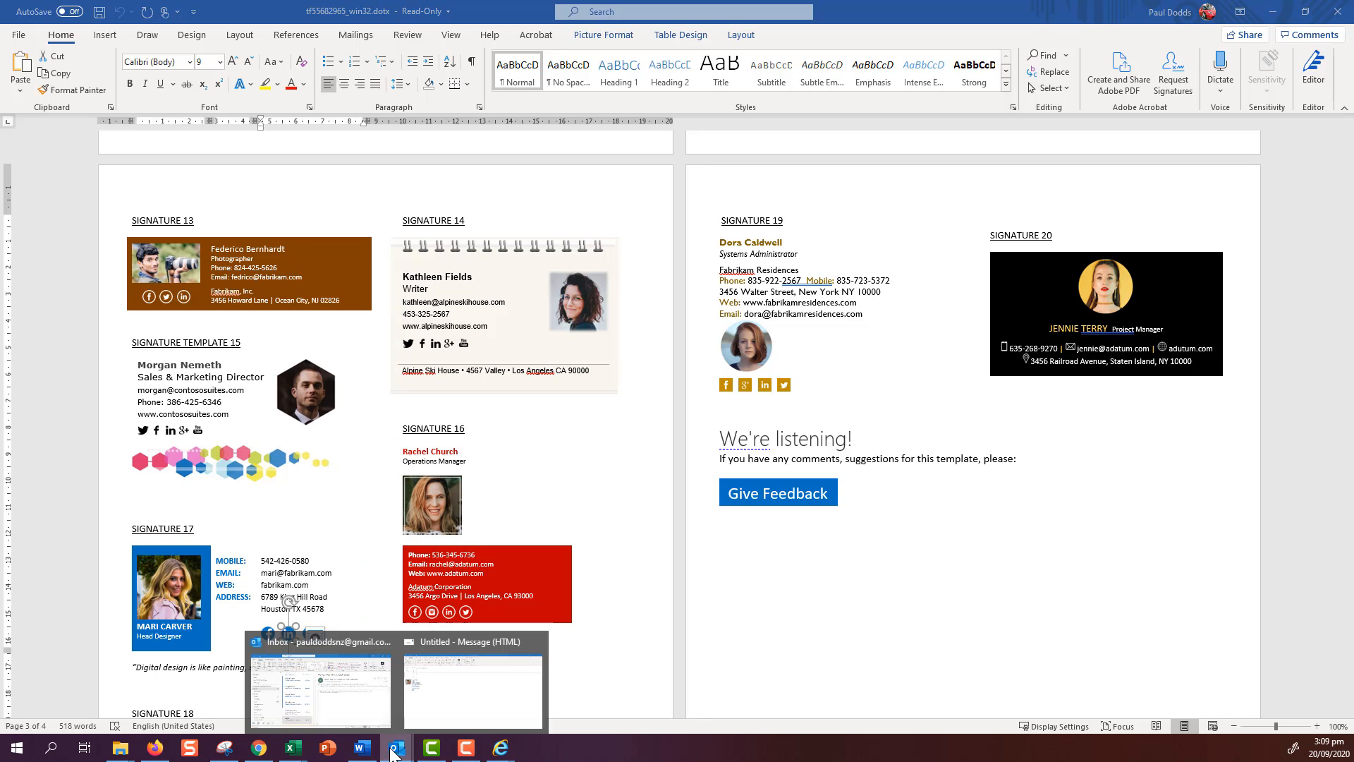
left_click(426, 709)
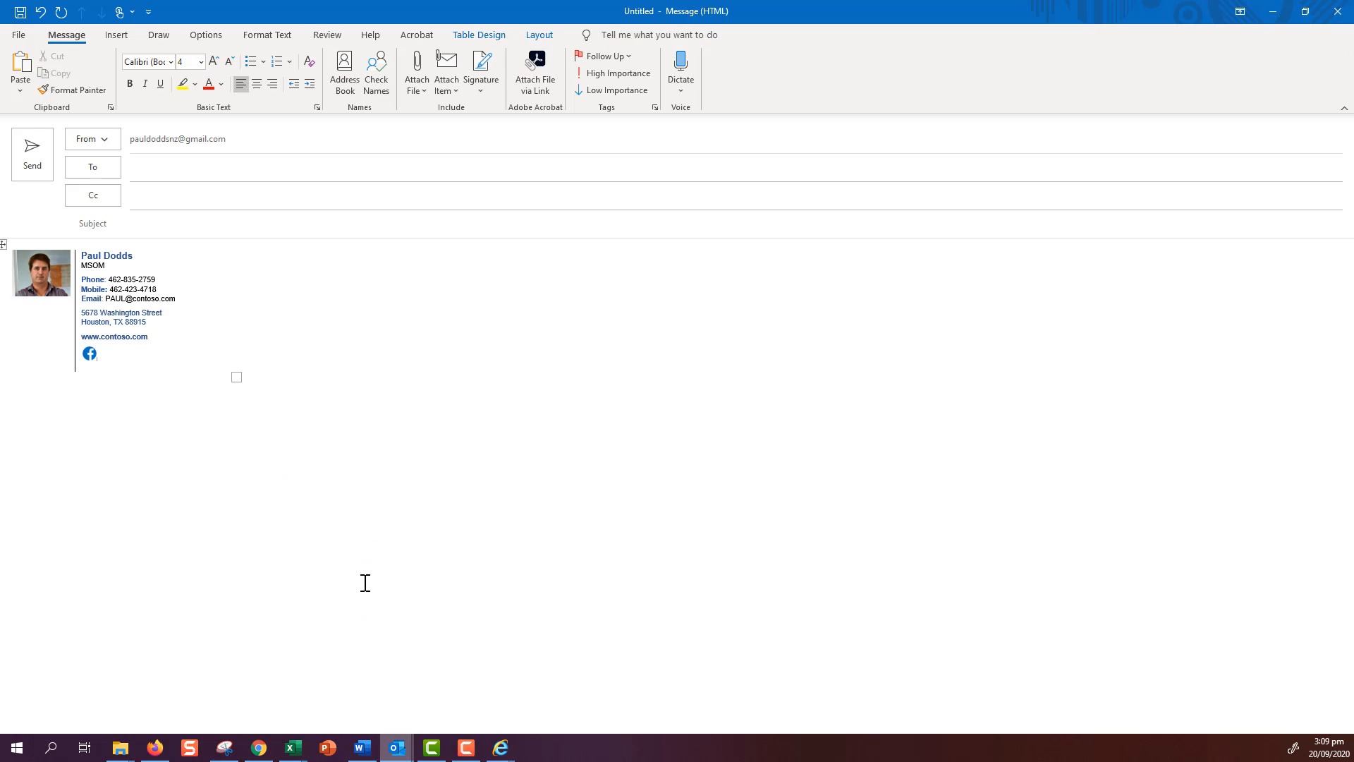
- Paste the LinkedIn icon beside the Facebook icon and tighten the spacing around them
right_click(100, 354)
left_click(134, 426)
left_click(93, 354)
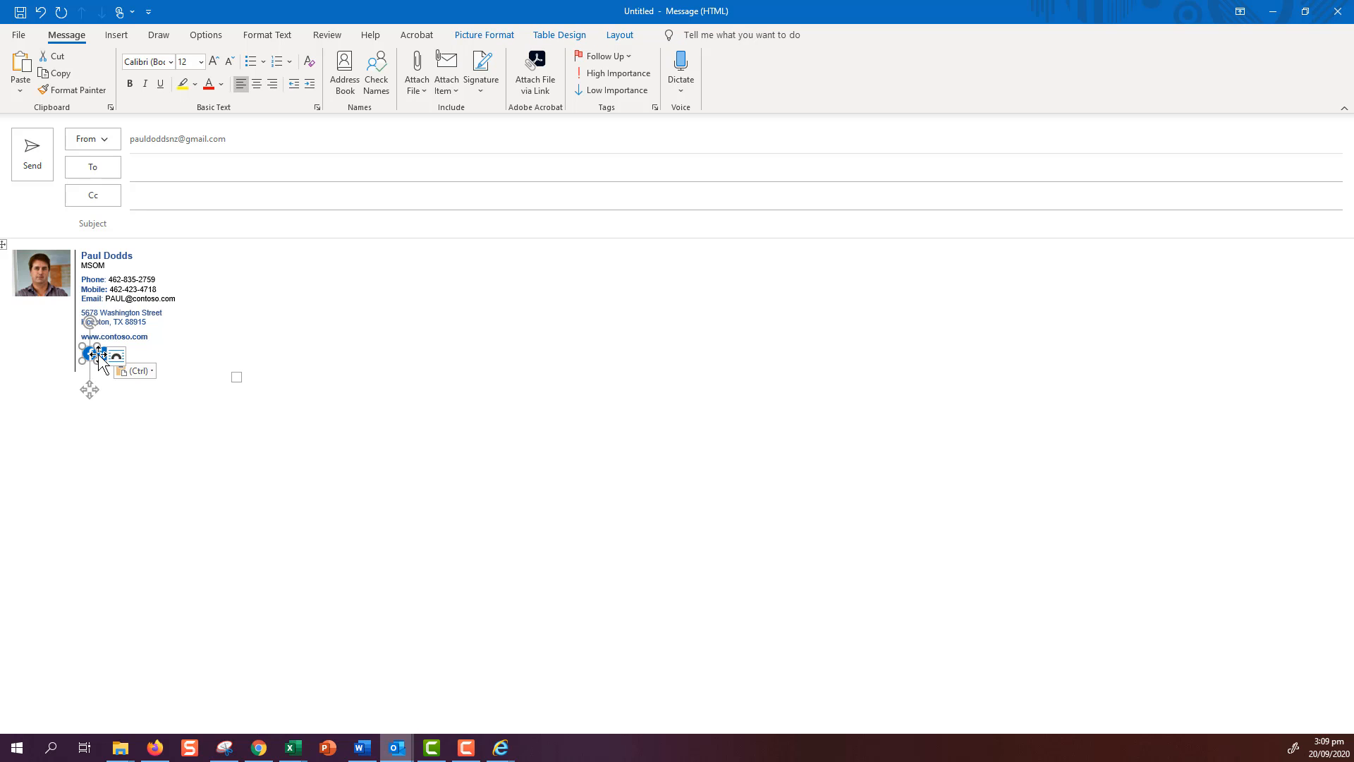
left_click(101, 358)
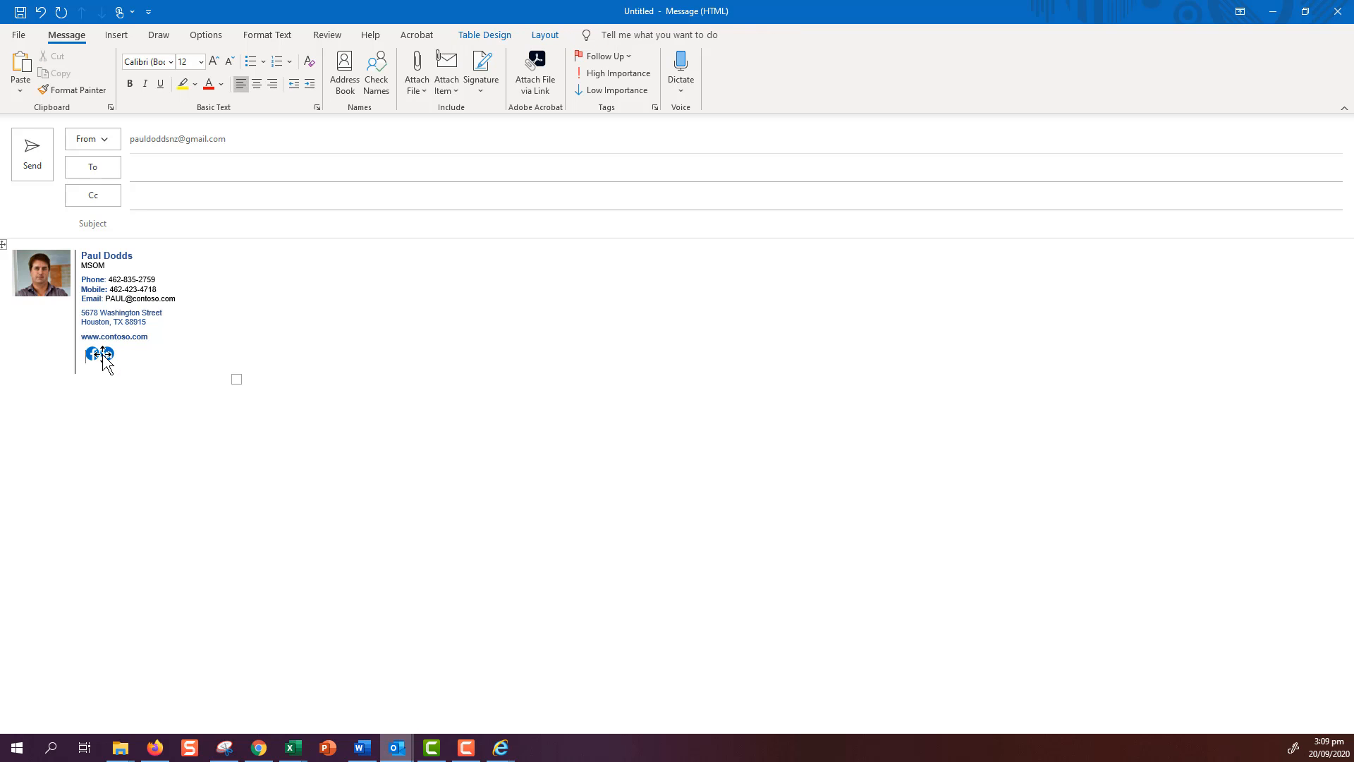
key("BackSpace")
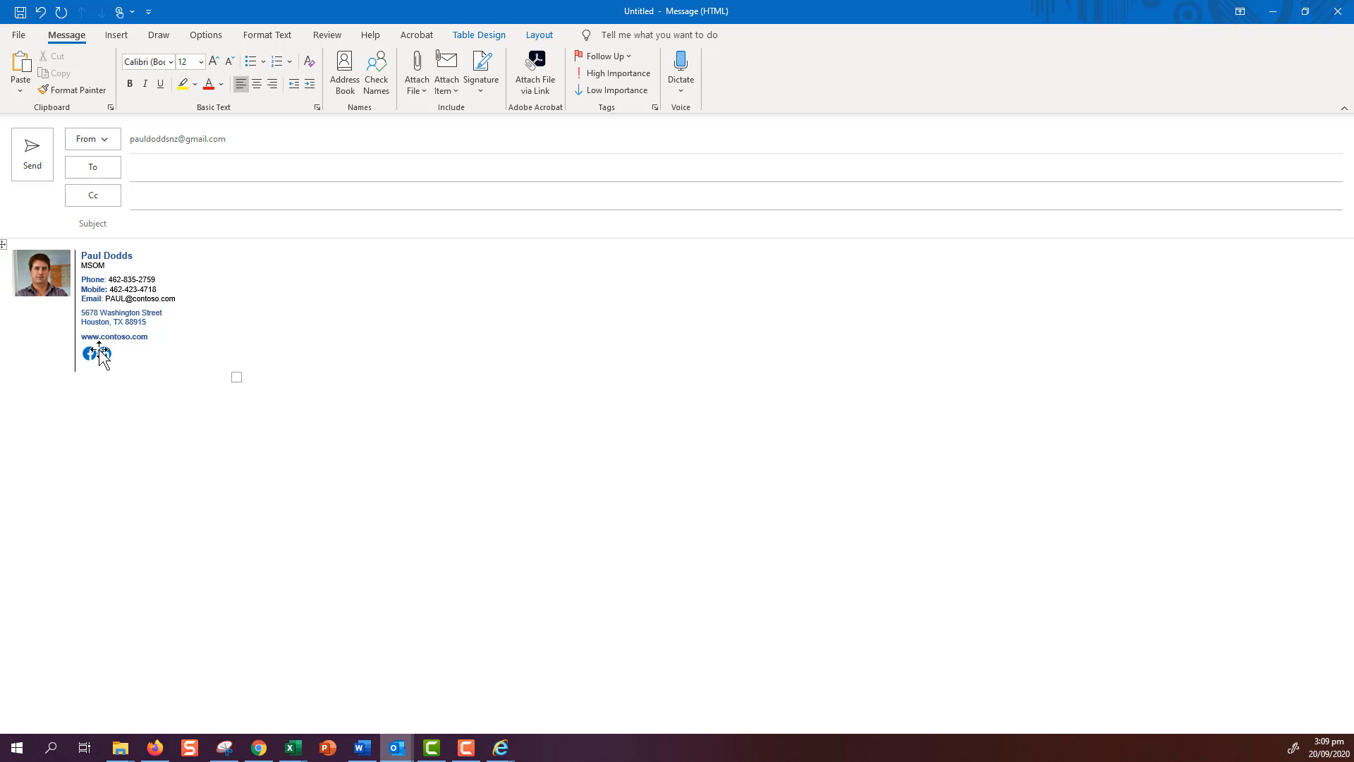
left_click(103, 354)
key("Left")
left_click(107, 355)
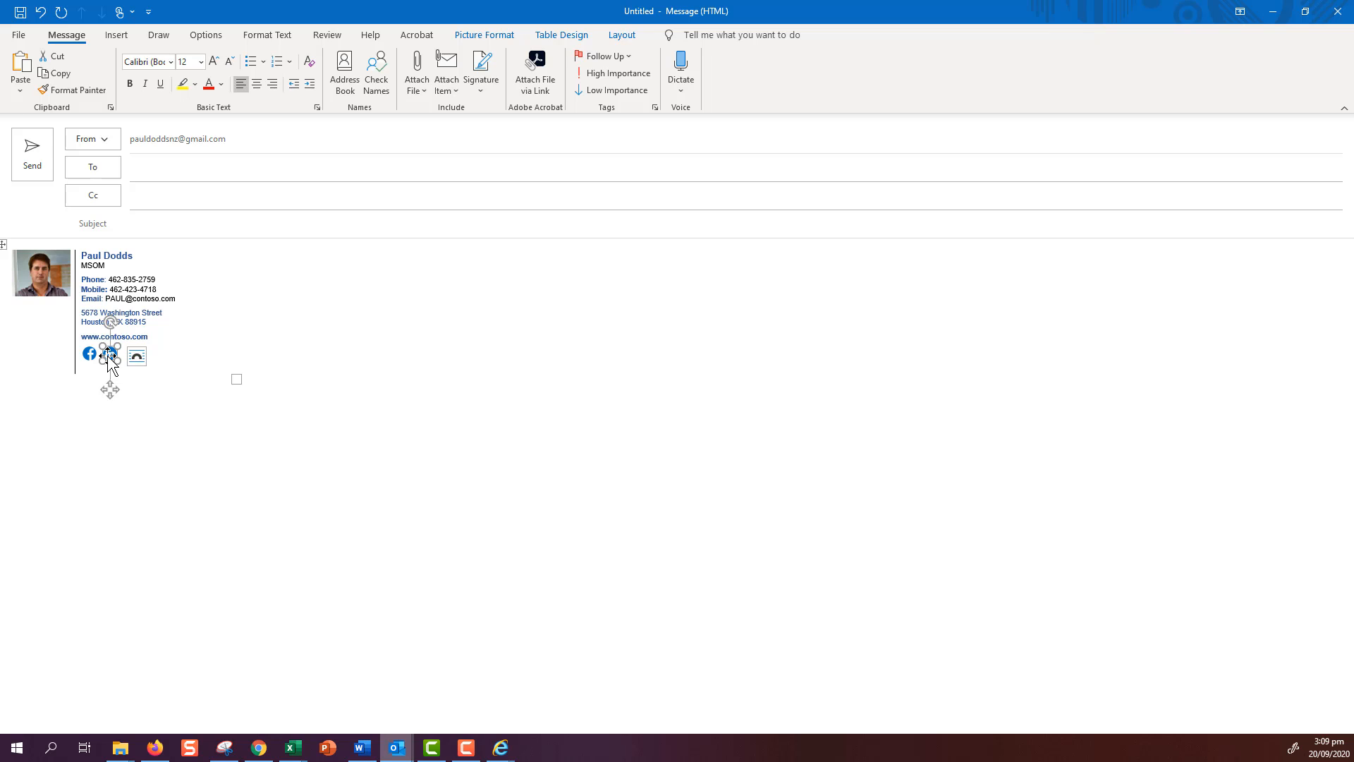
- Start a hyperlink on the LinkedIn icon and bring up the LinkedIn profile in the browser
right_click(109, 360)
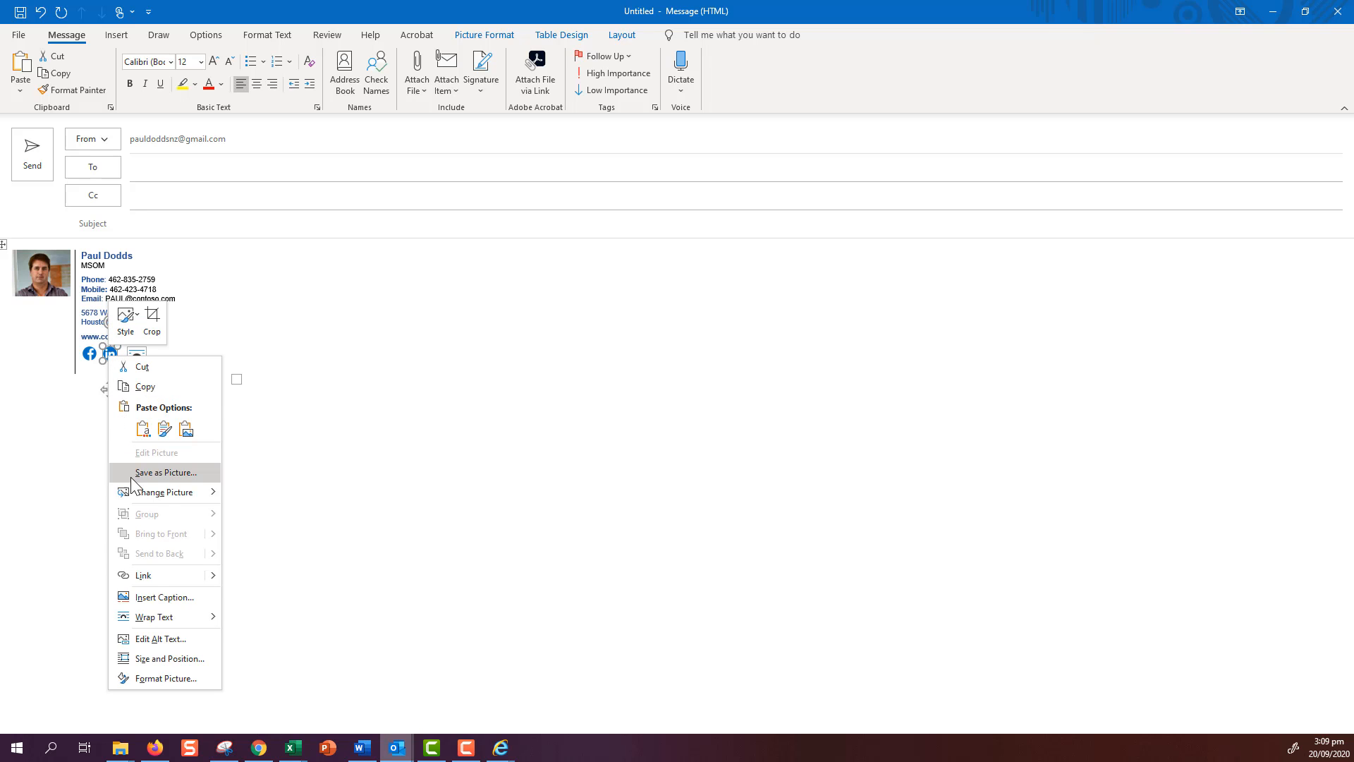
left_click(144, 575)
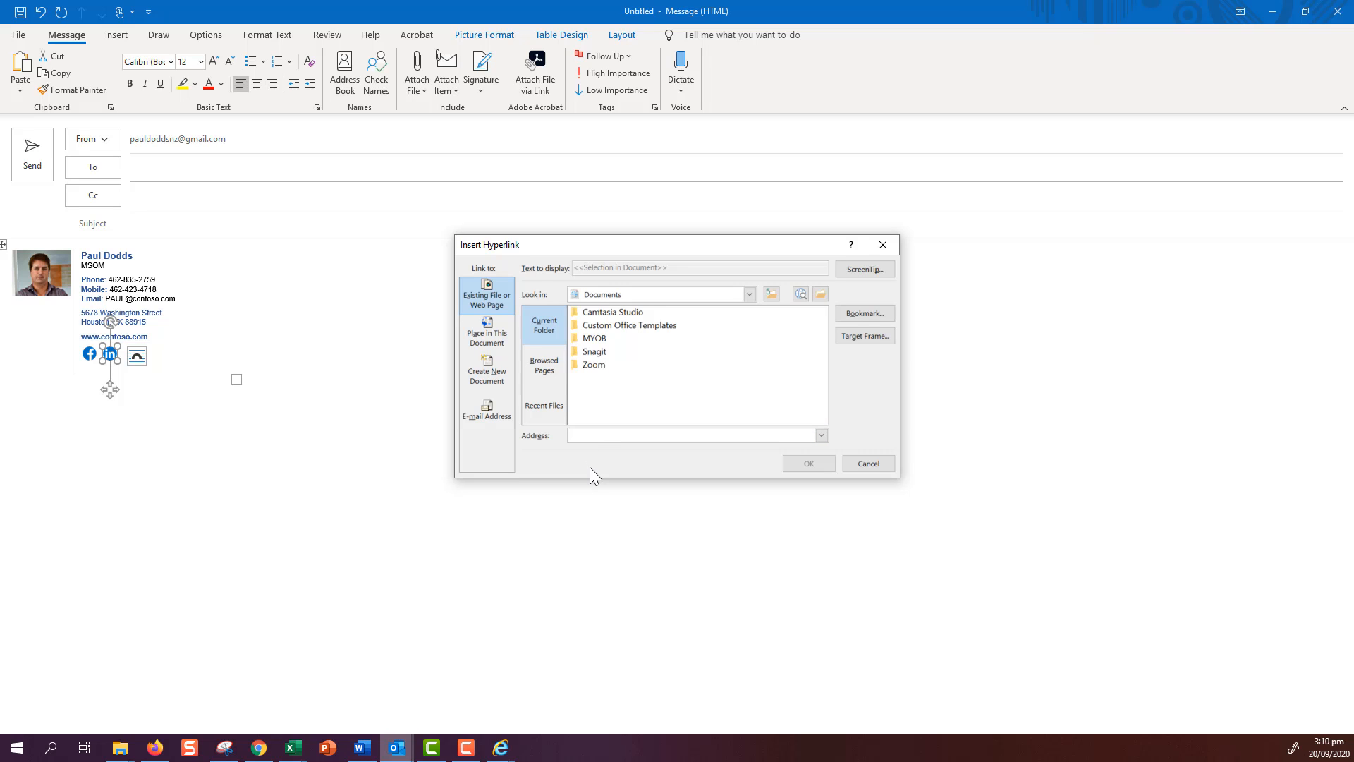
left_click(154, 748)
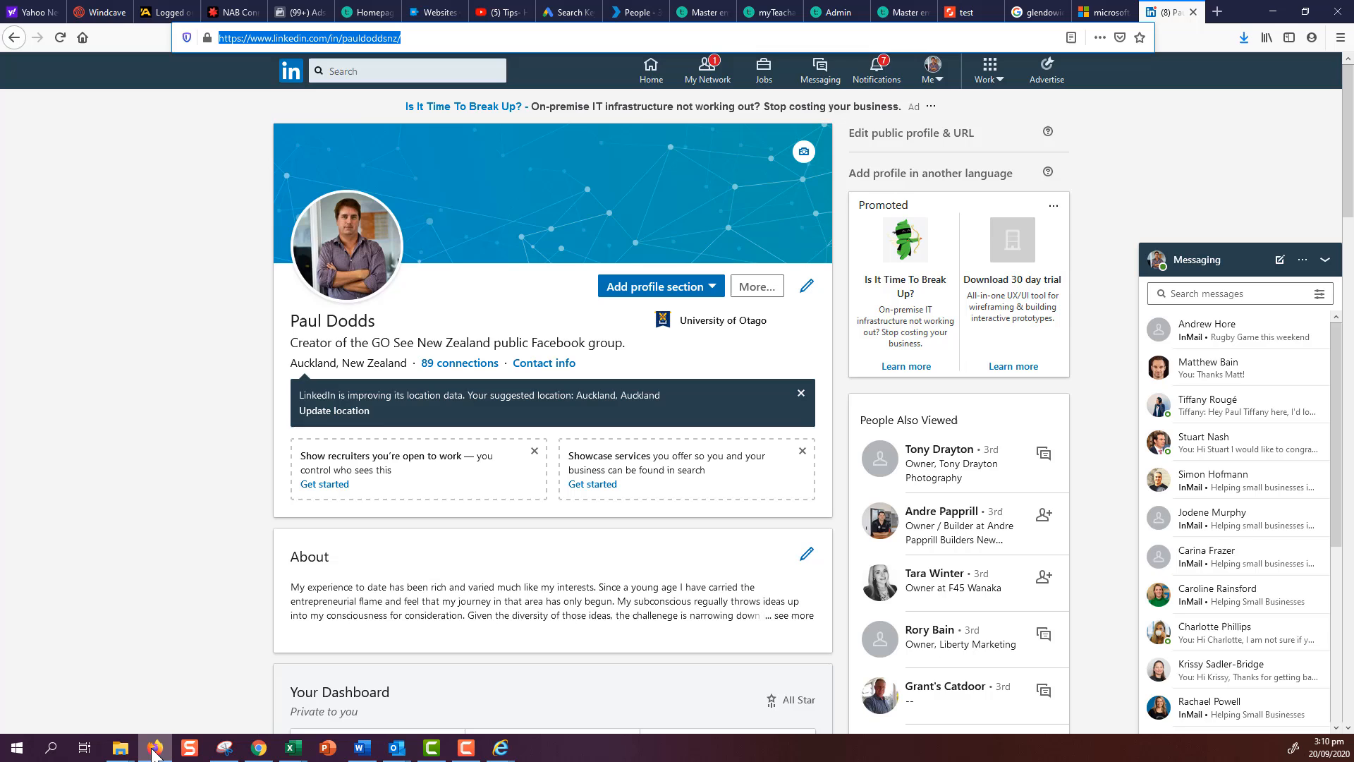
- Copy the LinkedIn profile address and return to Outlook's Insert Hyperlink dialog
right_click(292, 38)
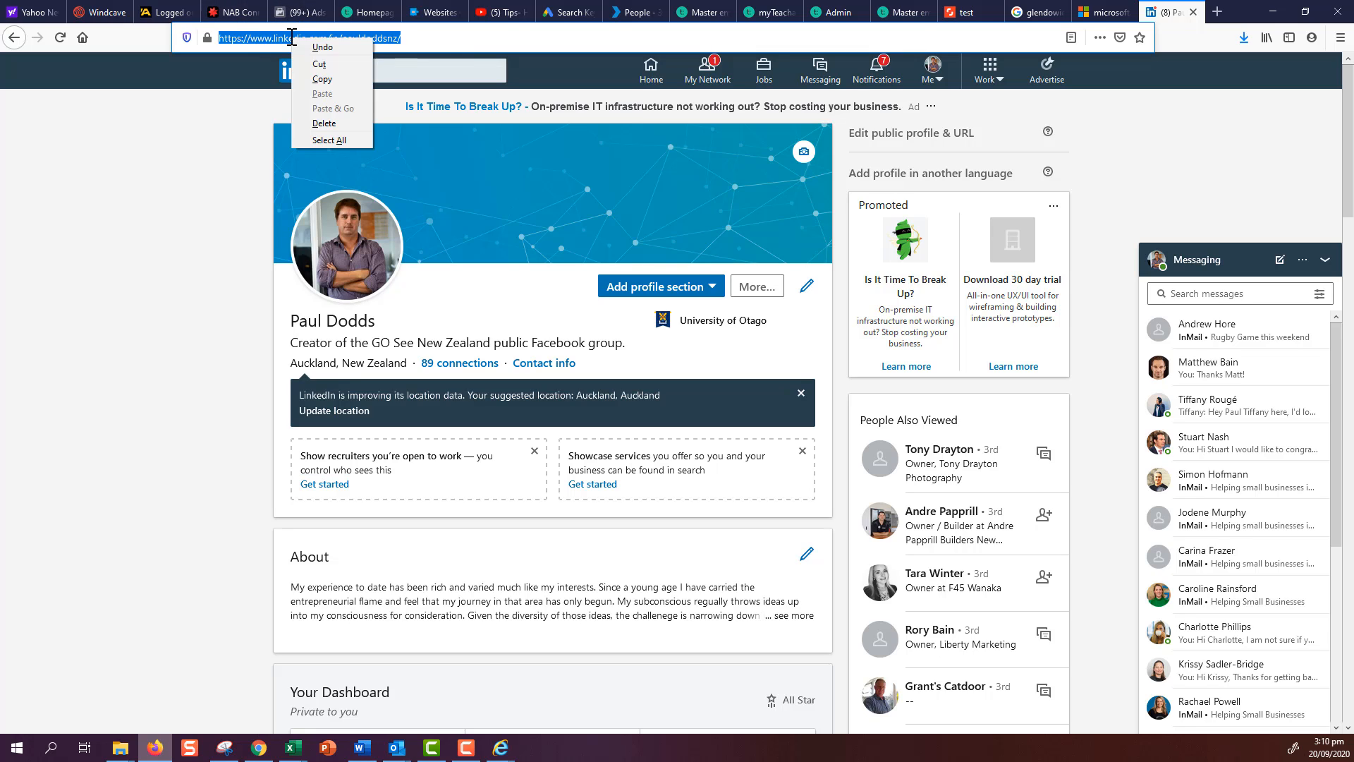
left_click(322, 86)
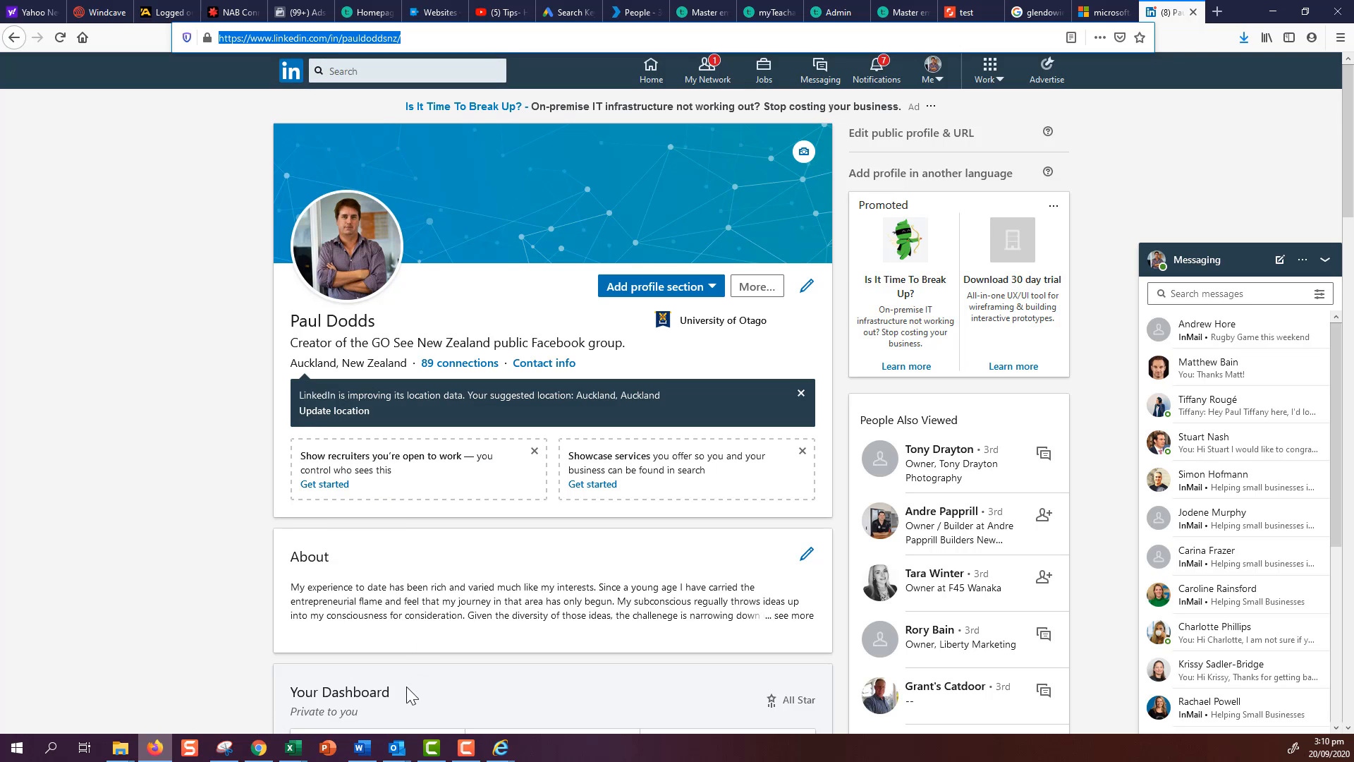
mouse_move(399, 747)
left_click(438, 706)
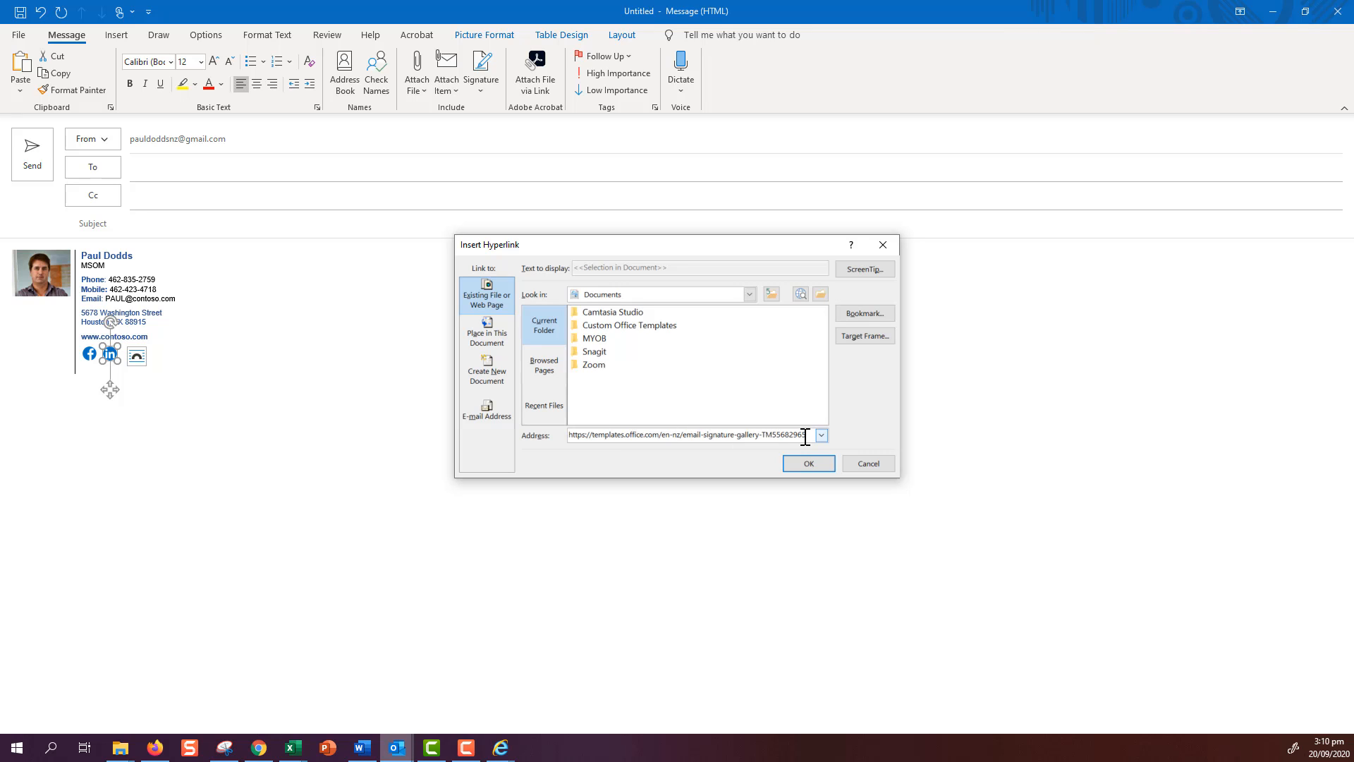
- Link the LinkedIn icon to the pasted LinkedIn profile address, then start linking the Facebook icon
left_click_drag(812, 435, 550, 431)
key("Delete")
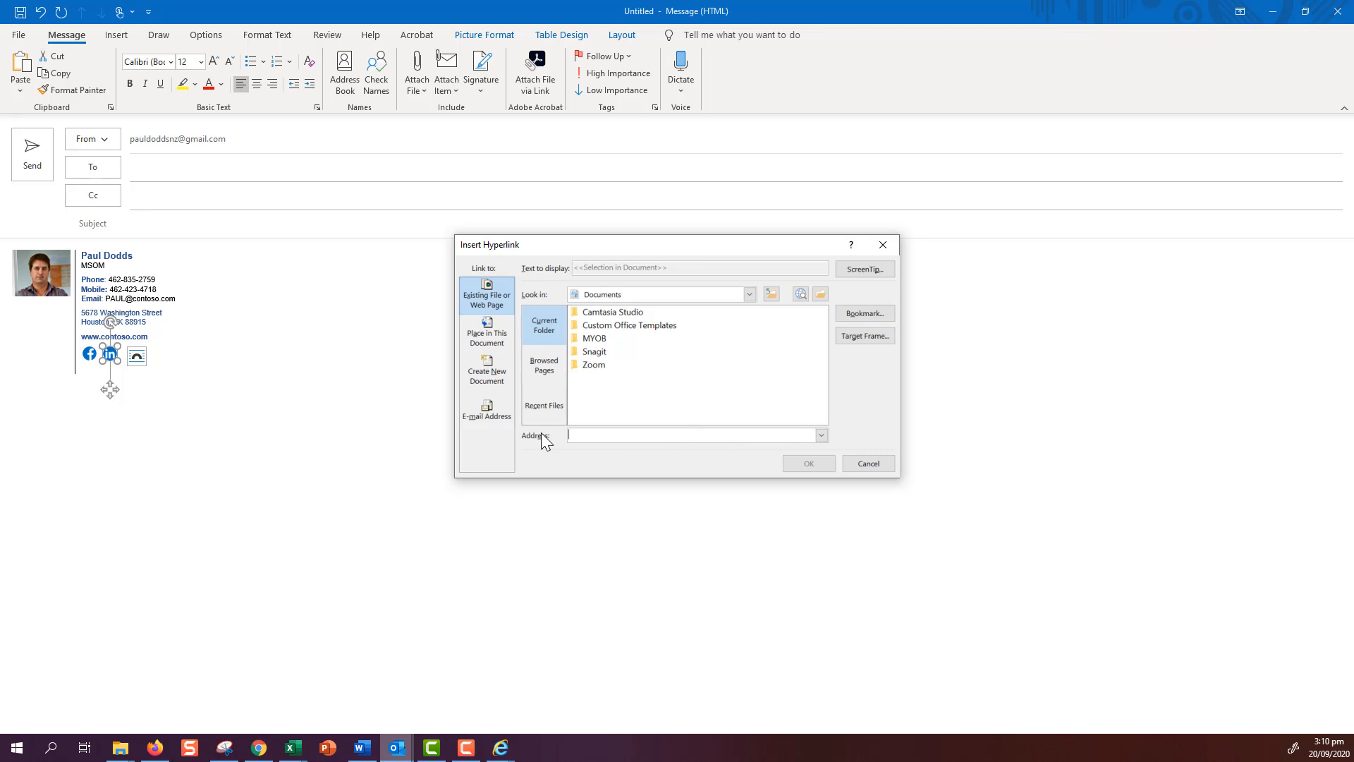
right_click(579, 433)
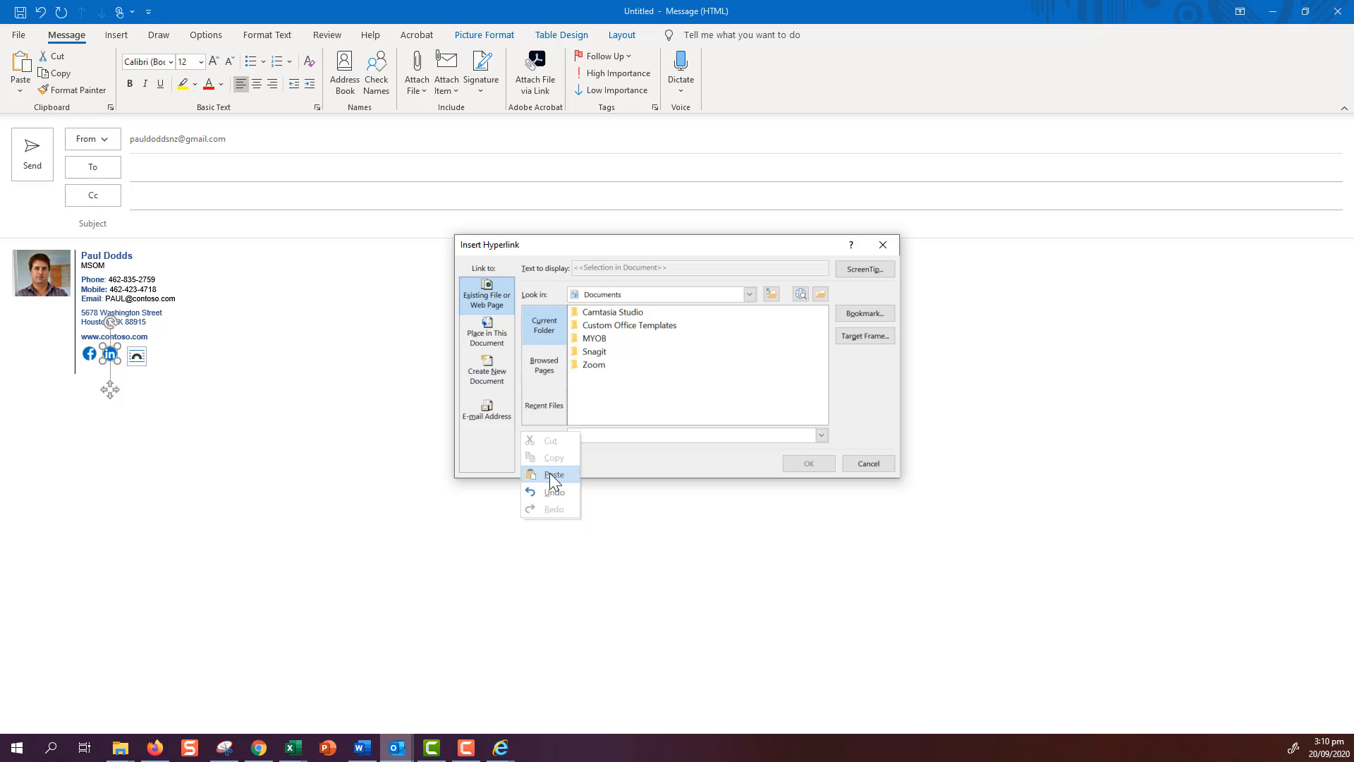
left_click(550, 473)
left_click(808, 464)
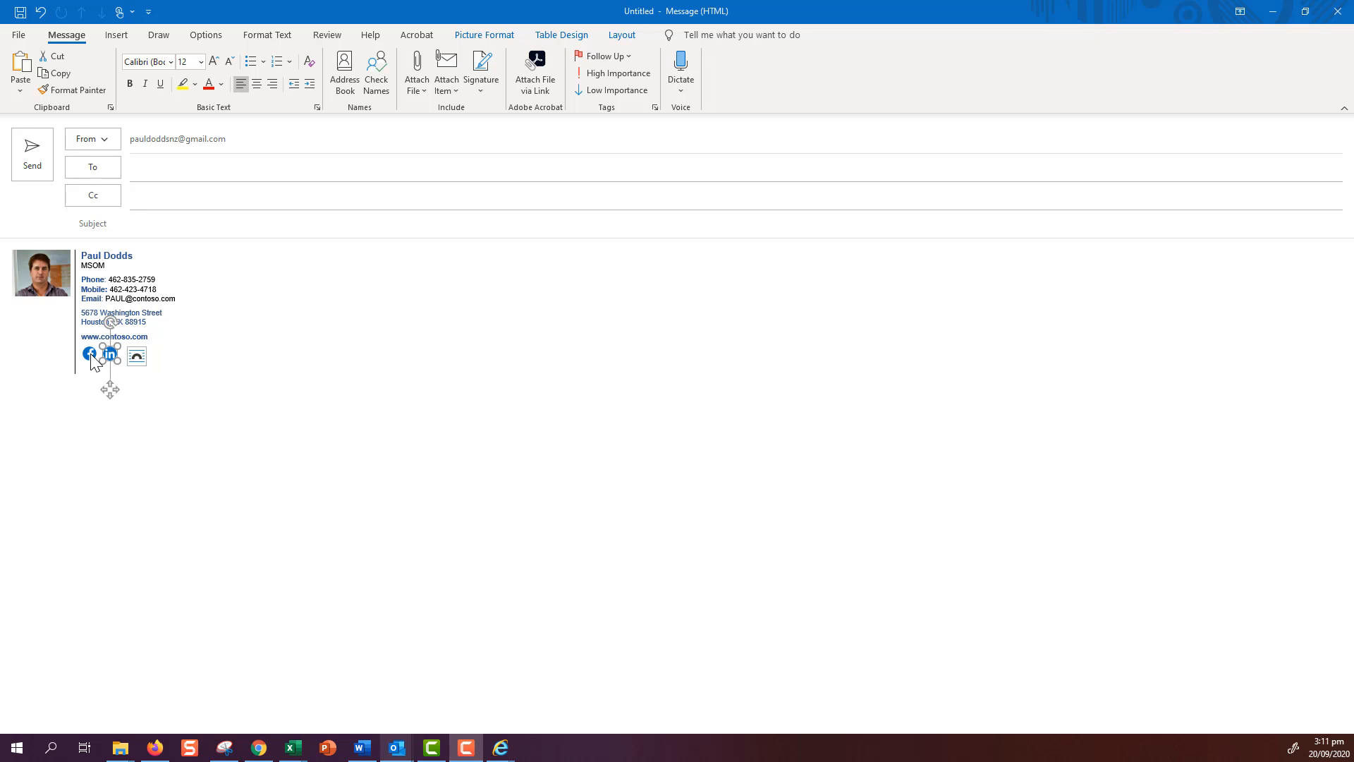
right_click(92, 361)
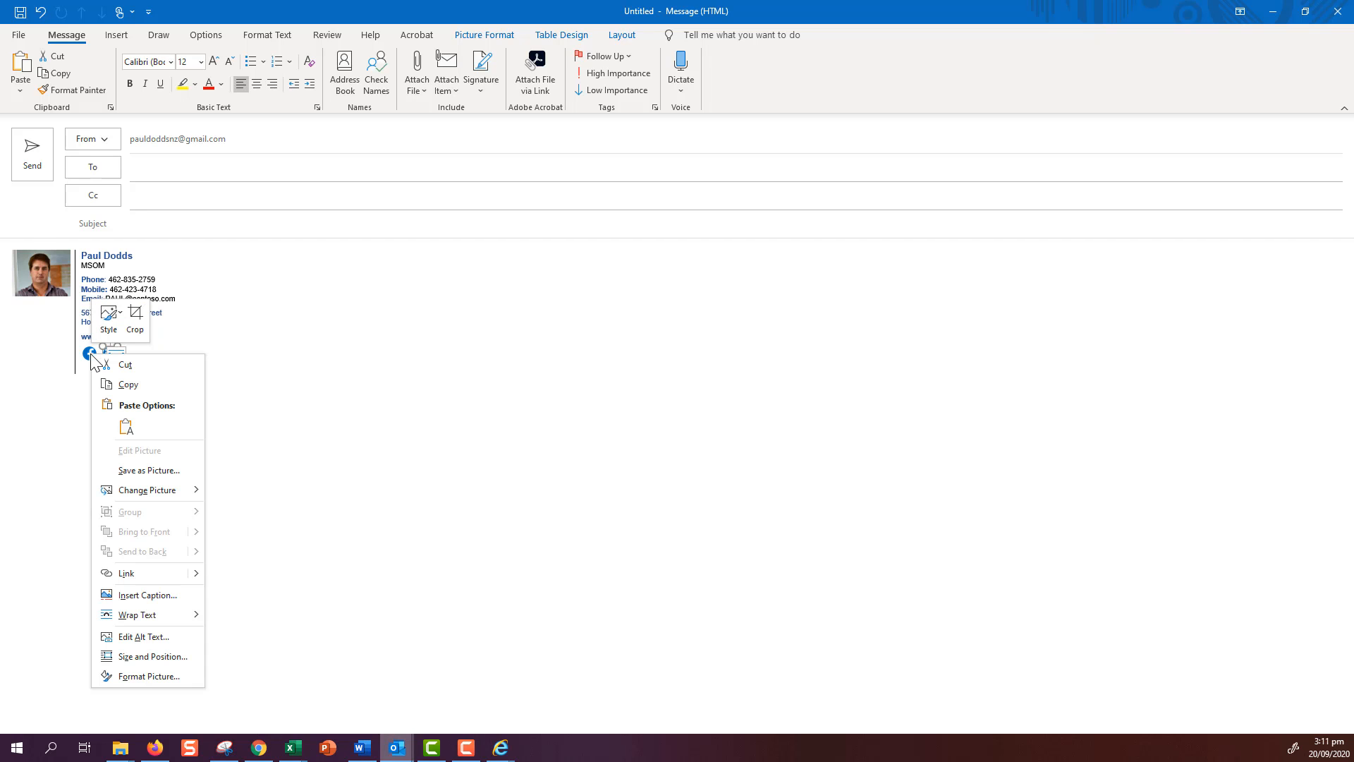
left_click(130, 573)
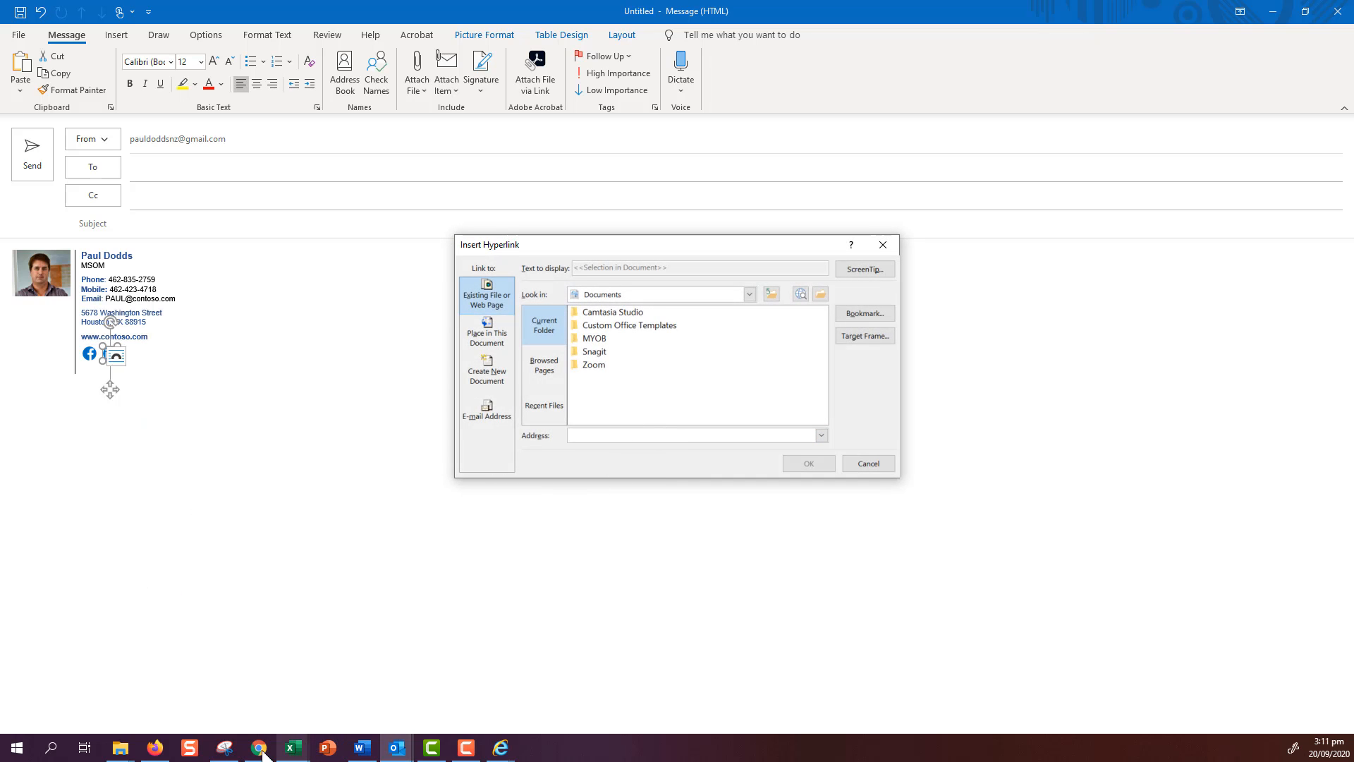
- Copy the Making Sense of Marketing Facebook page address and return to Outlook's link dialog
left_click(153, 750)
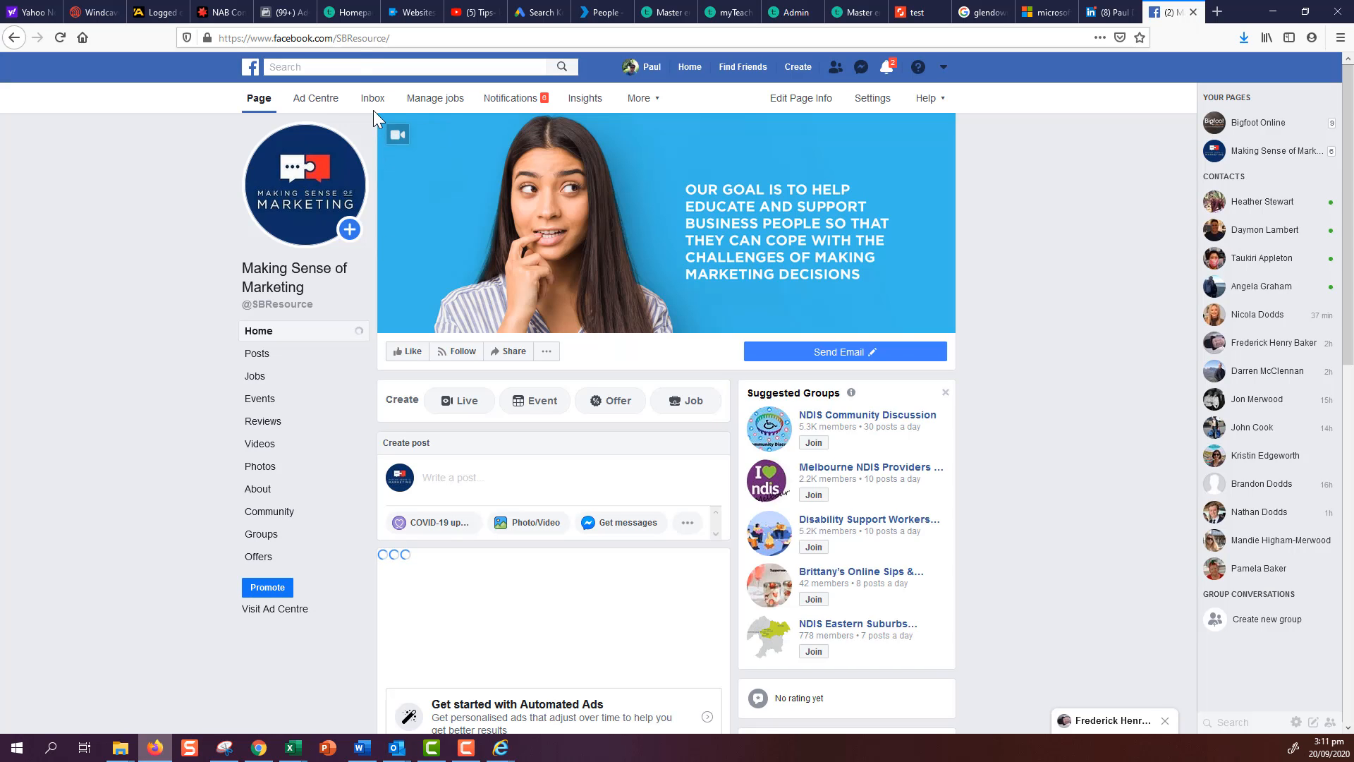
left_click(398, 38)
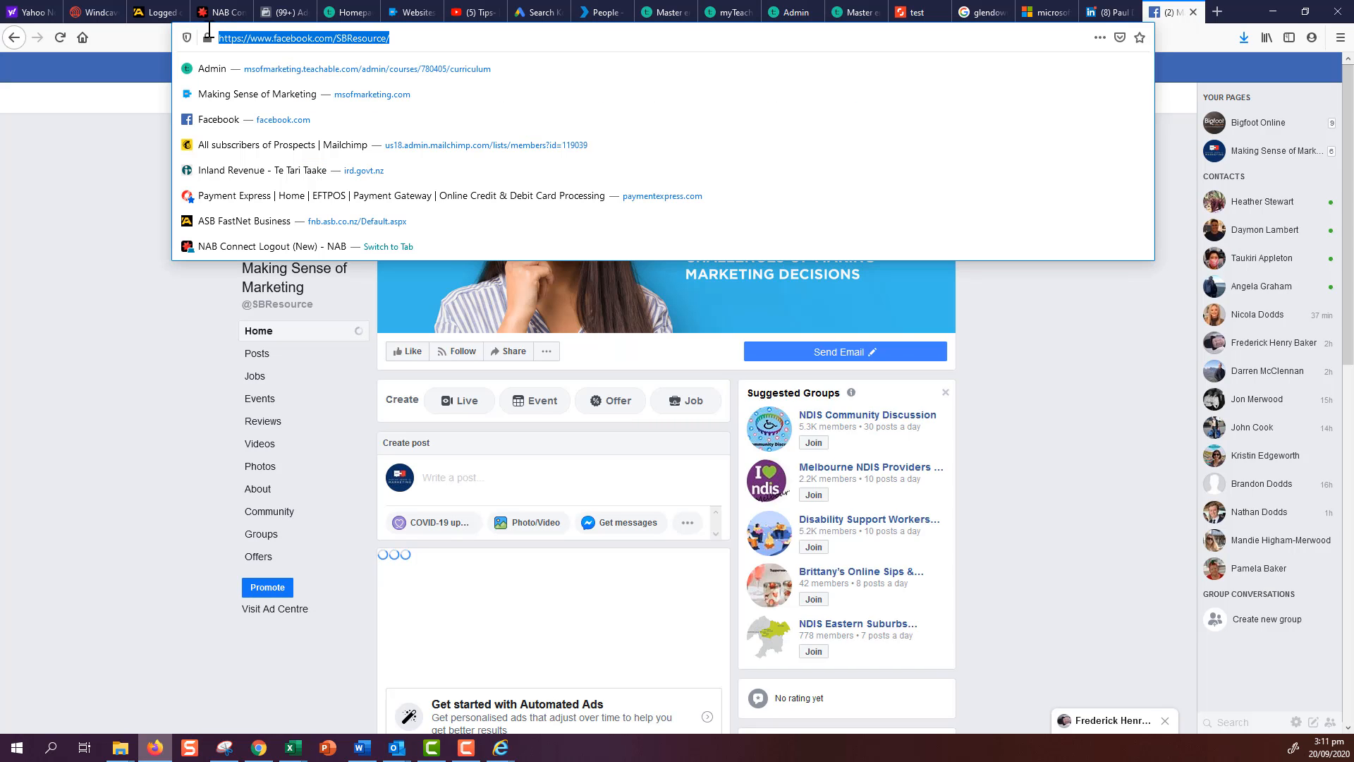
right_click(268, 38)
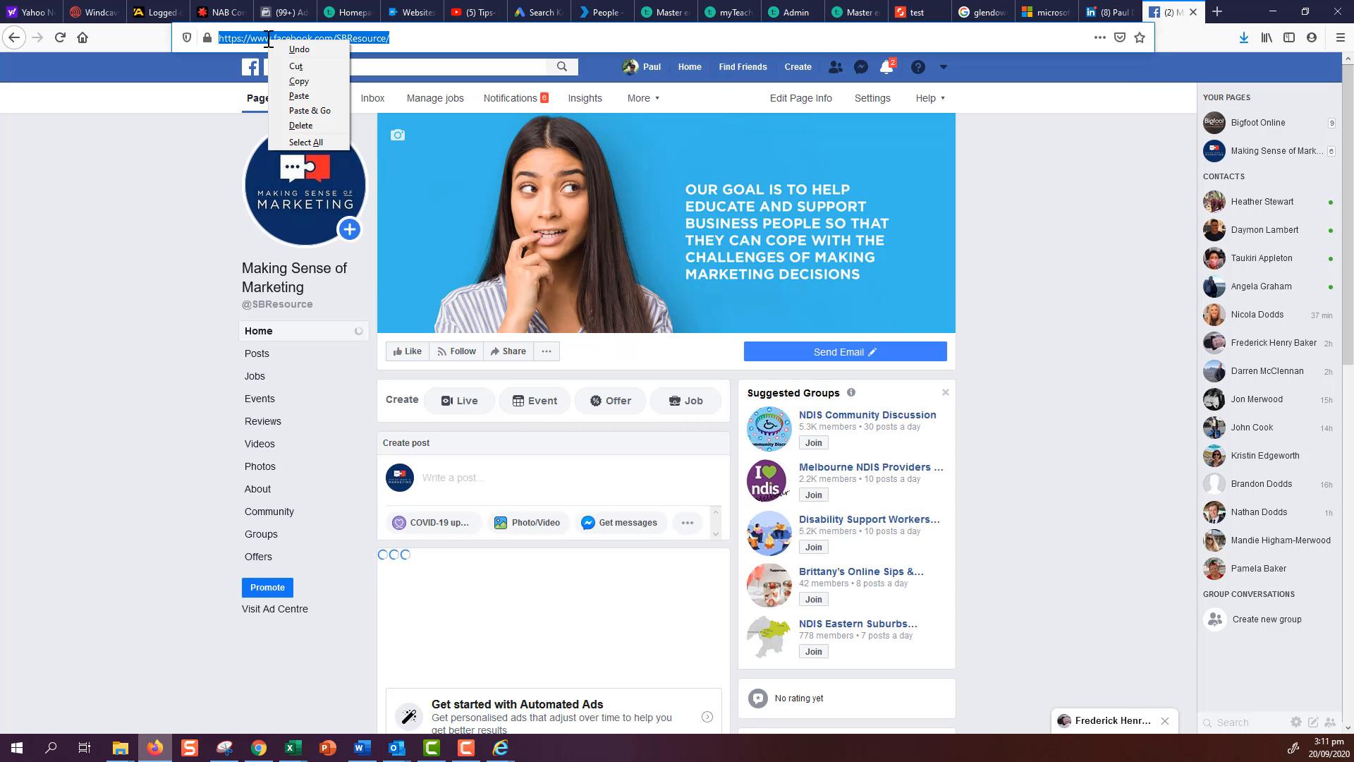
left_click(300, 81)
mouse_move(399, 742)
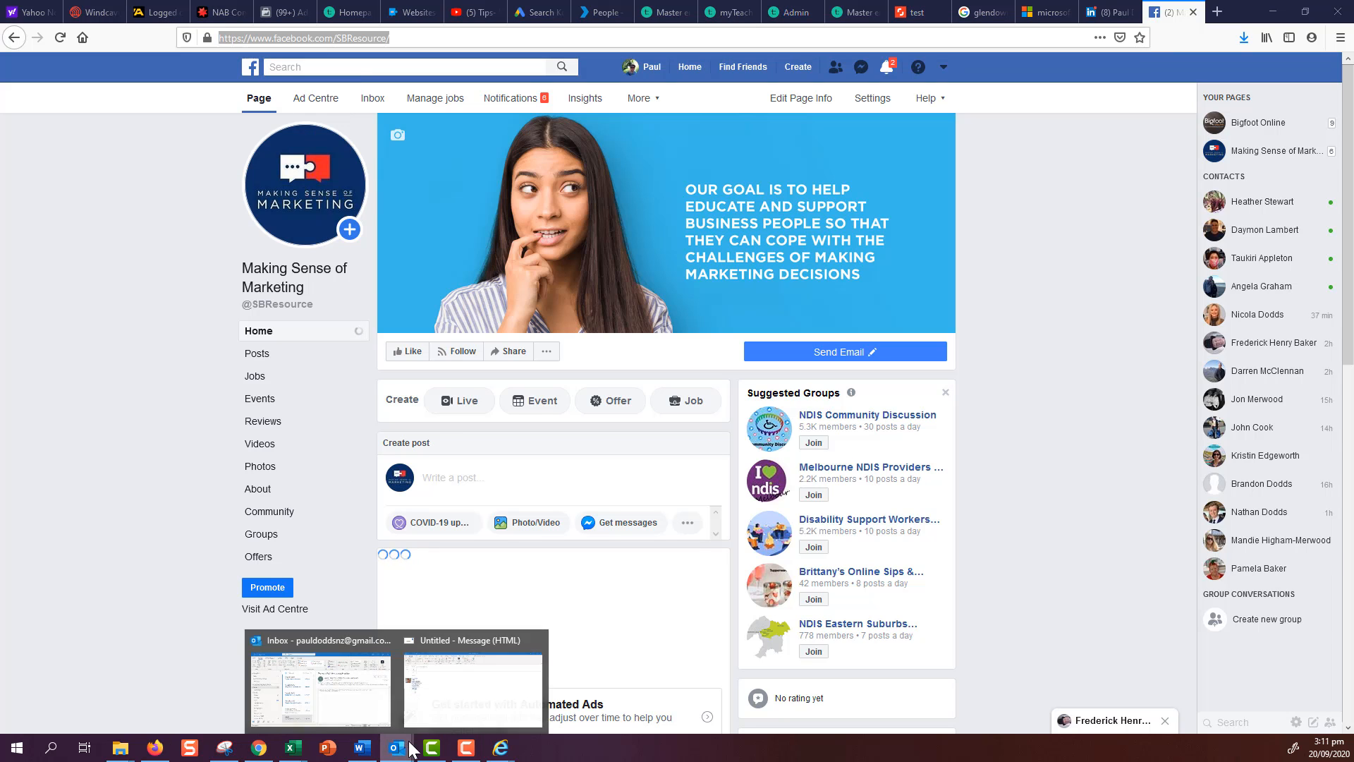
left_click(463, 699)
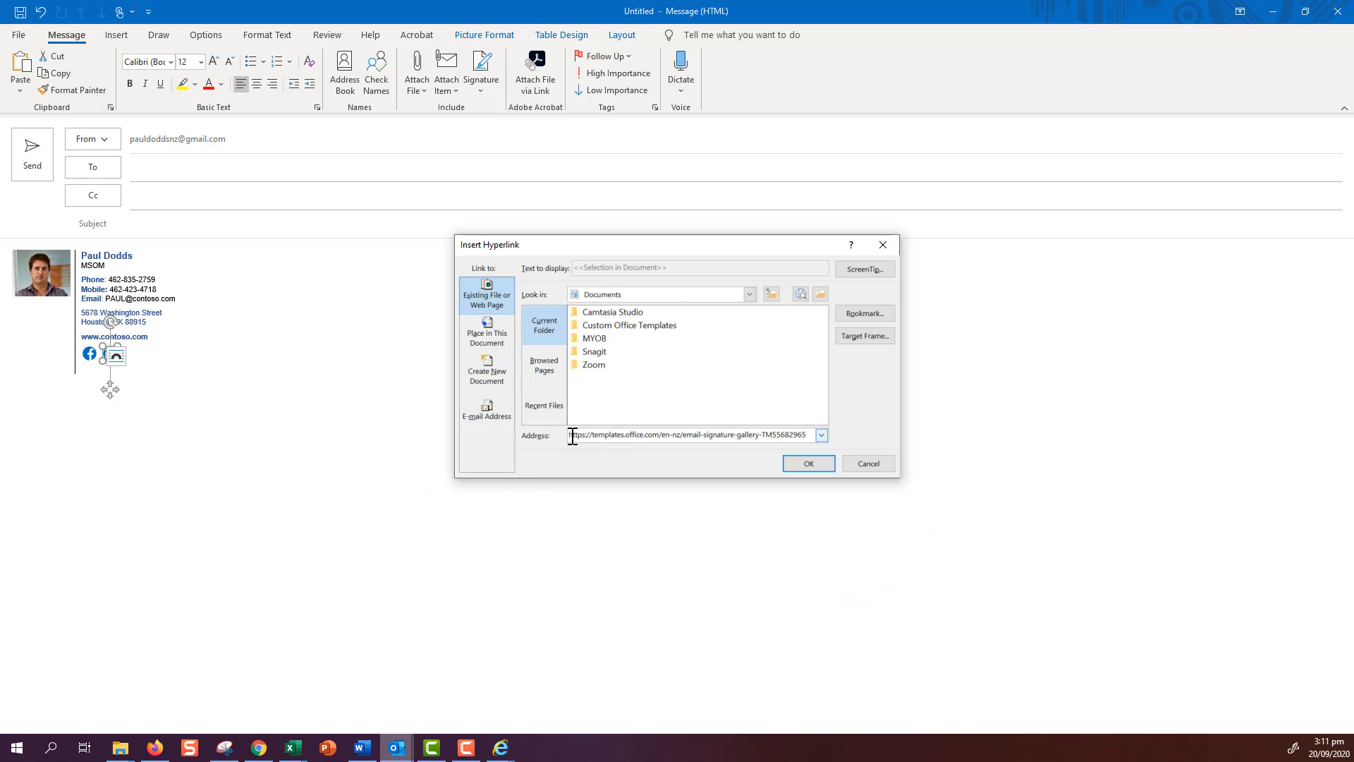
left_click_drag(572, 434, 820, 441)
key("BackSpace")
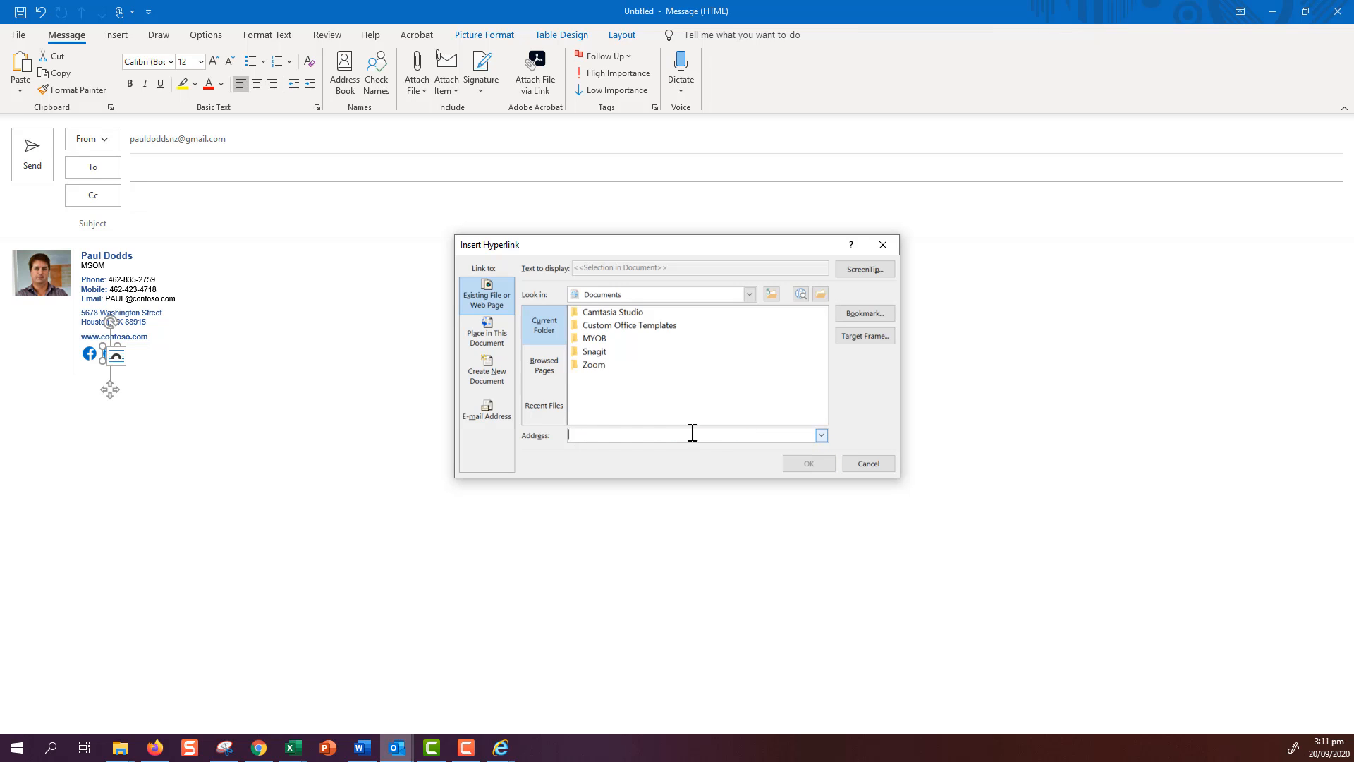
right_click(583, 434)
left_click(554, 478)
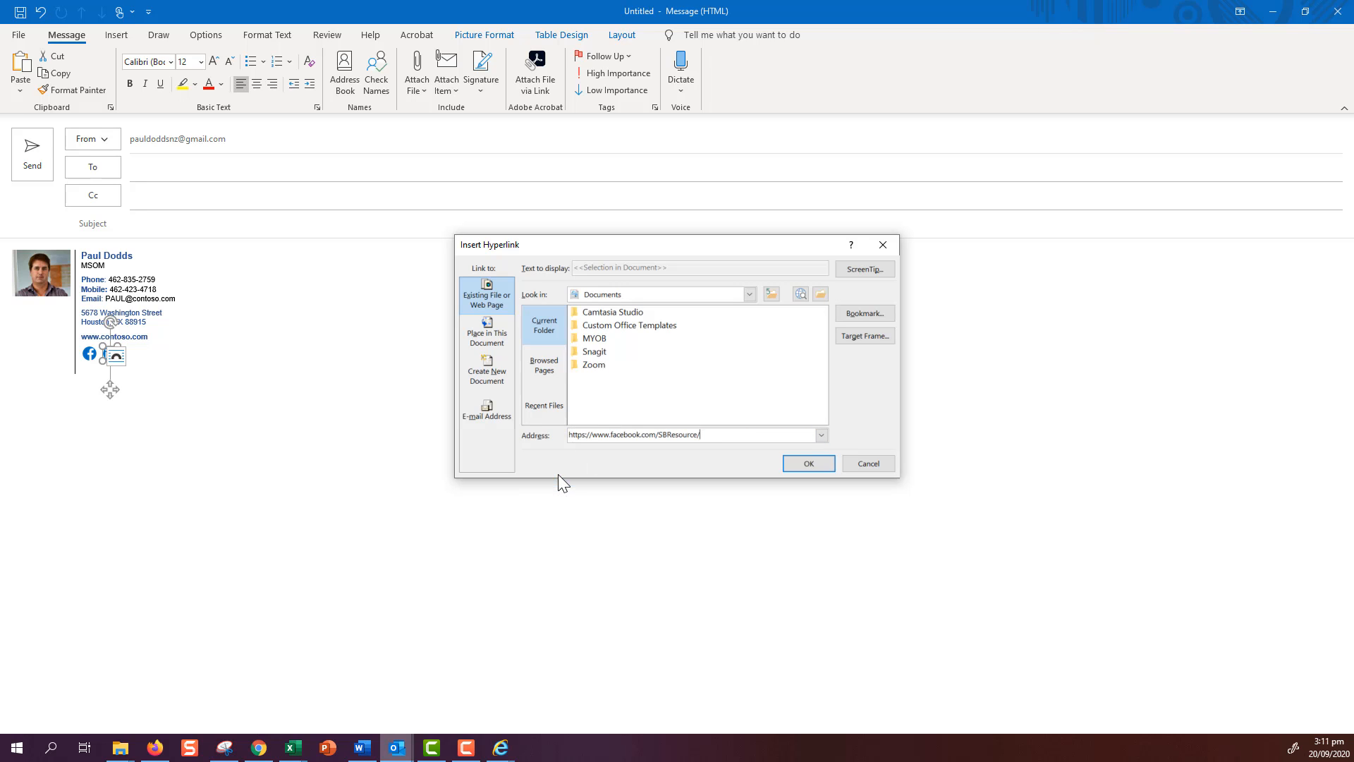
left_click(792, 463)
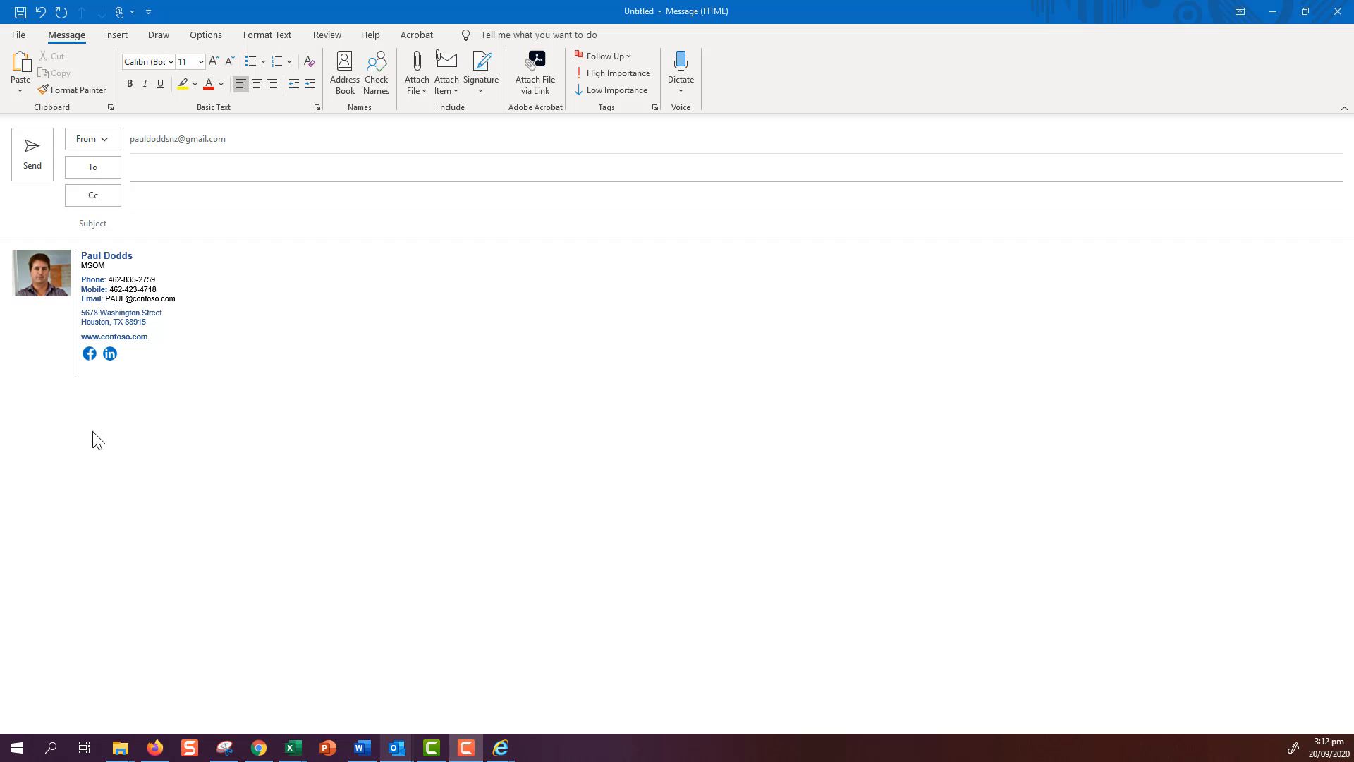
- Verify the Facebook icon opens the SBResource page, then close the tab and return to Outlook
left_click(90, 355, "ctrl")
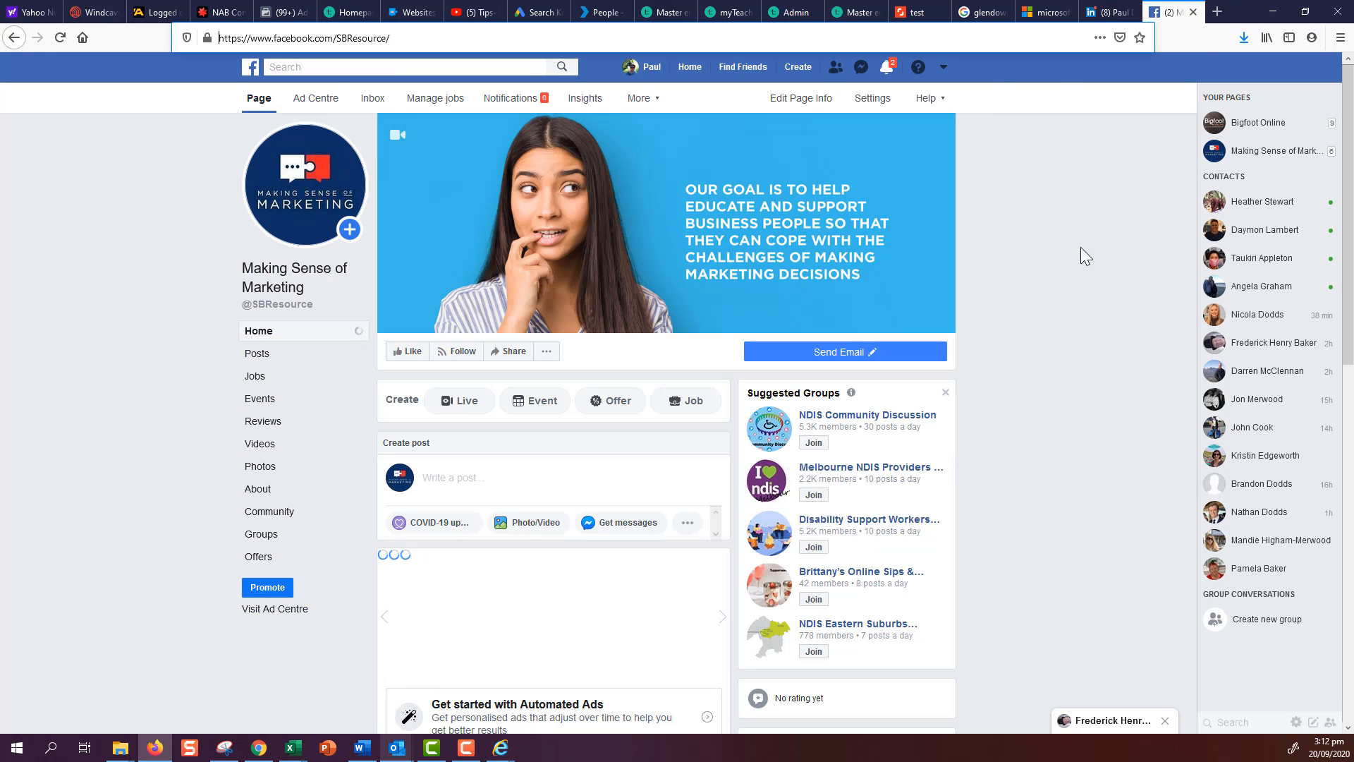
key("ctrl+w")
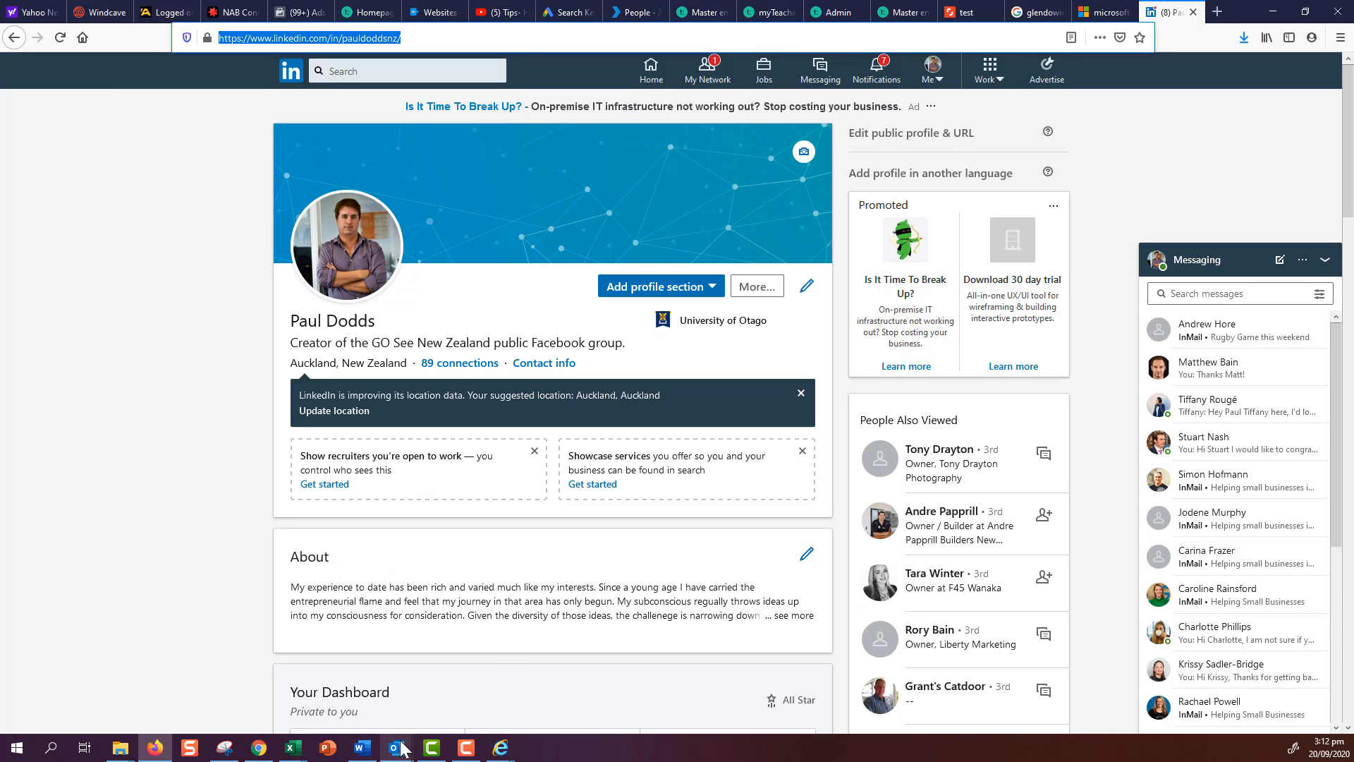
mouse_move(397, 746)
left_click(437, 718)
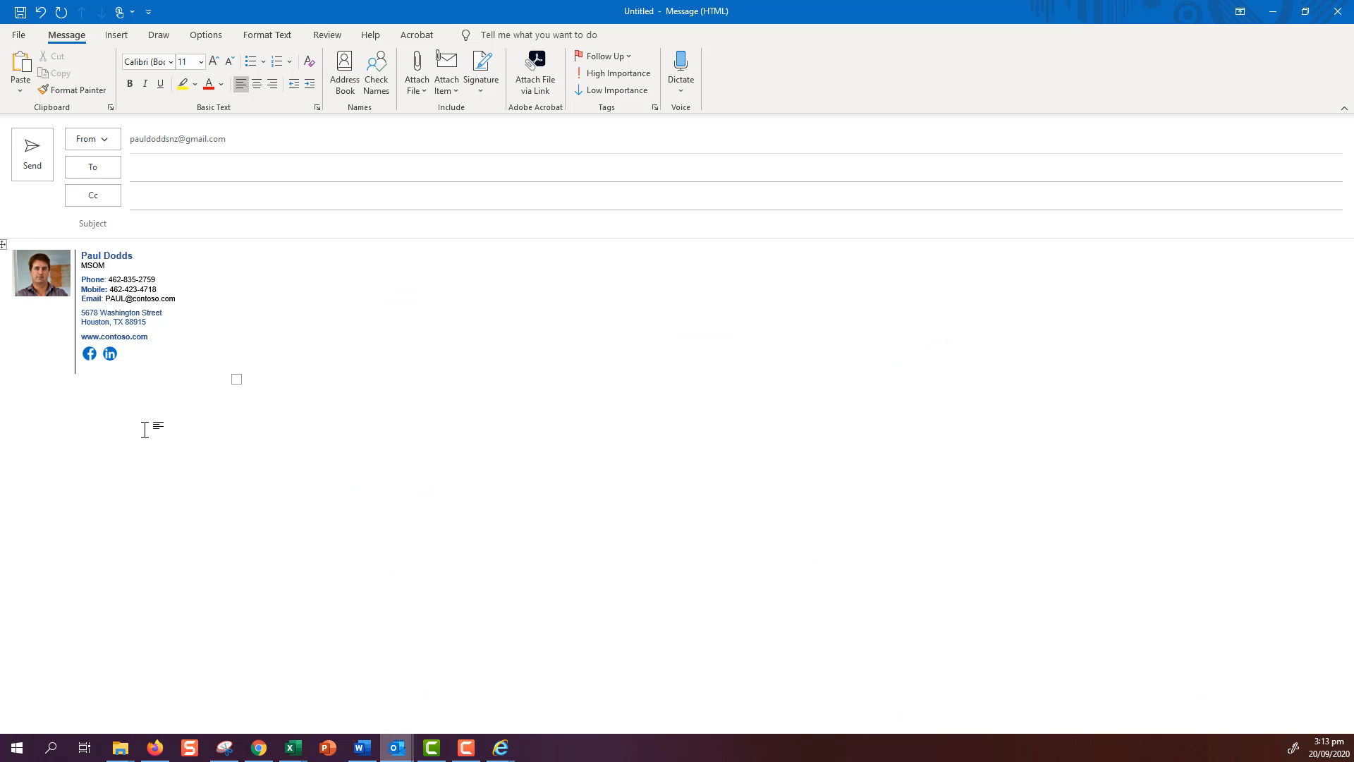
- Ctrl+click the signature's LinkedIn icon to confirm it opens the LinkedIn profile
left_click(110, 353, "ctrl")
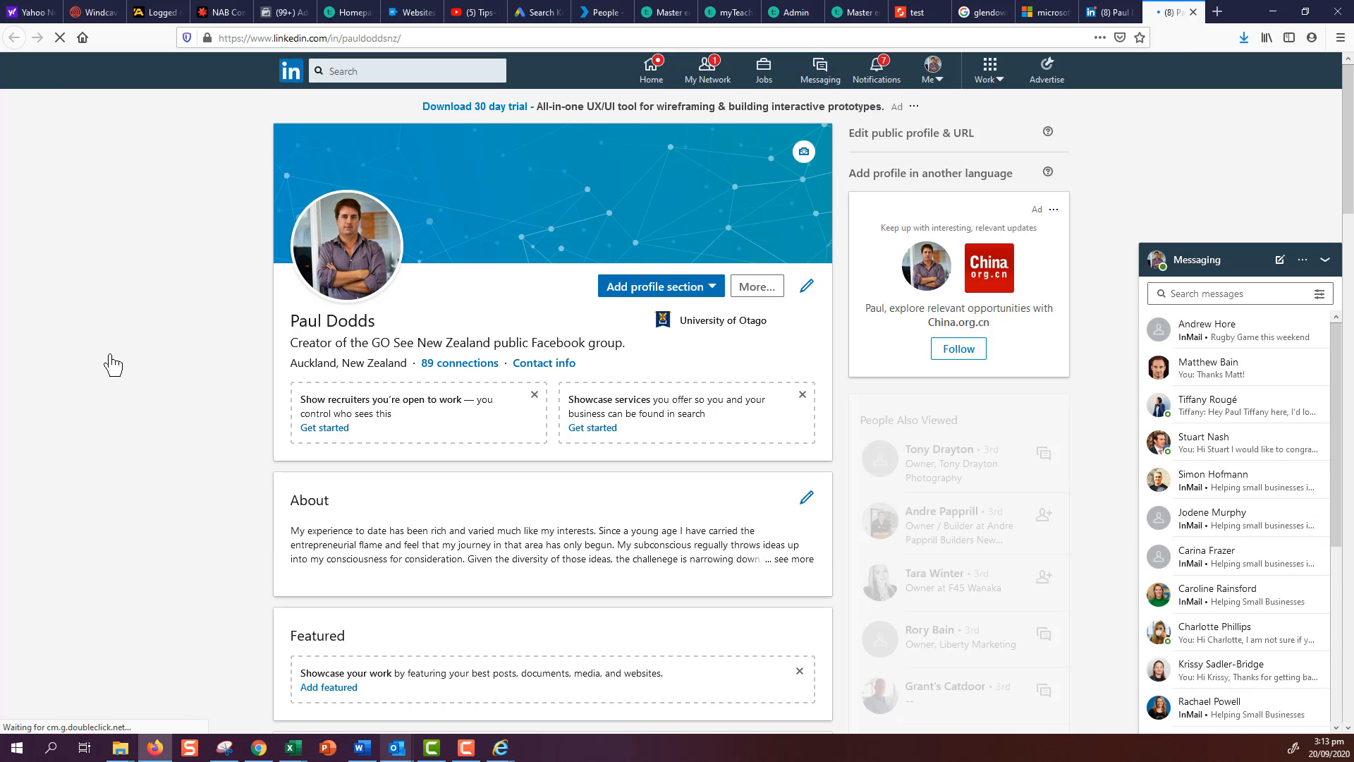
- Close the LinkedIn profile tab and return to the Outlook draft
left_click(1194, 13)
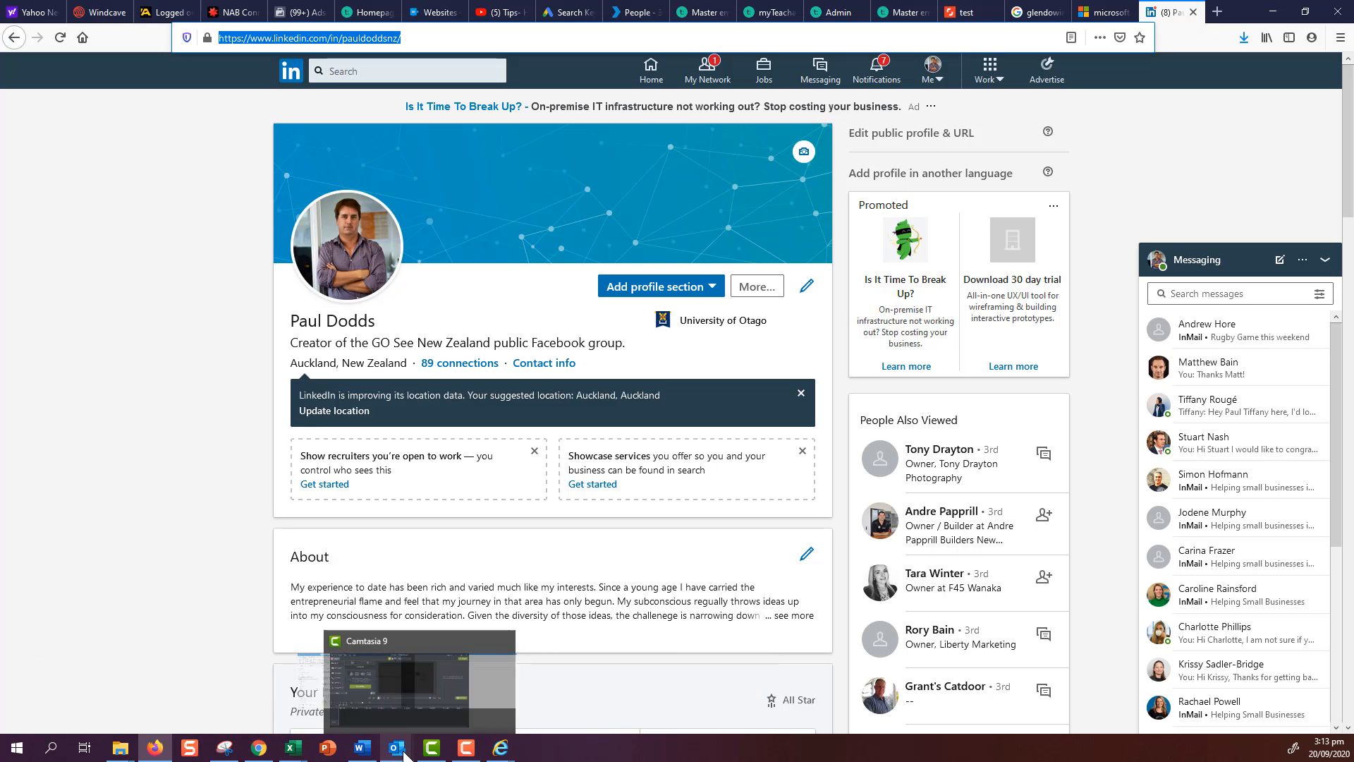
left_click(432, 696)
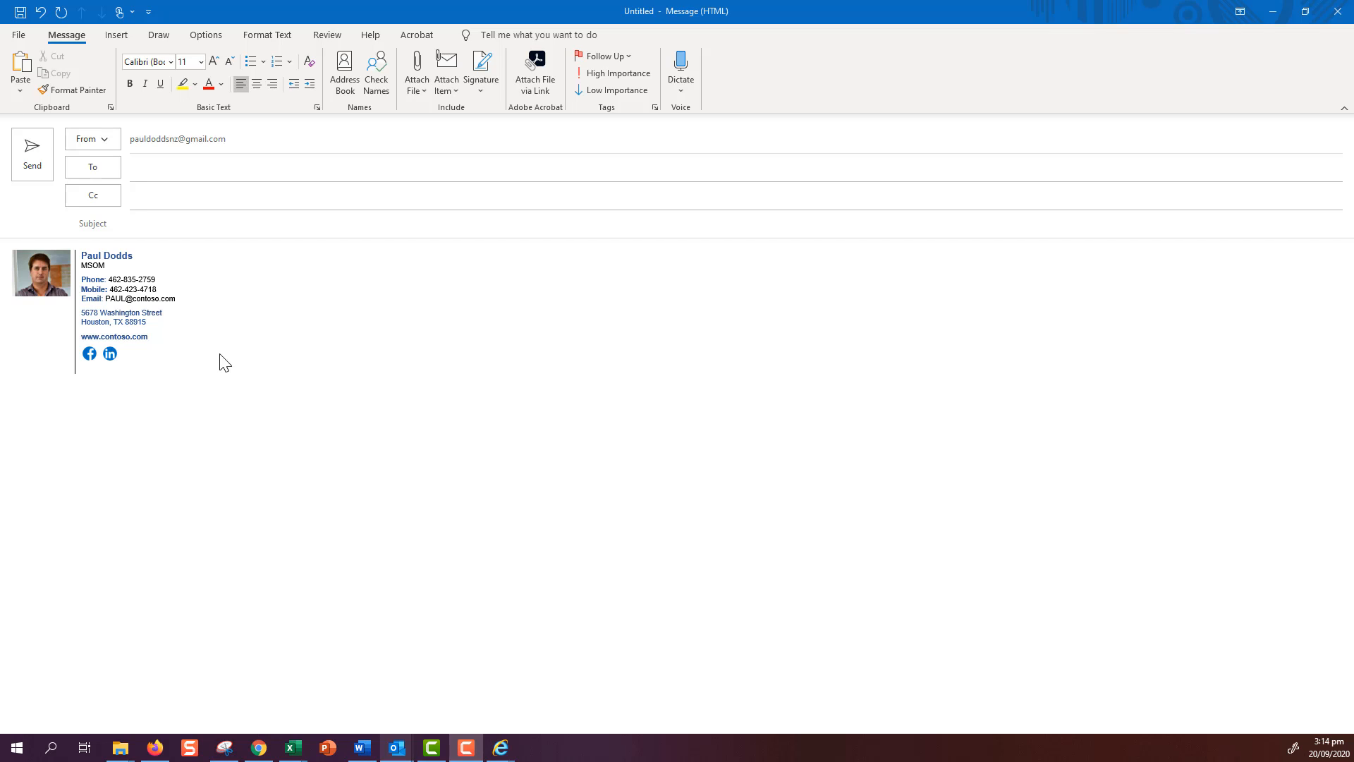
- Copy the whole signature table, then bring the main Outlook mail window forward
left_click(111, 324)
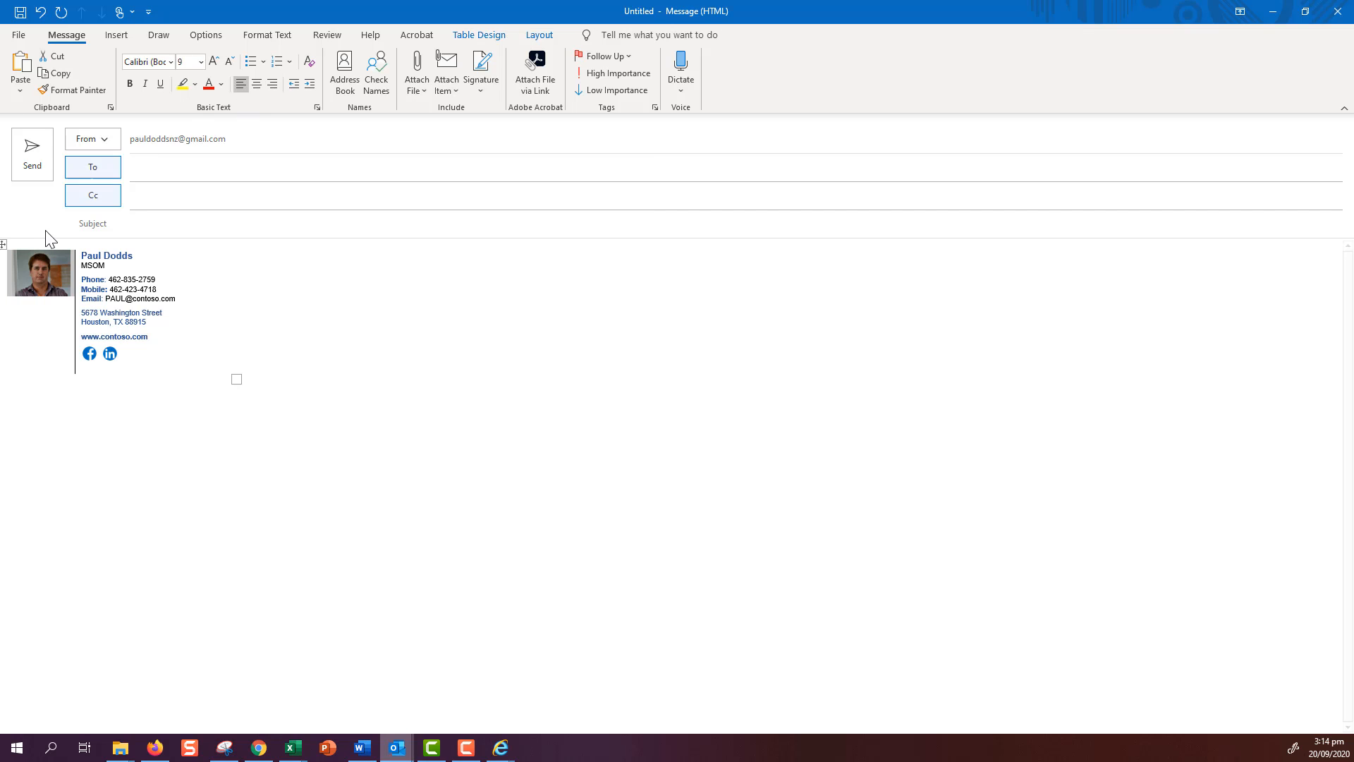
left_click(4, 242)
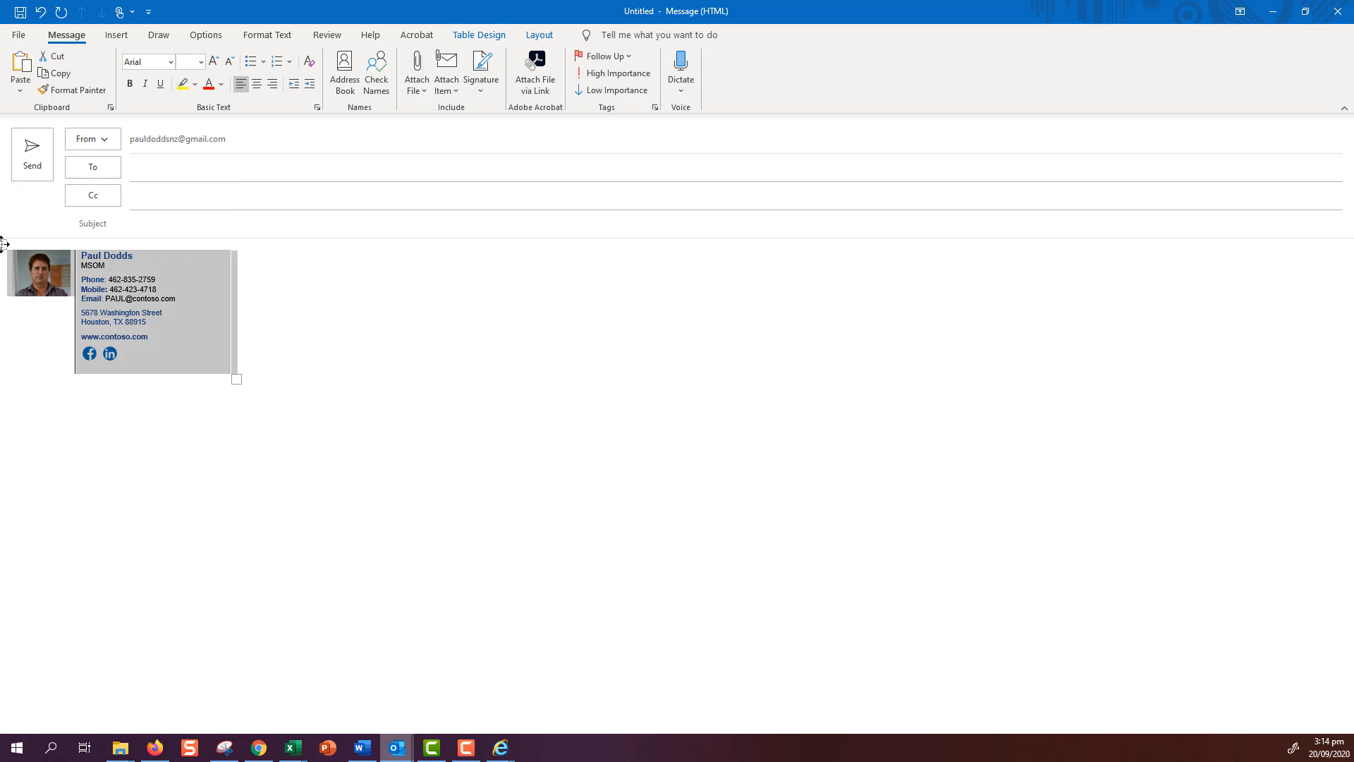
right_click(4, 245)
left_click(27, 274)
left_click_drag(0, 141, 716, 80)
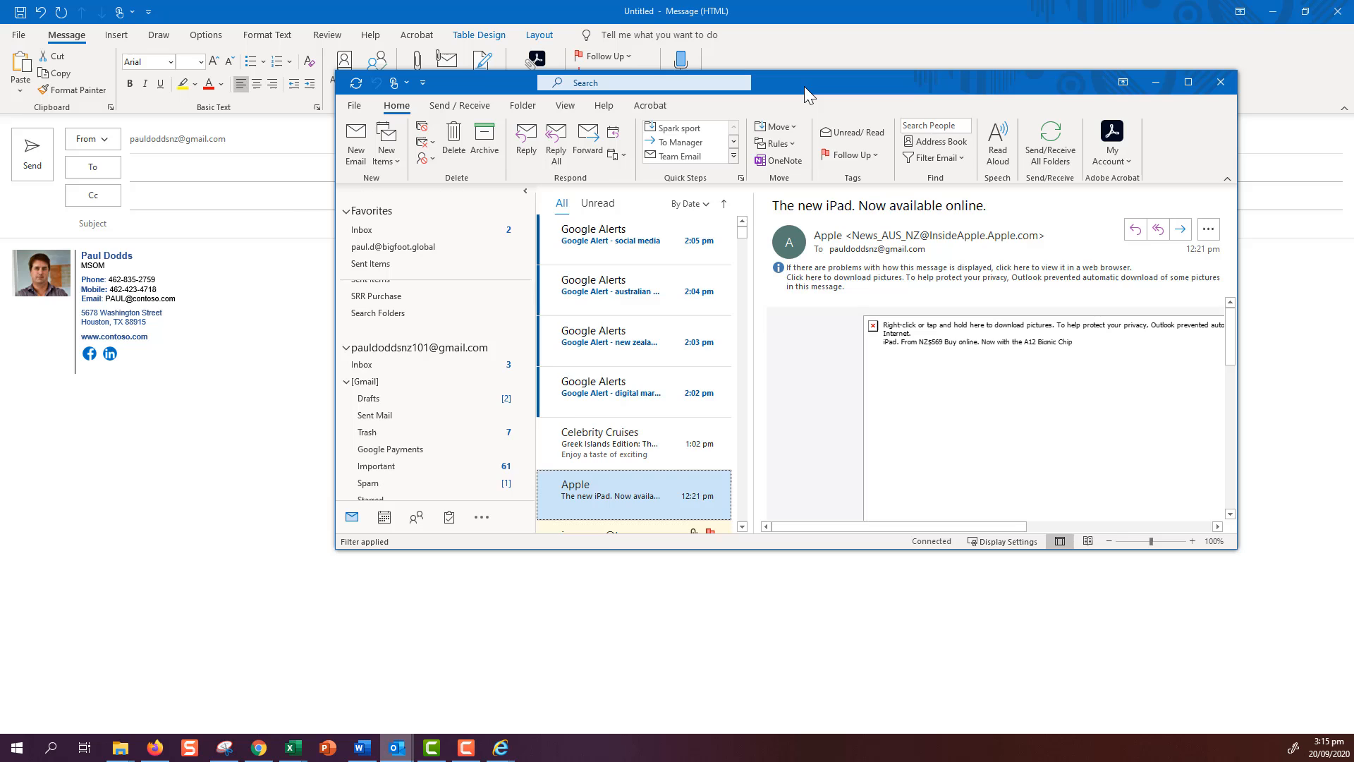
- In File > Options > Mail > Signatures, add a new signature named GMAIL
left_click(355, 105)
left_click(362, 383)
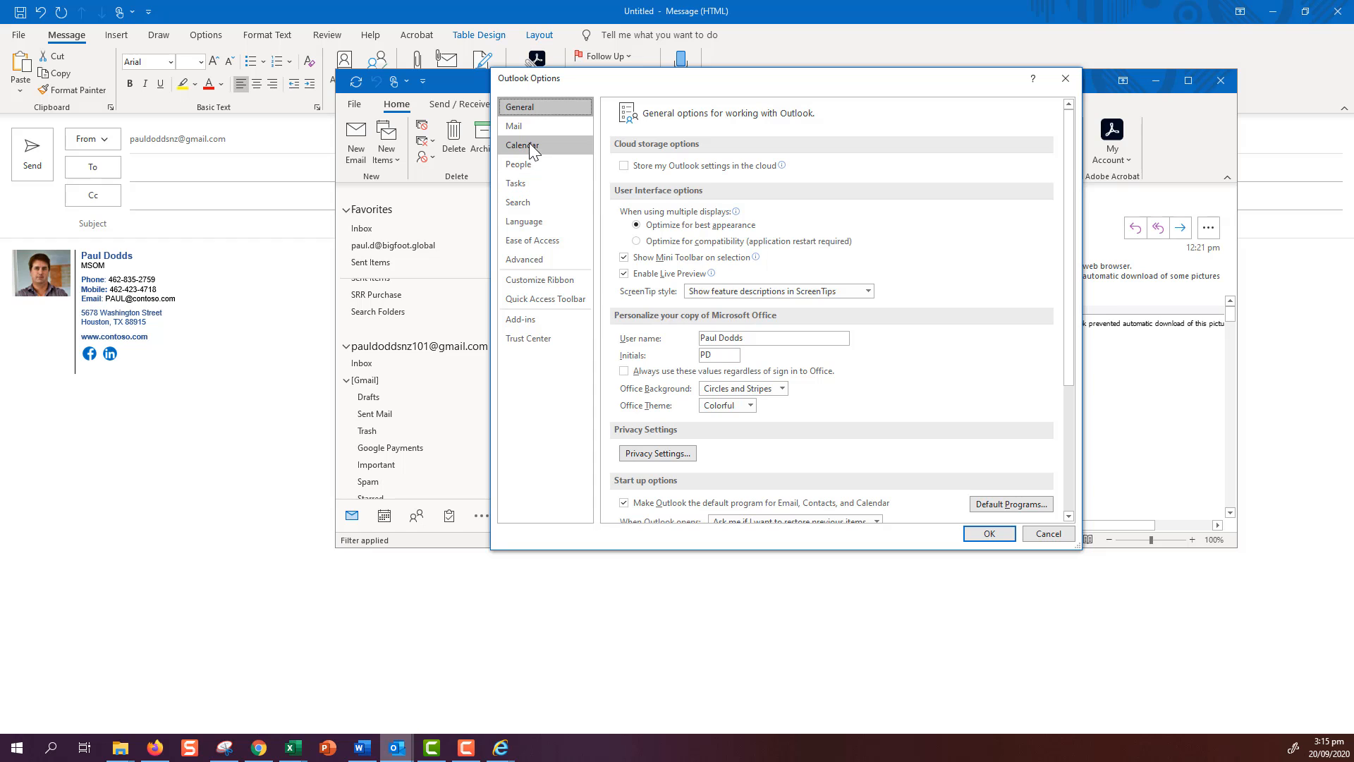
left_click(524, 129)
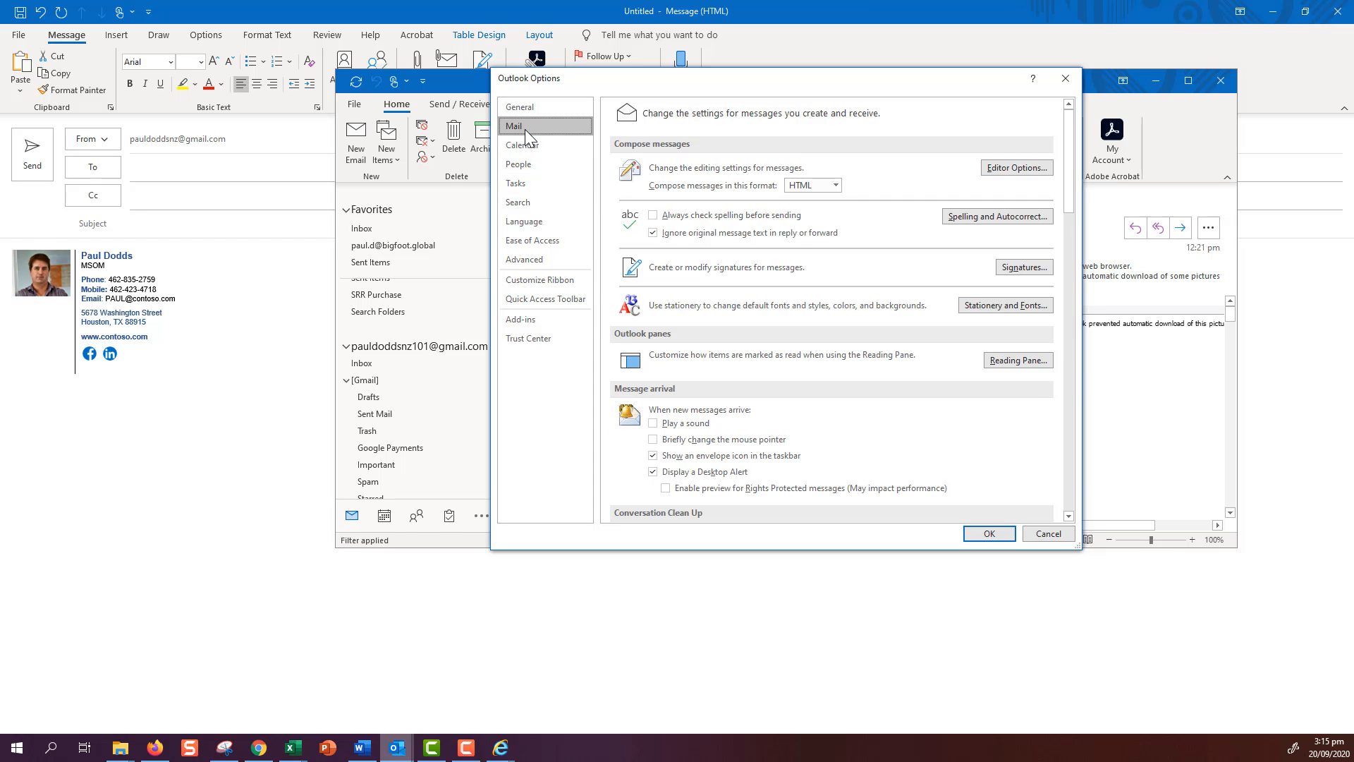
left_click(1020, 272)
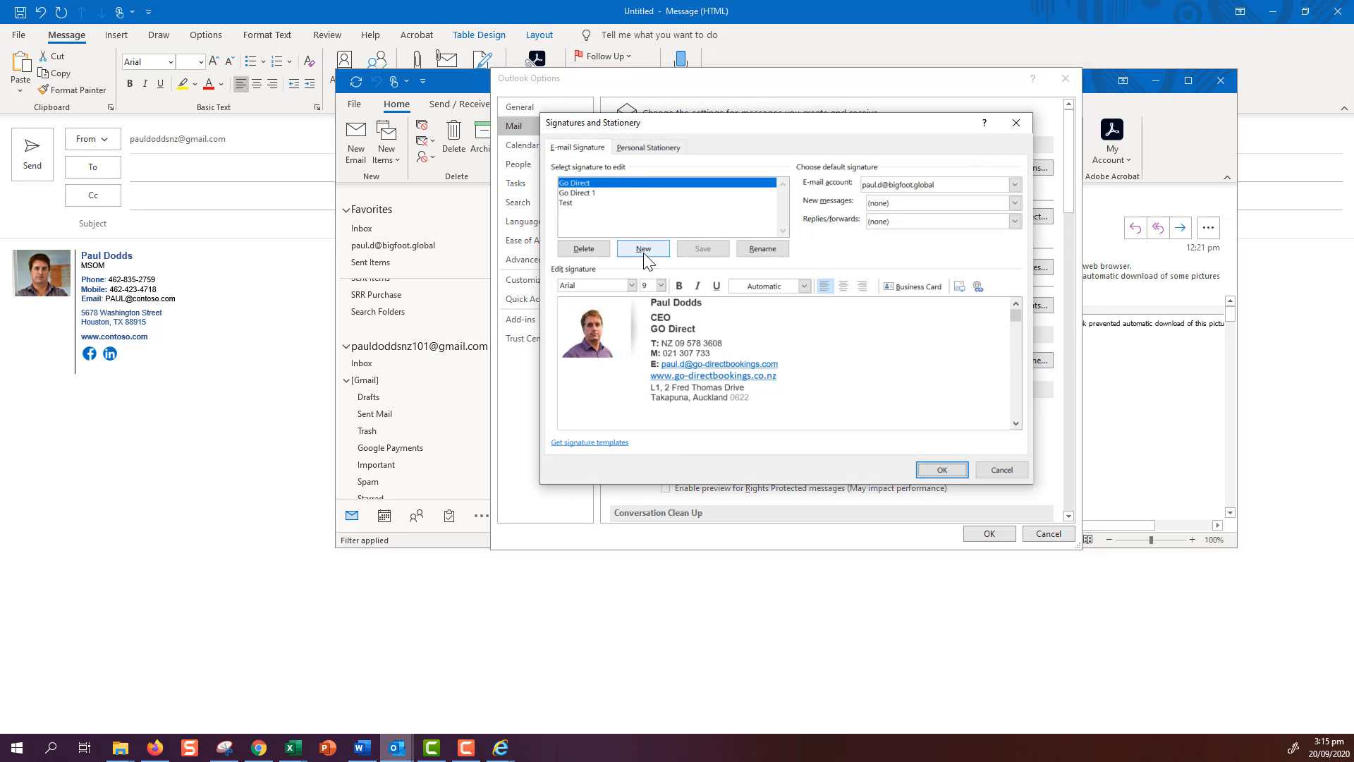
left_click(642, 250)
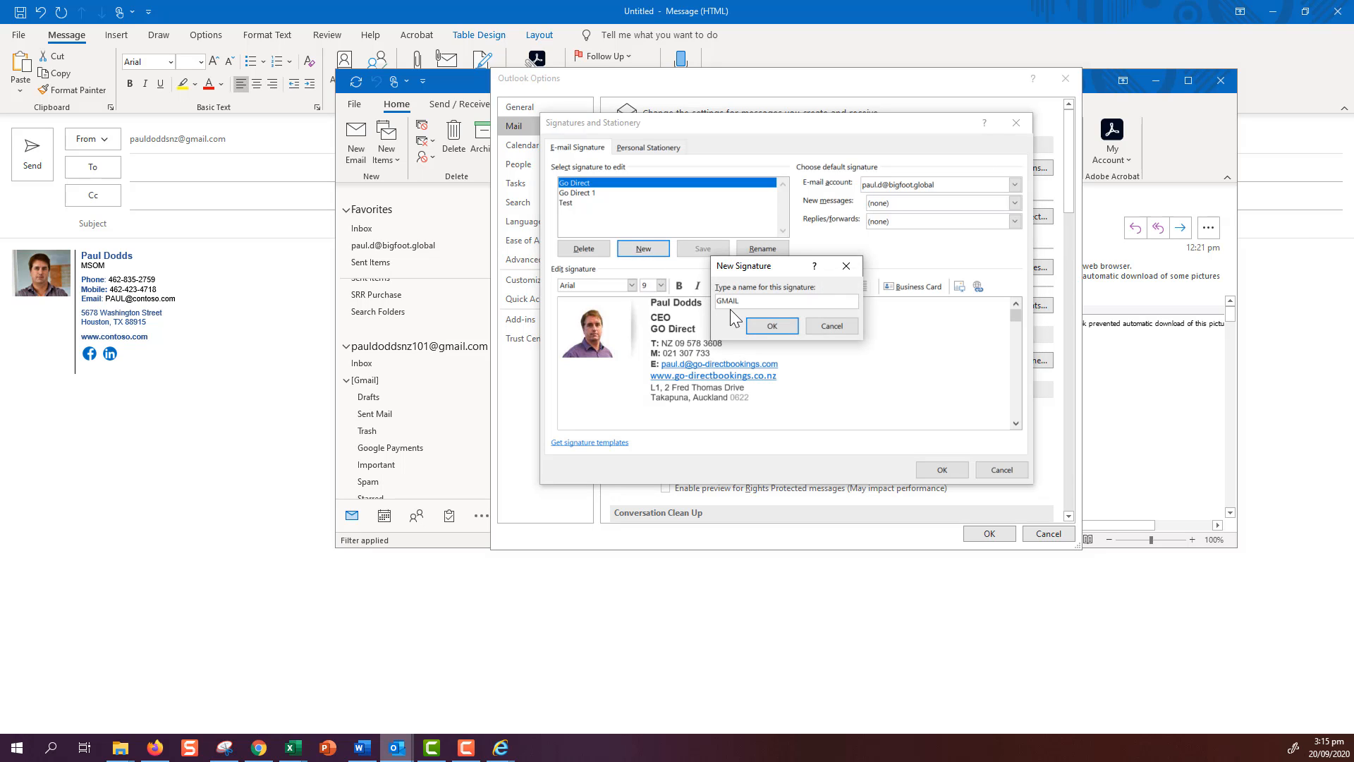
left_click(792, 323)
- Paste the copied signature into the GMAIL editor and select the Gmail account
right_click(597, 307)
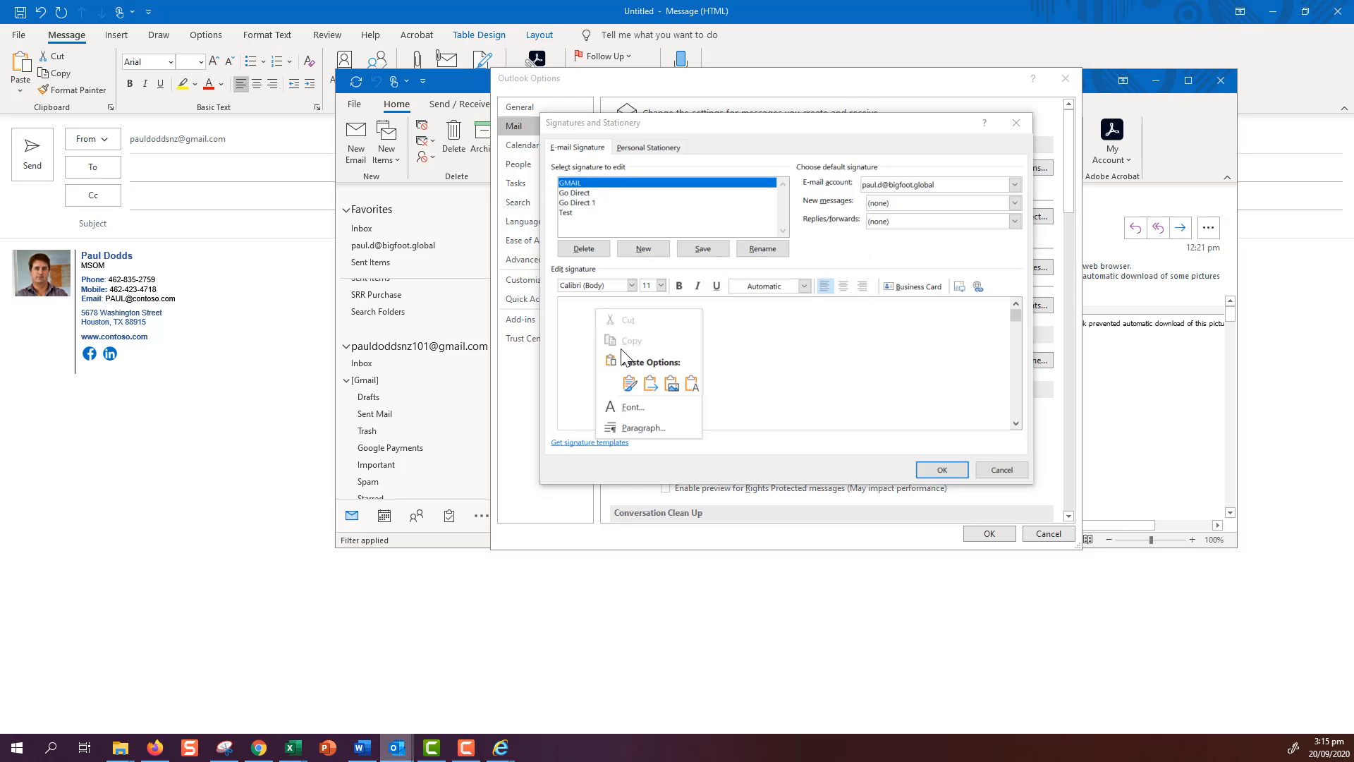
left_click(625, 382)
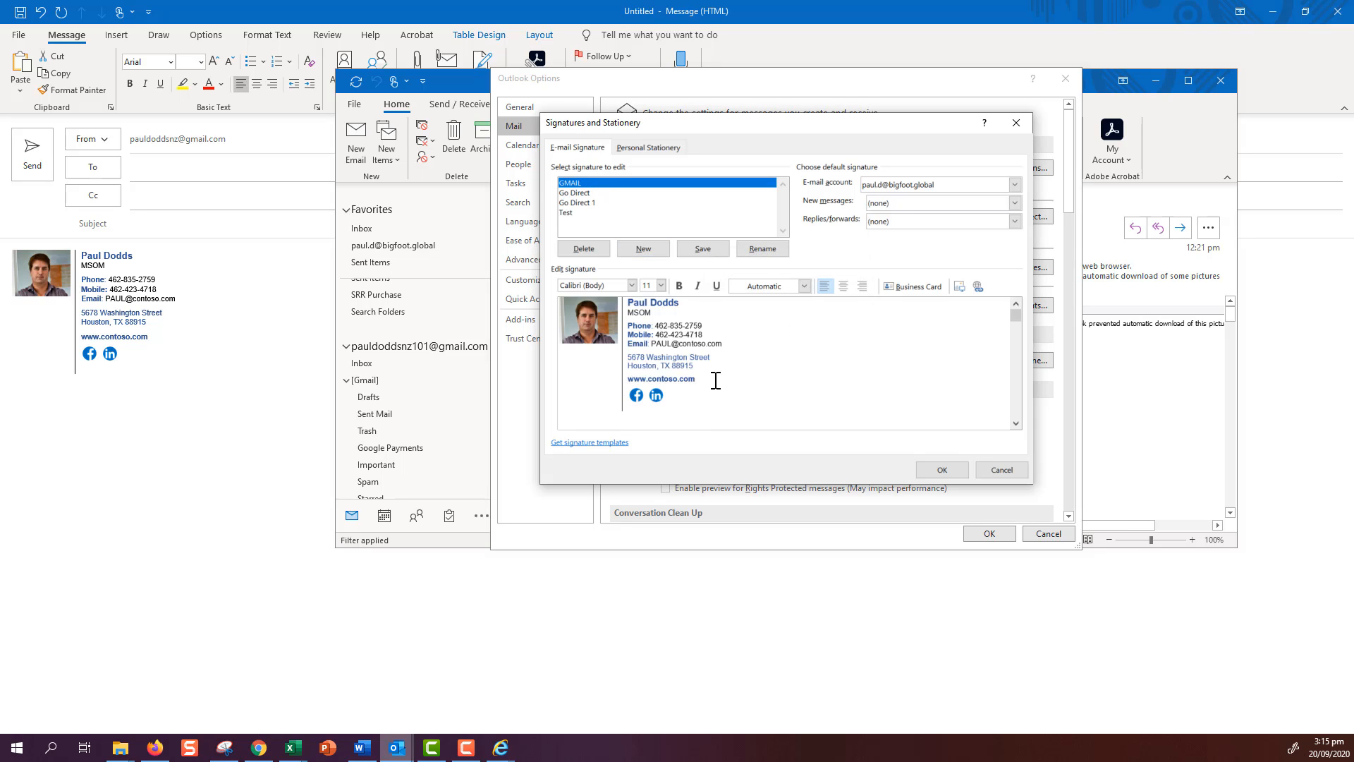
left_click(1016, 186)
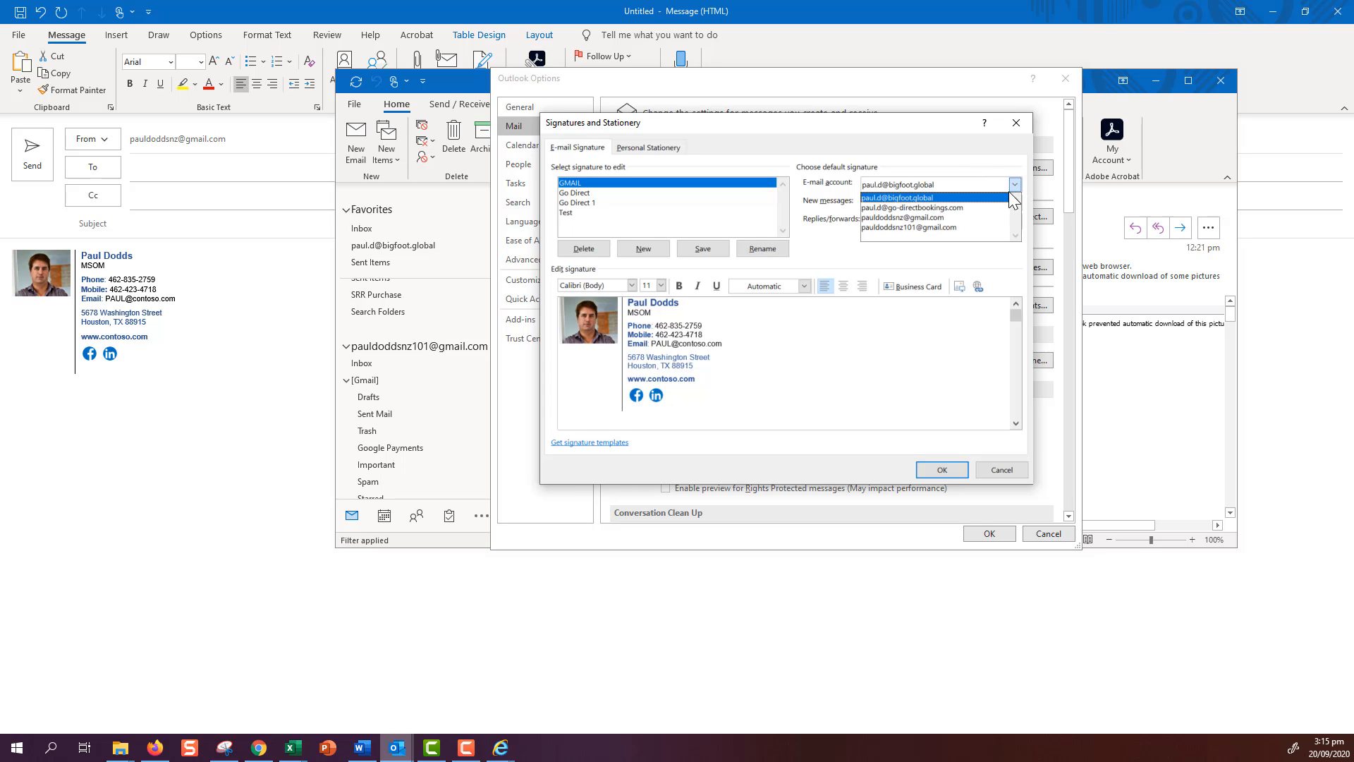
left_click(995, 218)
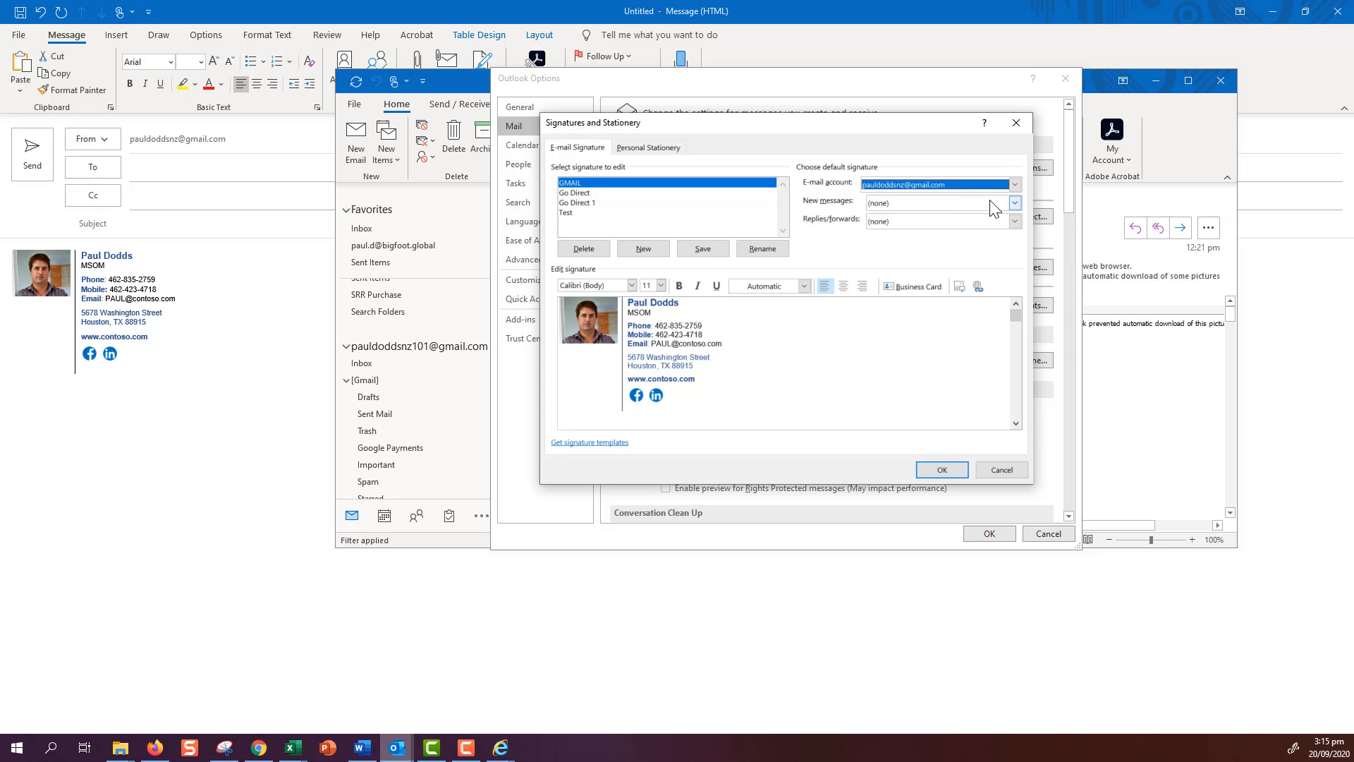
- Set GMAIL for new messages and replies/forwards, then save and close Options
left_click(1016, 202)
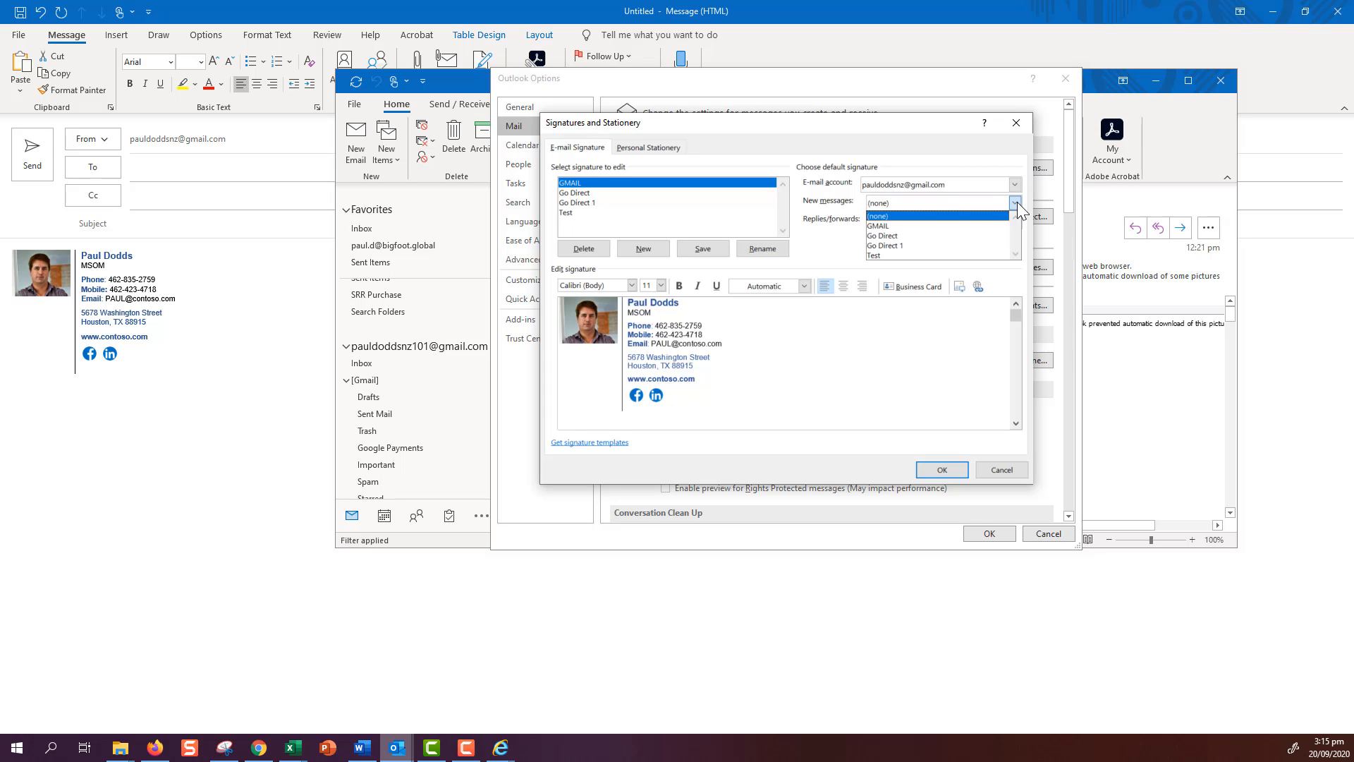
left_click(989, 226)
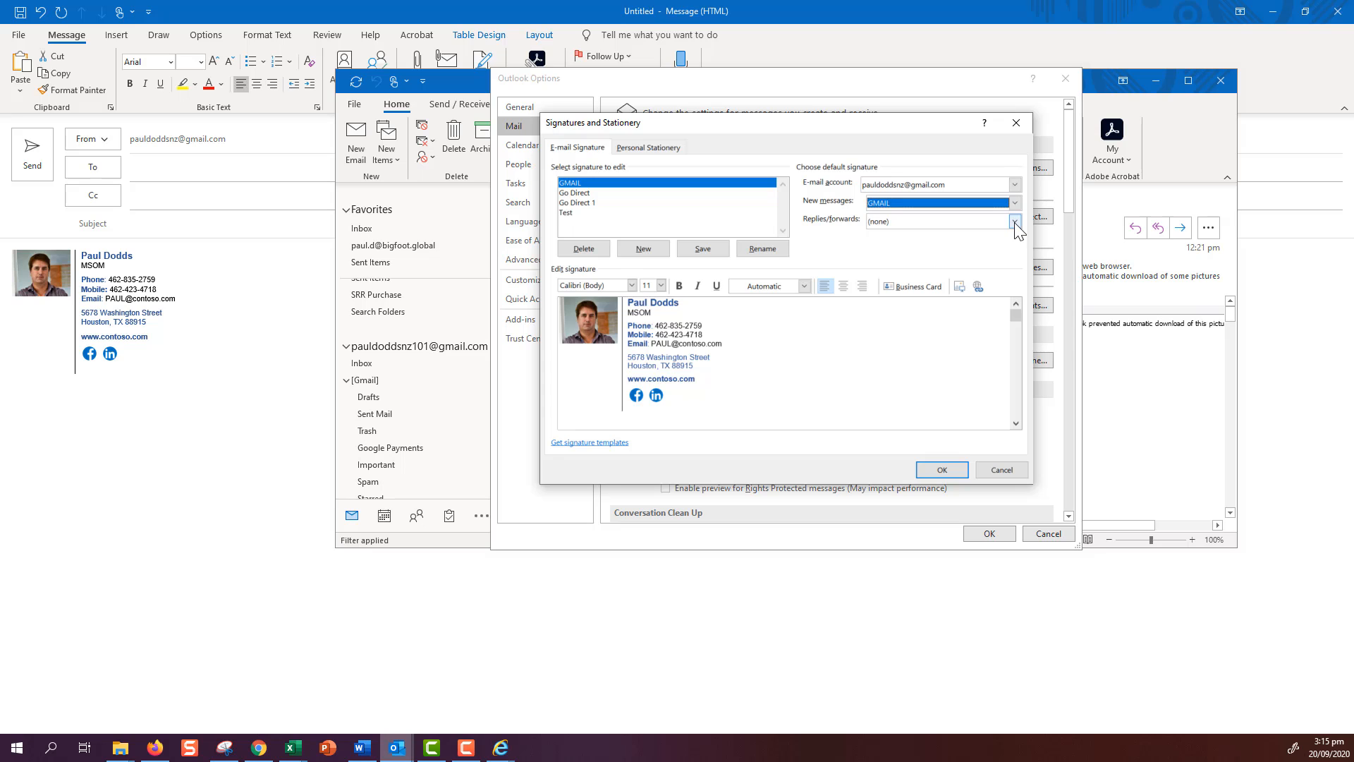
left_click(1016, 223)
left_click(1006, 248)
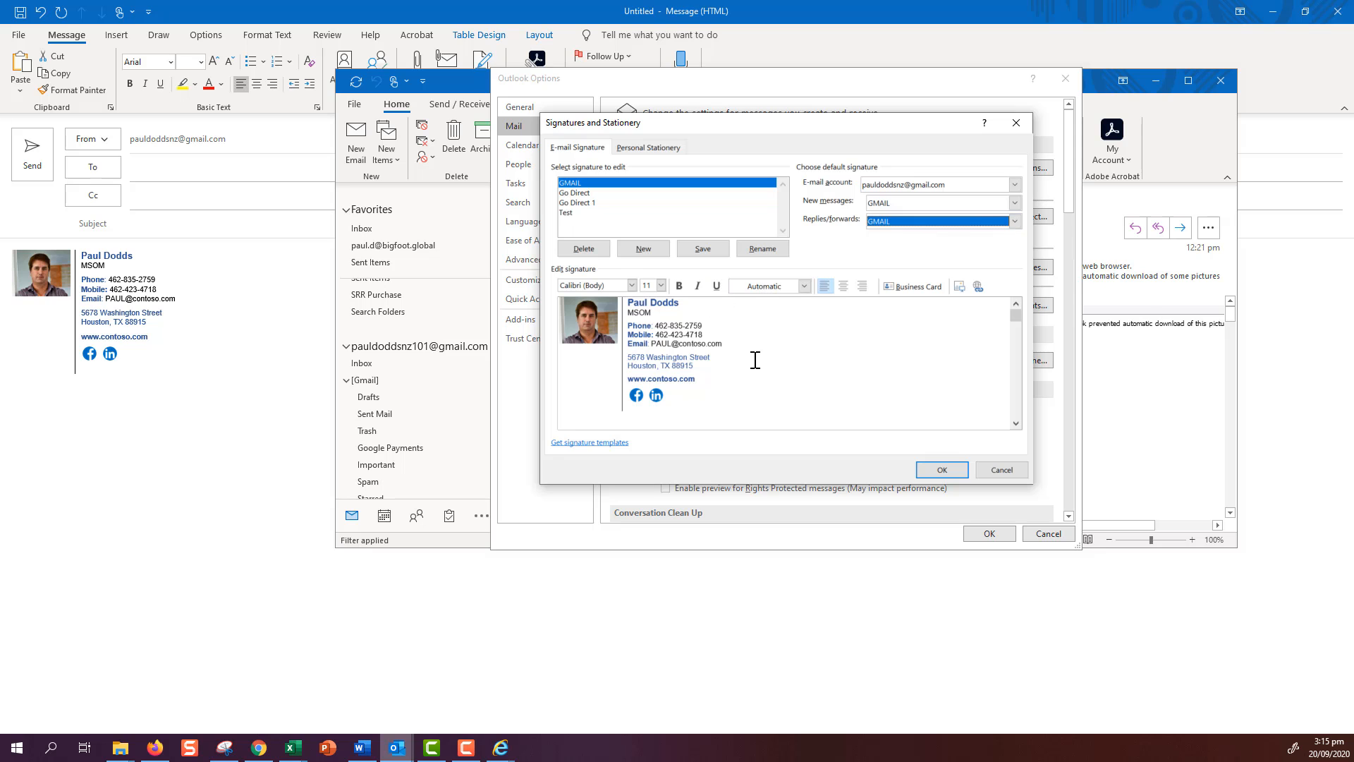
left_click(940, 469)
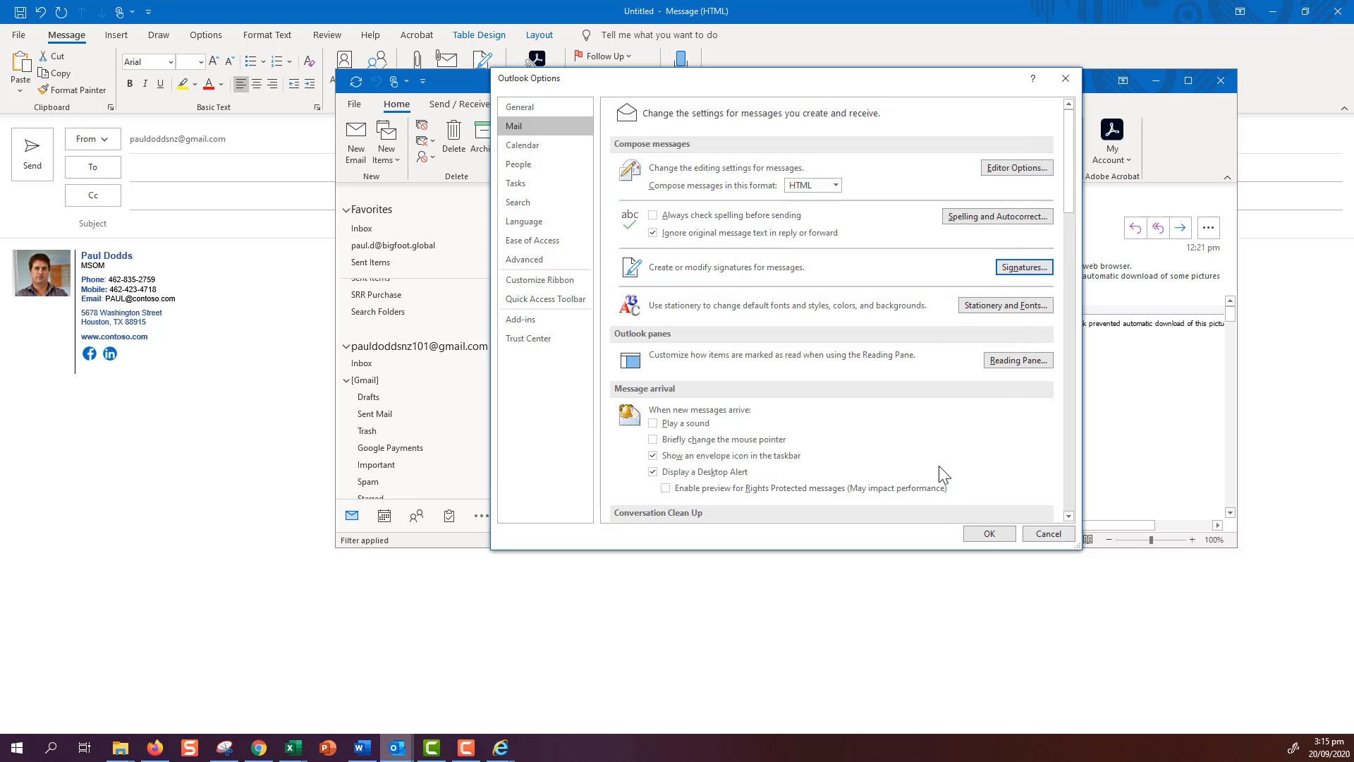
left_click(988, 534)
- Close the old message without saving the draft and start a new email with the GMAIL signature
left_click_drag(971, 80, 1022, 148)
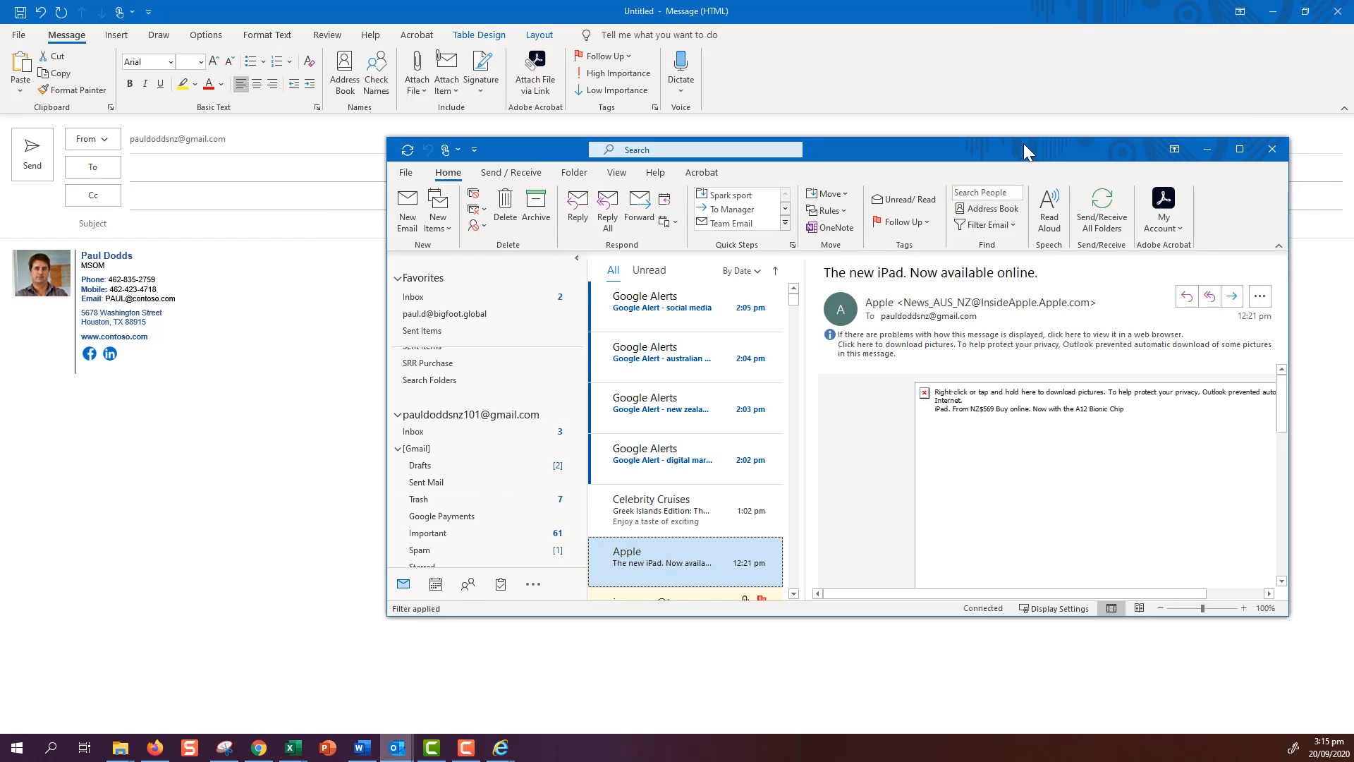
left_click(1338, 12)
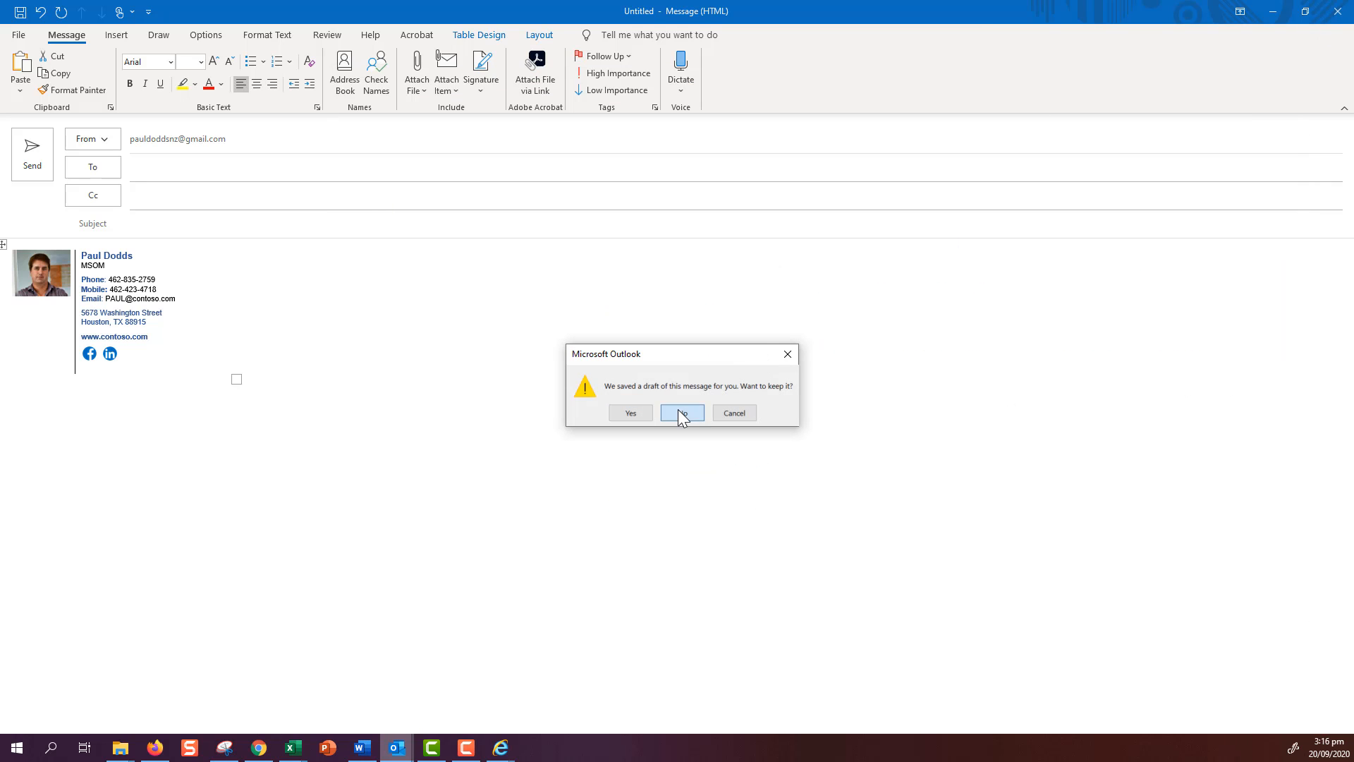
left_click(682, 413)
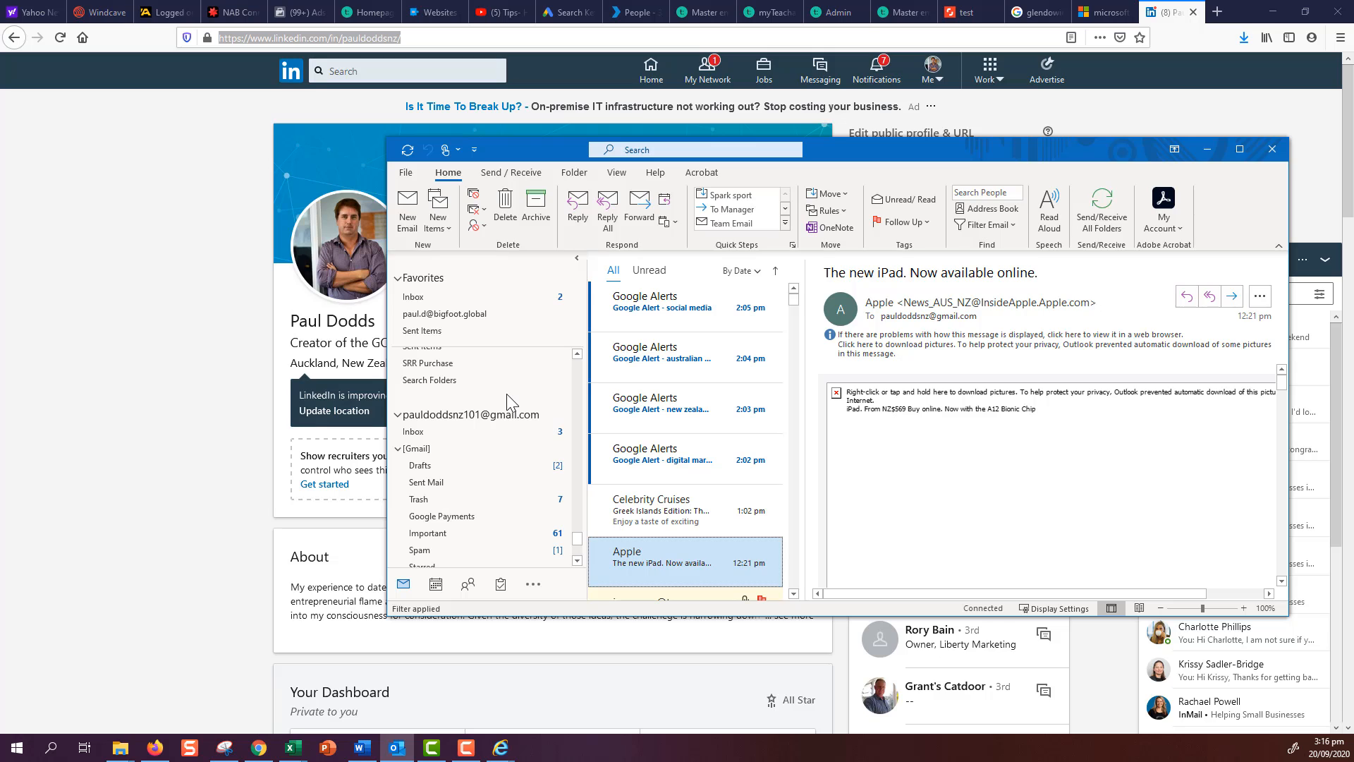
left_click(407, 209)
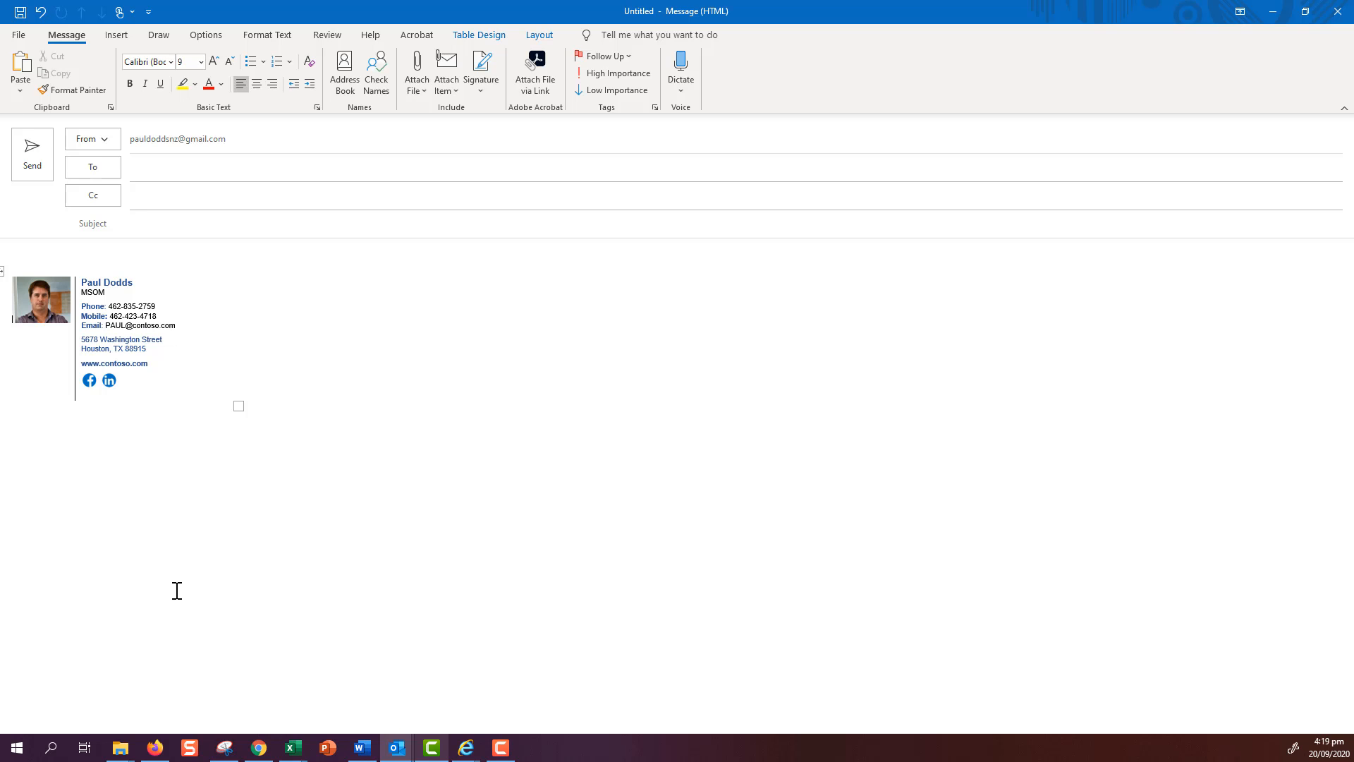
- Review the saved signatures in the Signatures settings and close them with OK
left_click(478, 90)
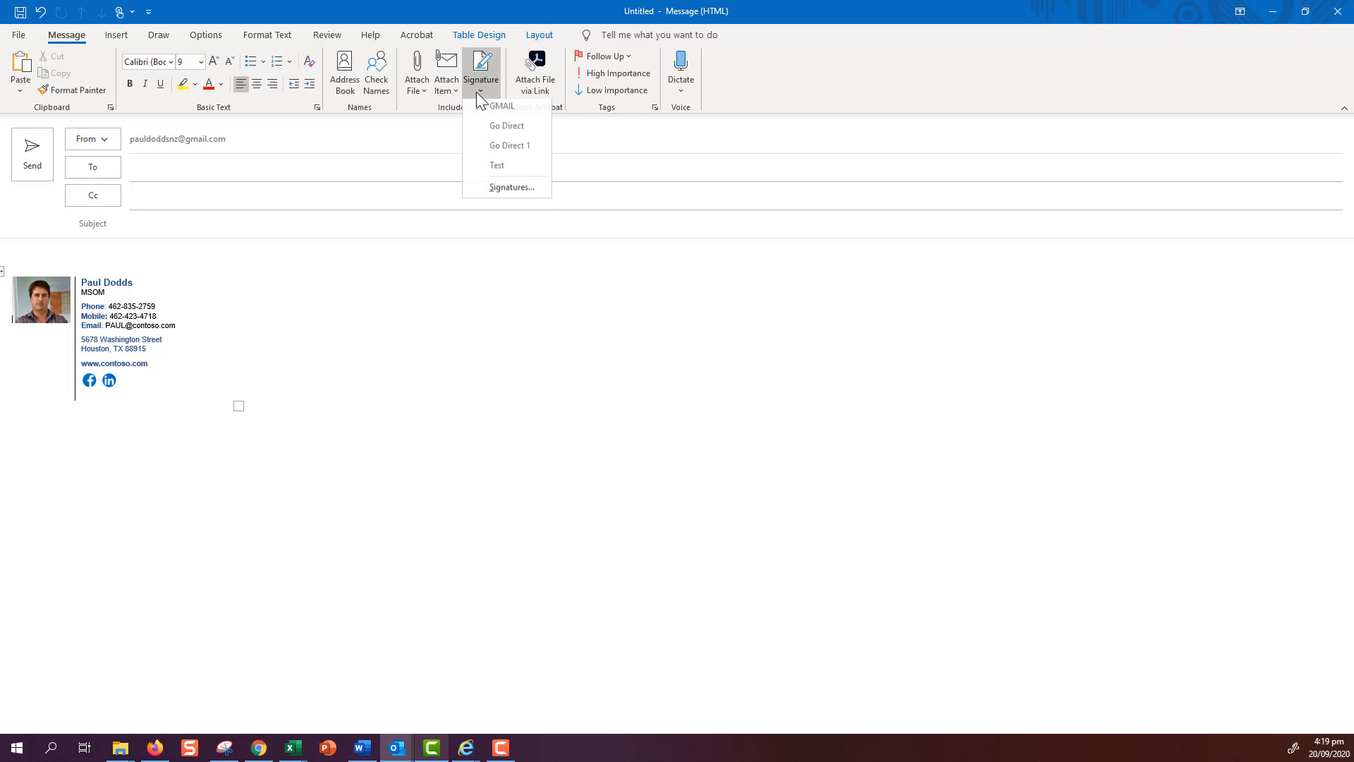
left_click(498, 190)
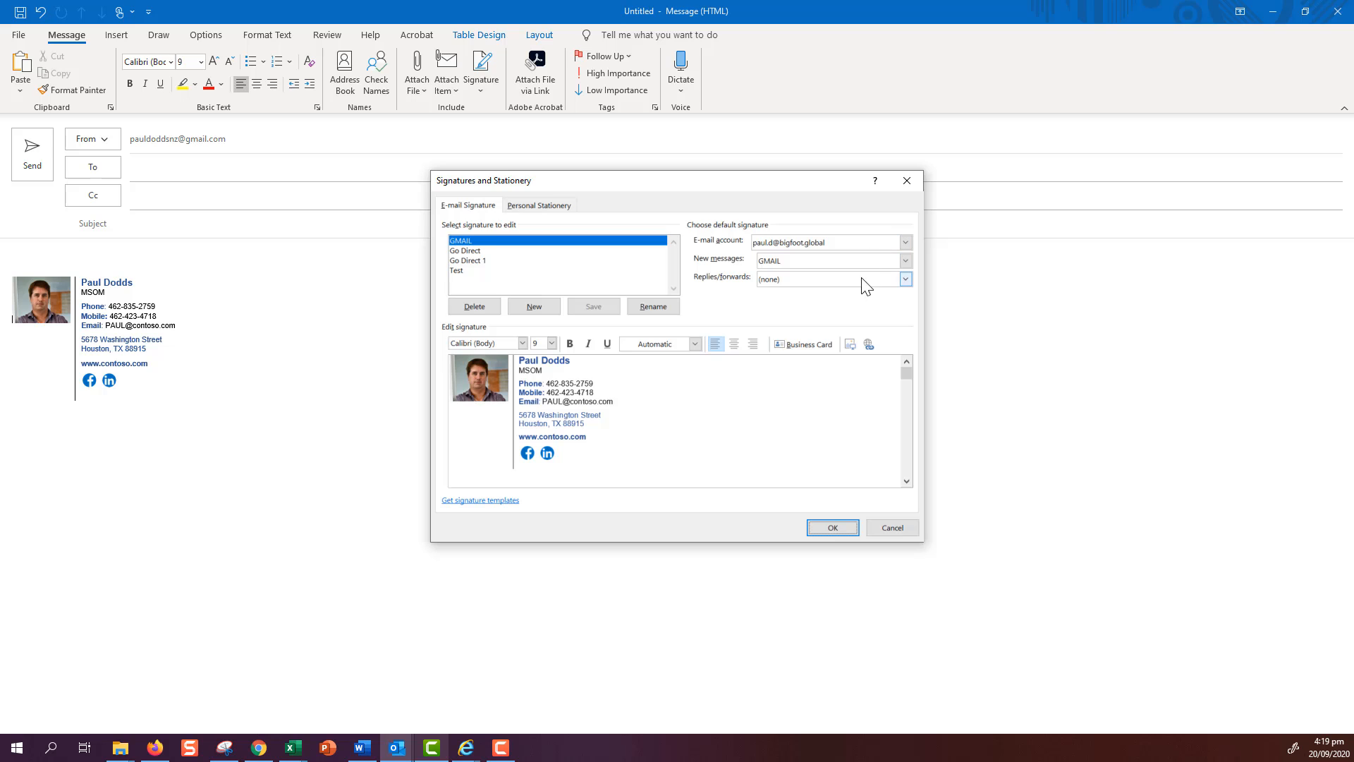
left_click(813, 529)
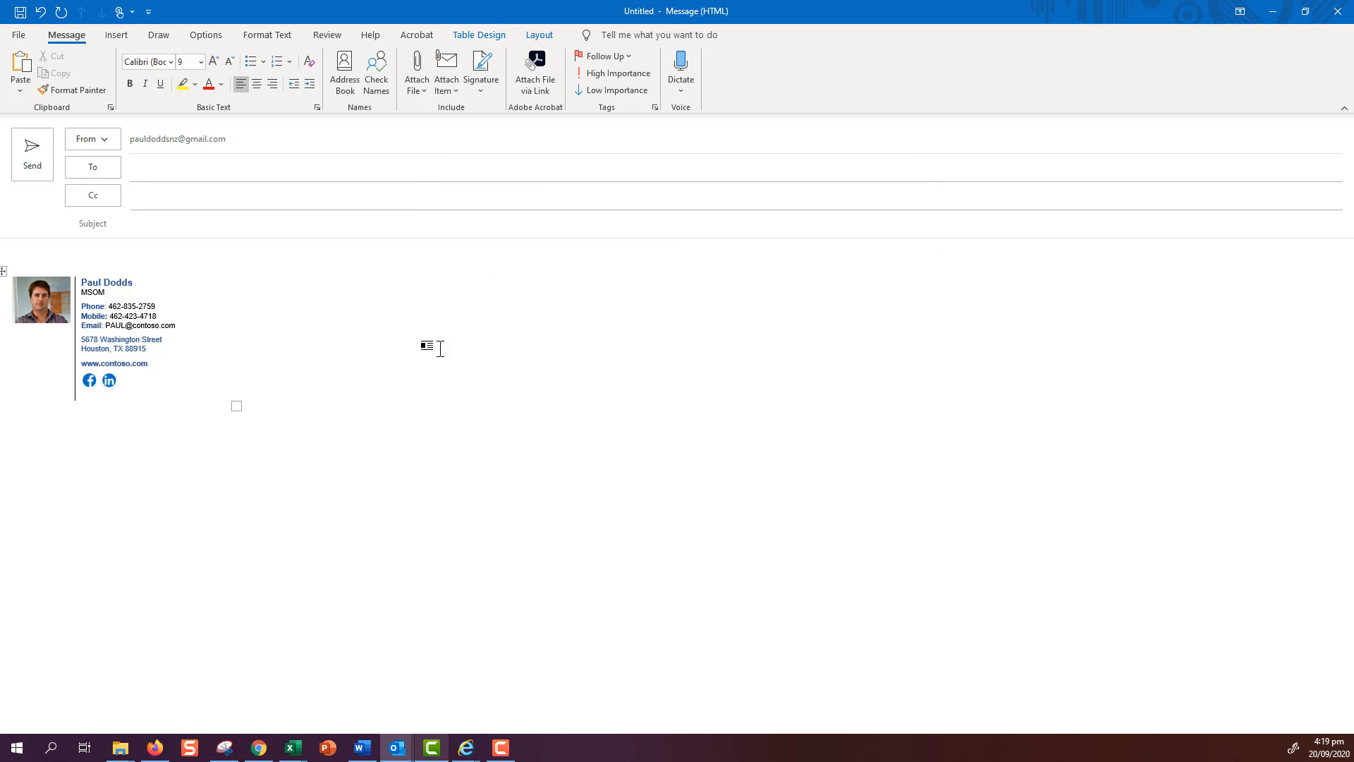
- Insert the Go Direct signature into the message, then replace it with the GMAIL signature
left_click(478, 91)
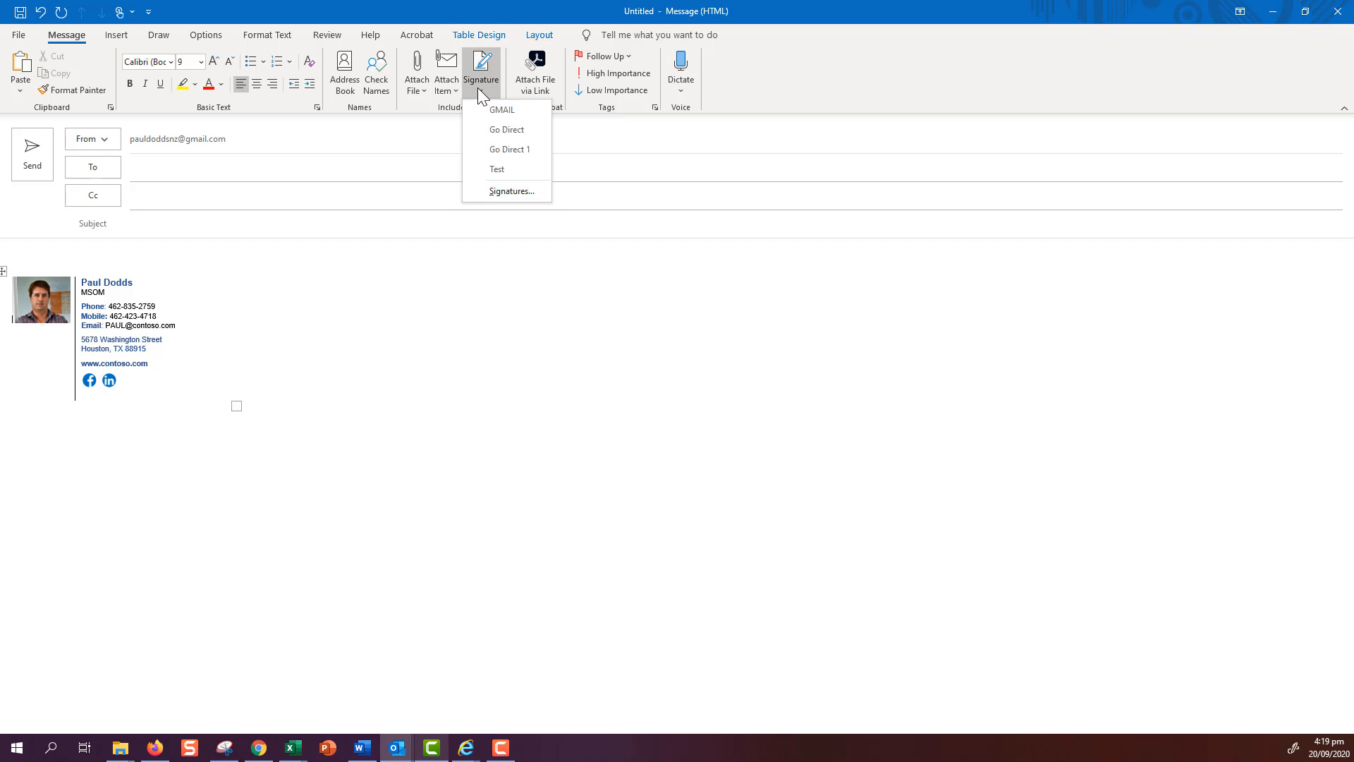
left_click(483, 133)
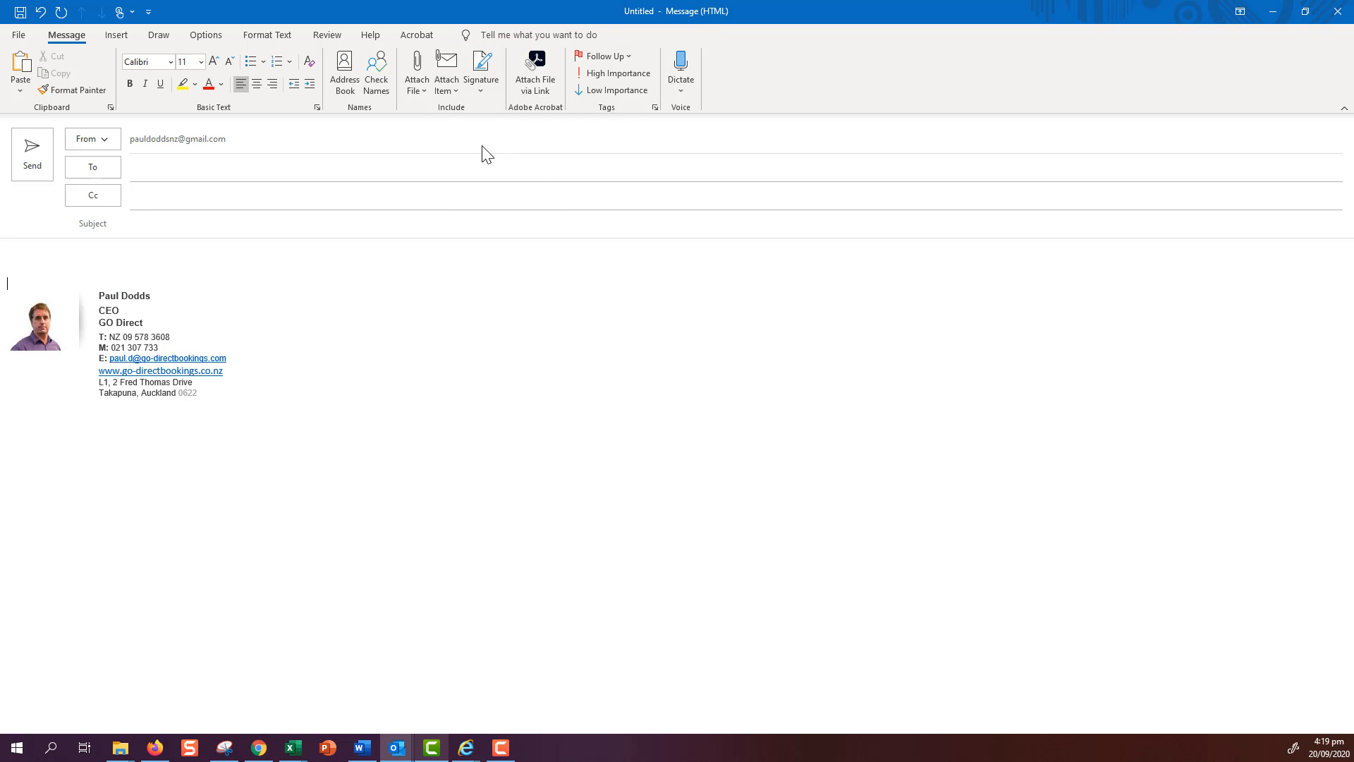
left_click(493, 84)
left_click(500, 110)
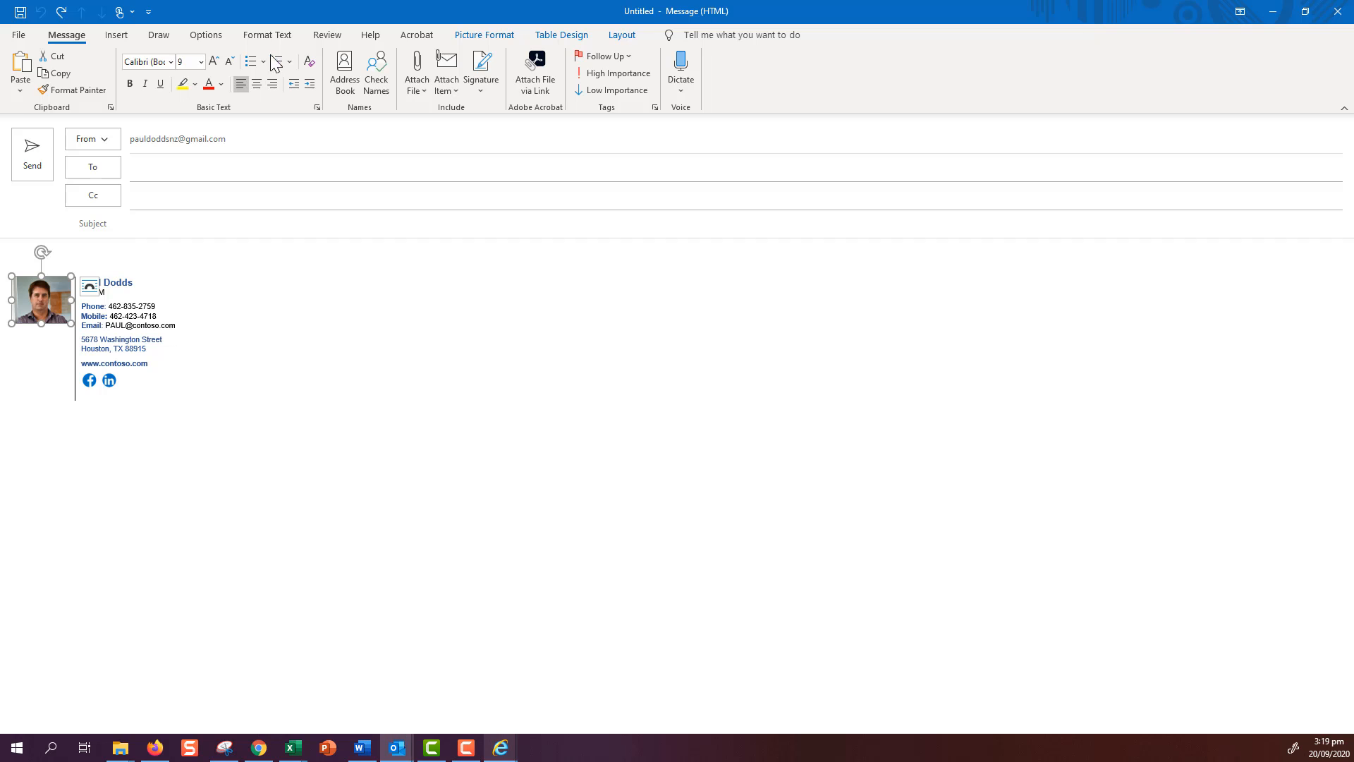
- Crop the headshot to an oval with Crop to Shape, then switch to the browser's Free templates page
left_click(503, 41)
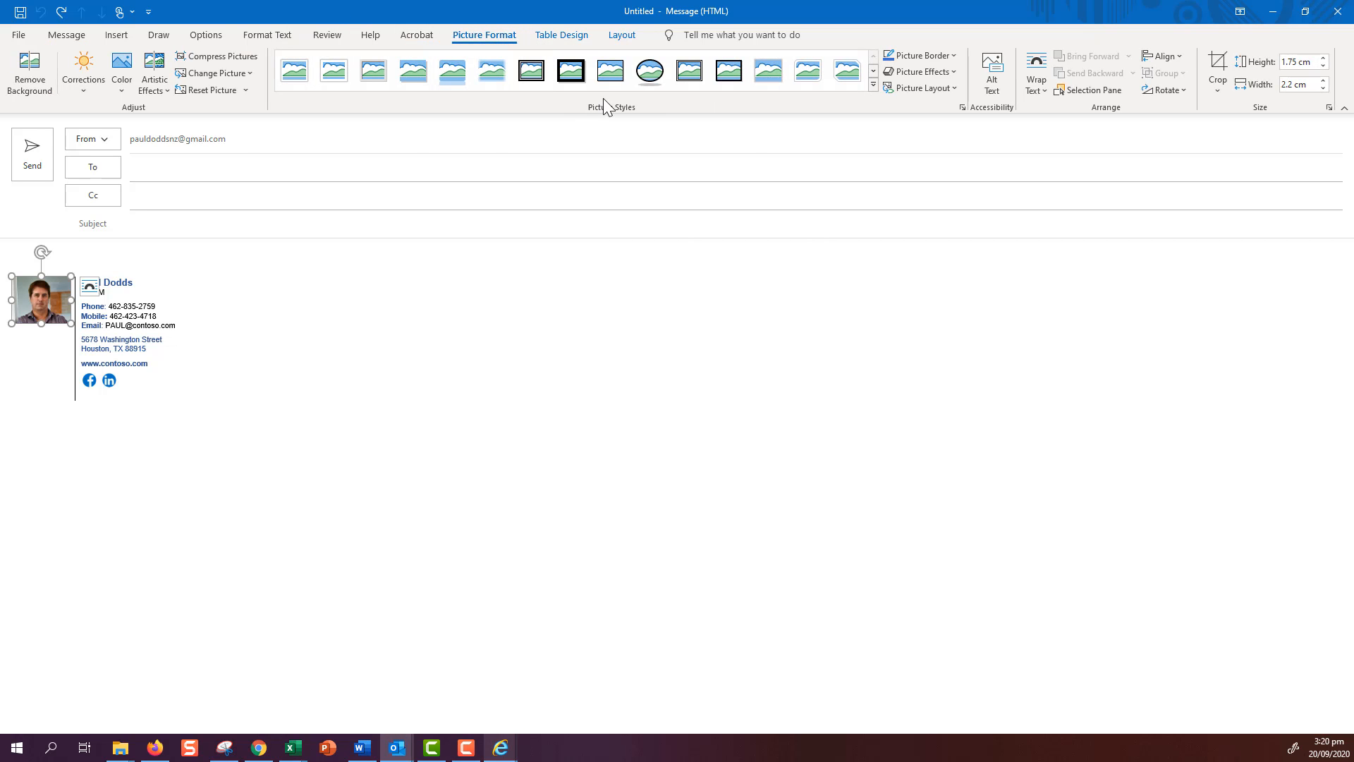
left_click(641, 81)
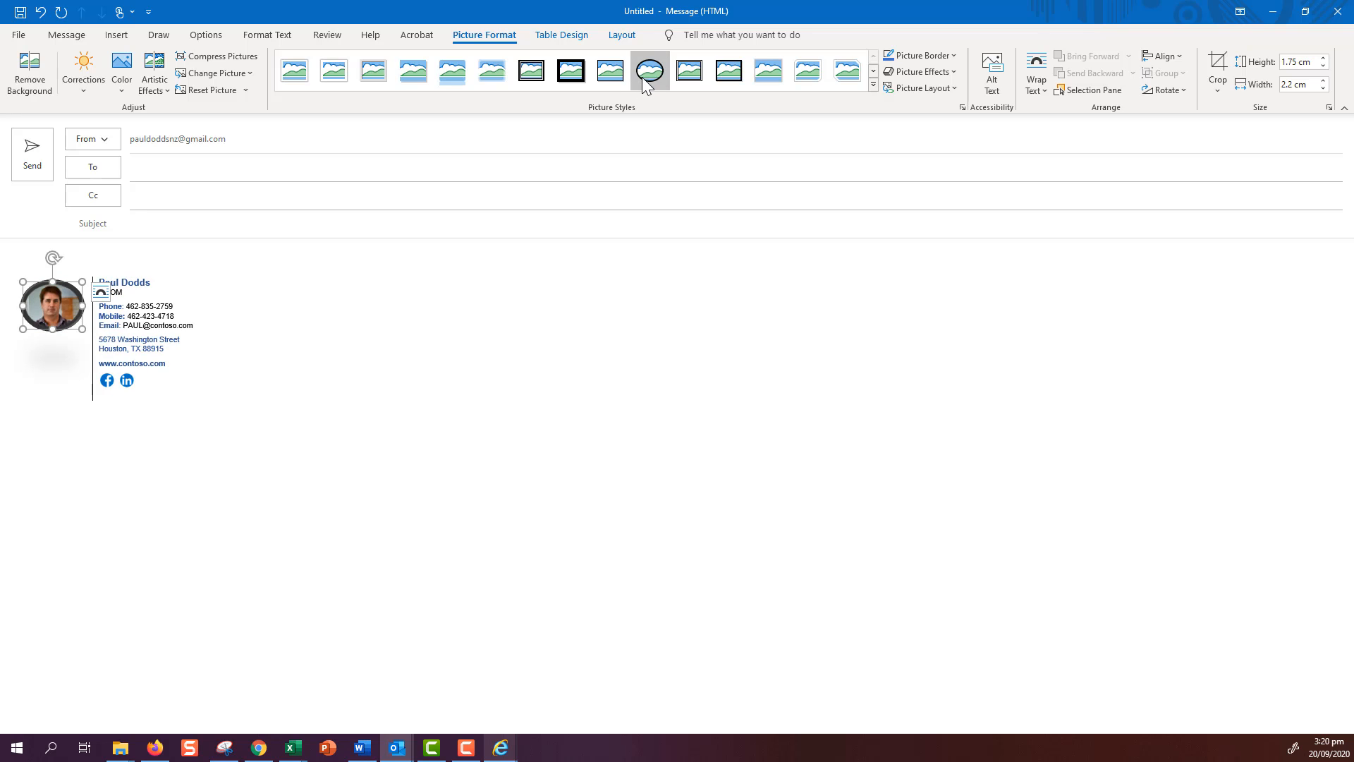
left_click(41, 12)
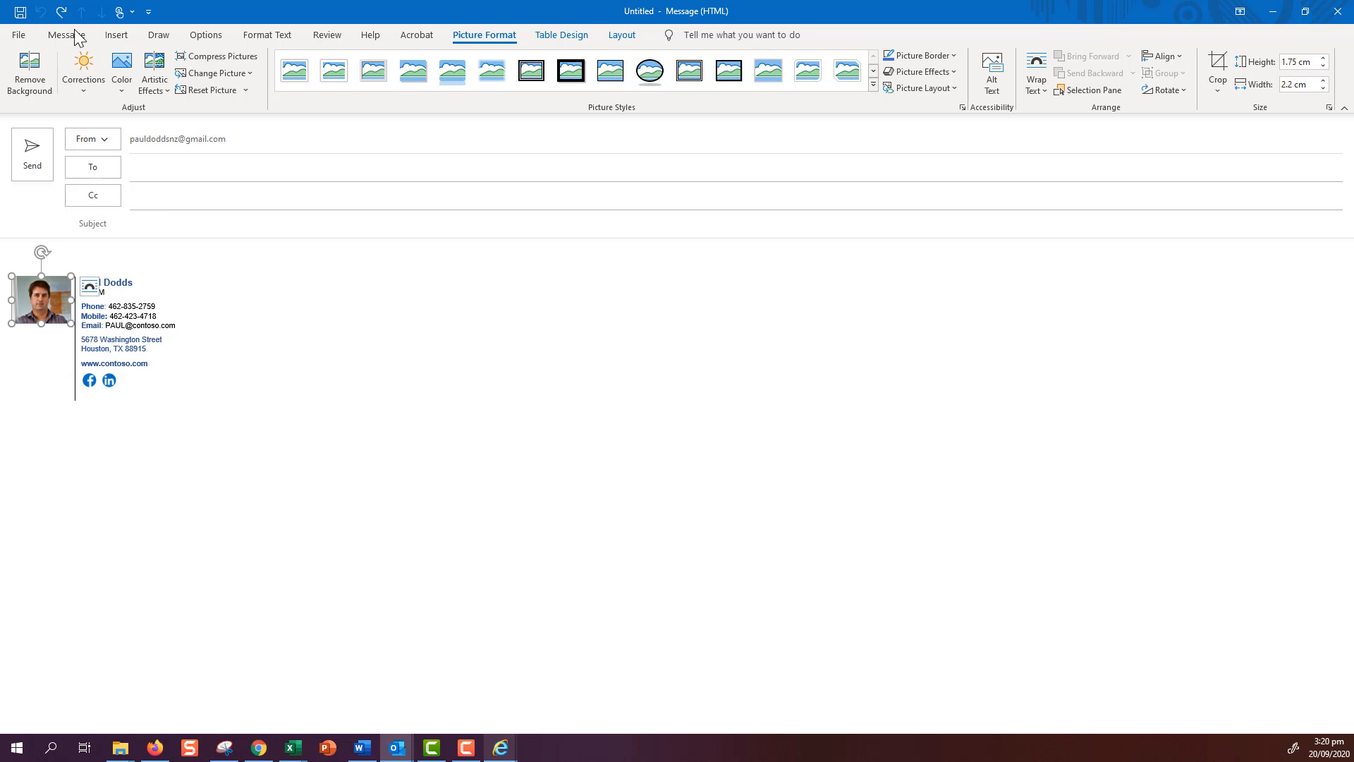
left_click(1215, 87)
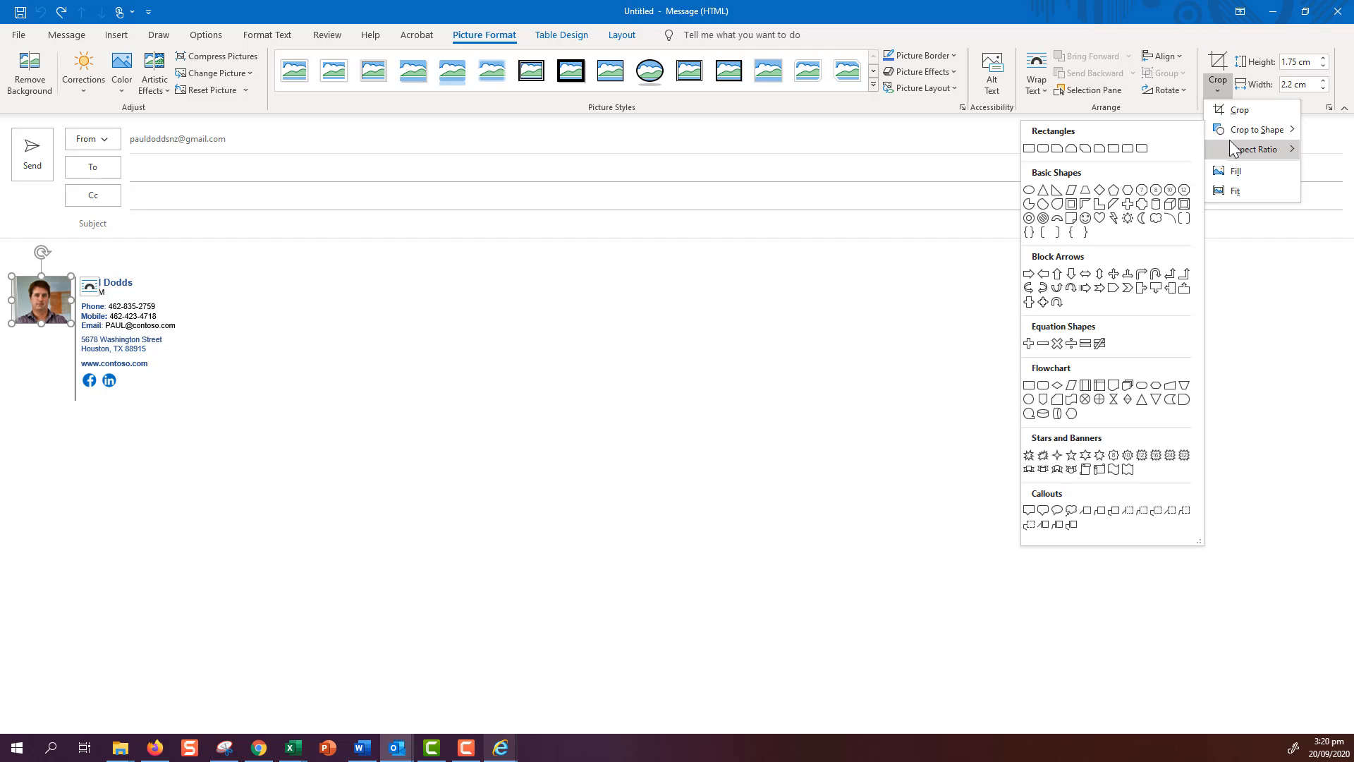
left_click(1029, 190)
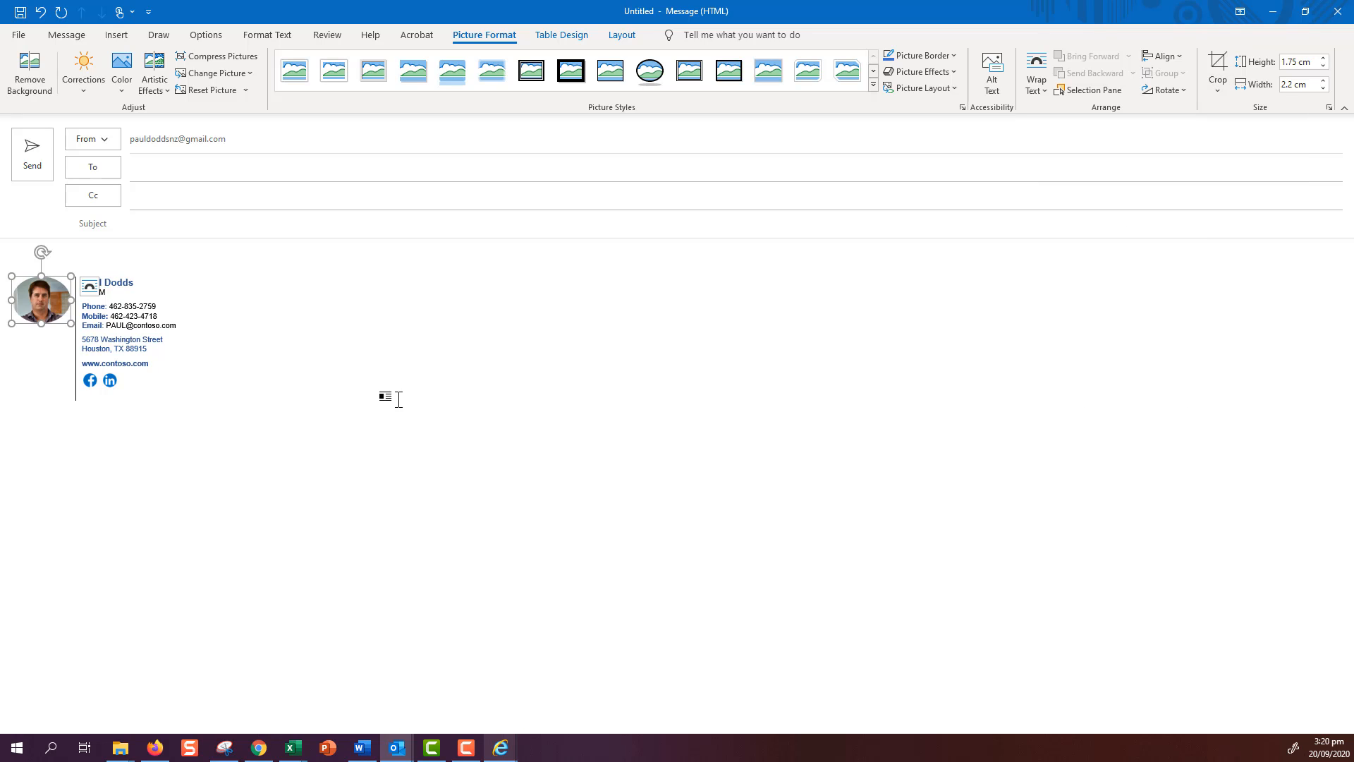
left_click(279, 379)
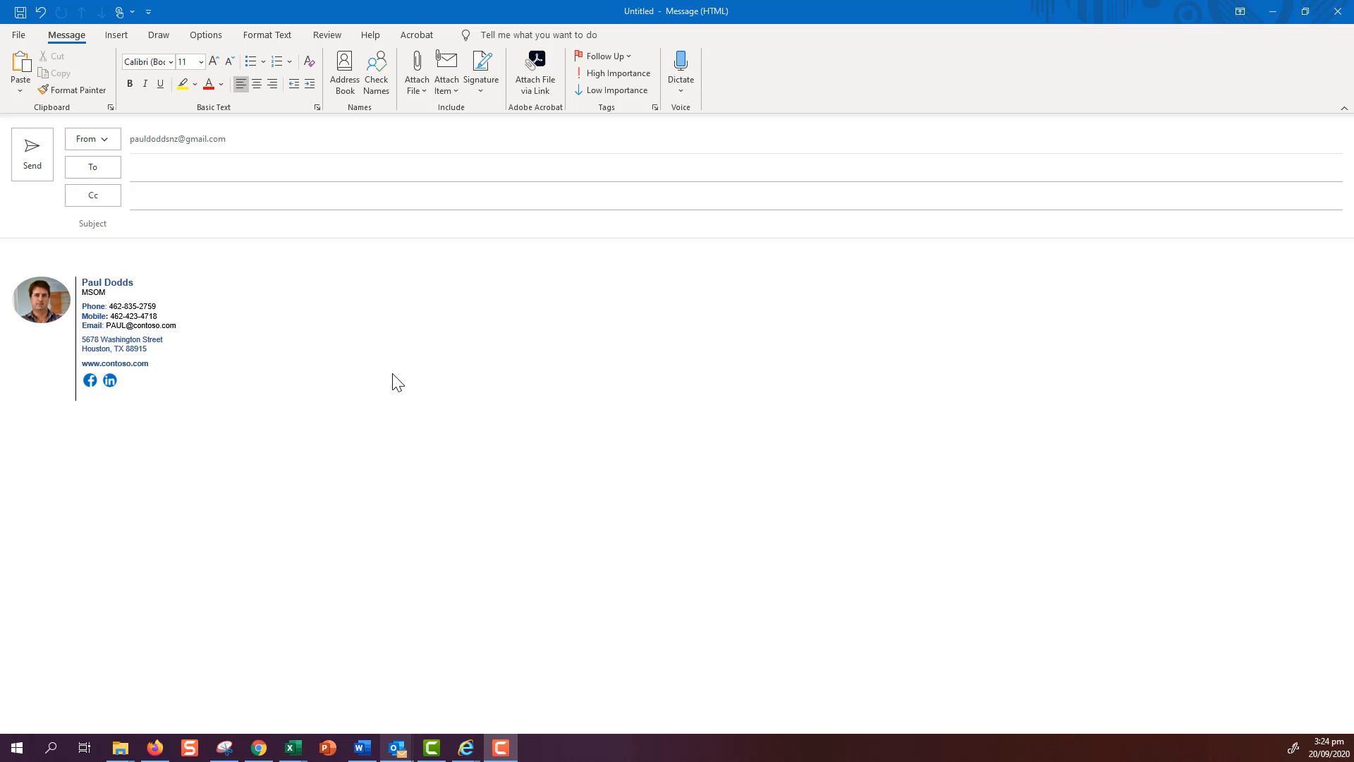
left_click(260, 750)
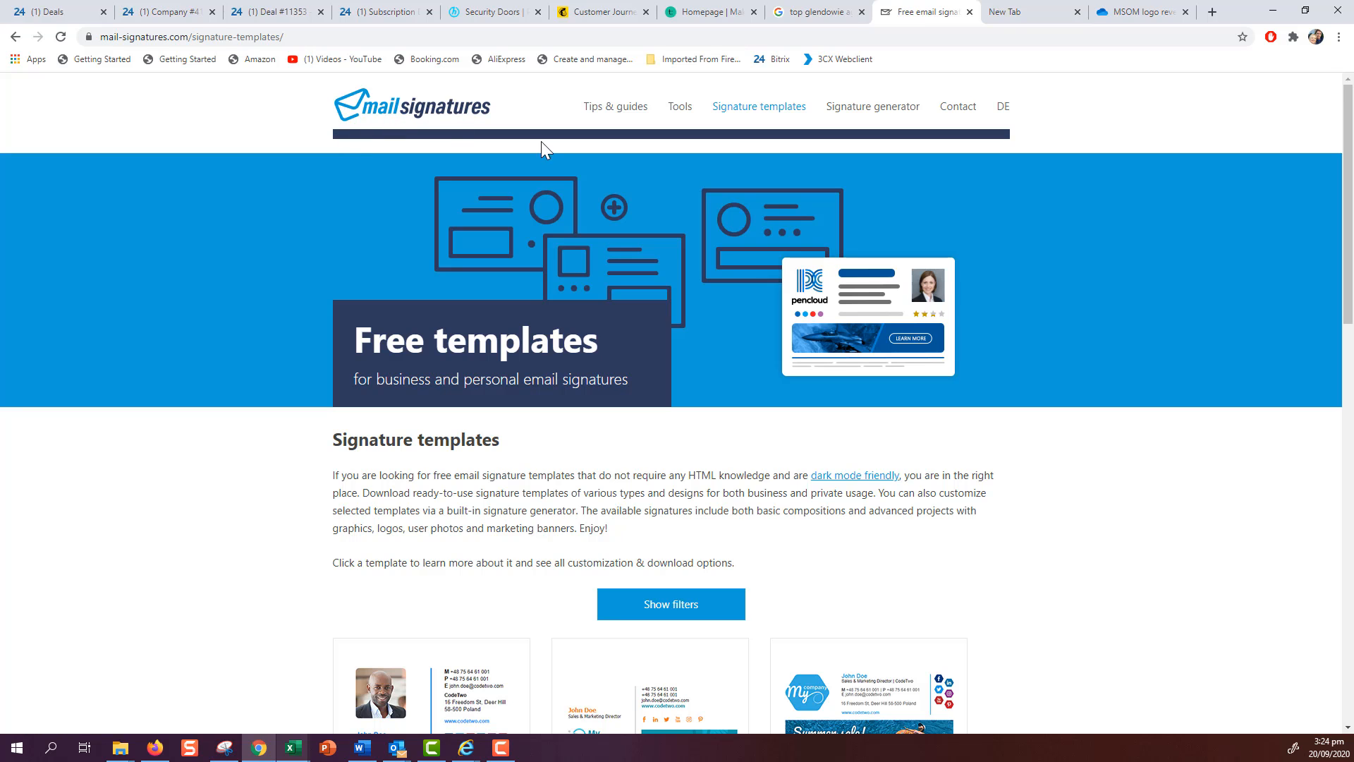
scroll(540, 352, "down", 1)
scroll(540, 352, "down", 2)
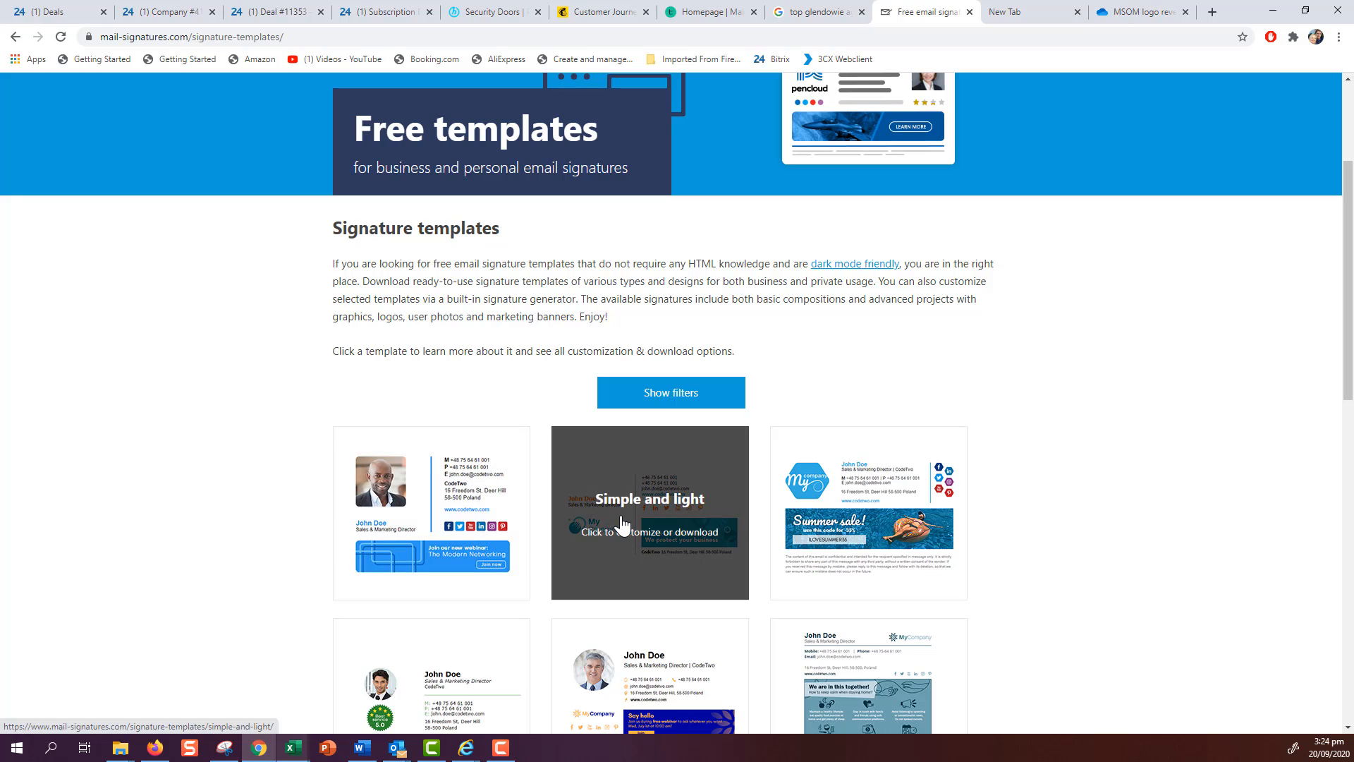
scroll(1037, 585, "down", 3)
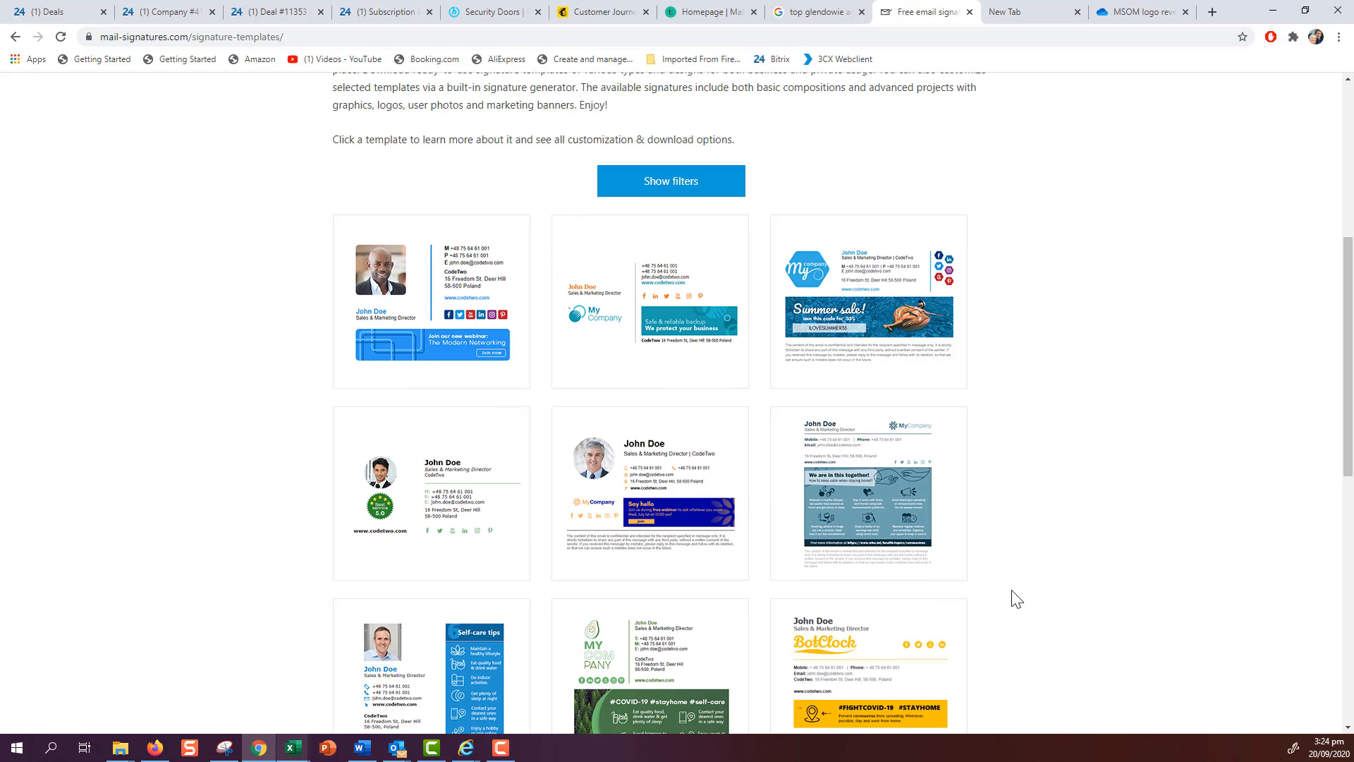
scroll(1014, 596, "down", 4)
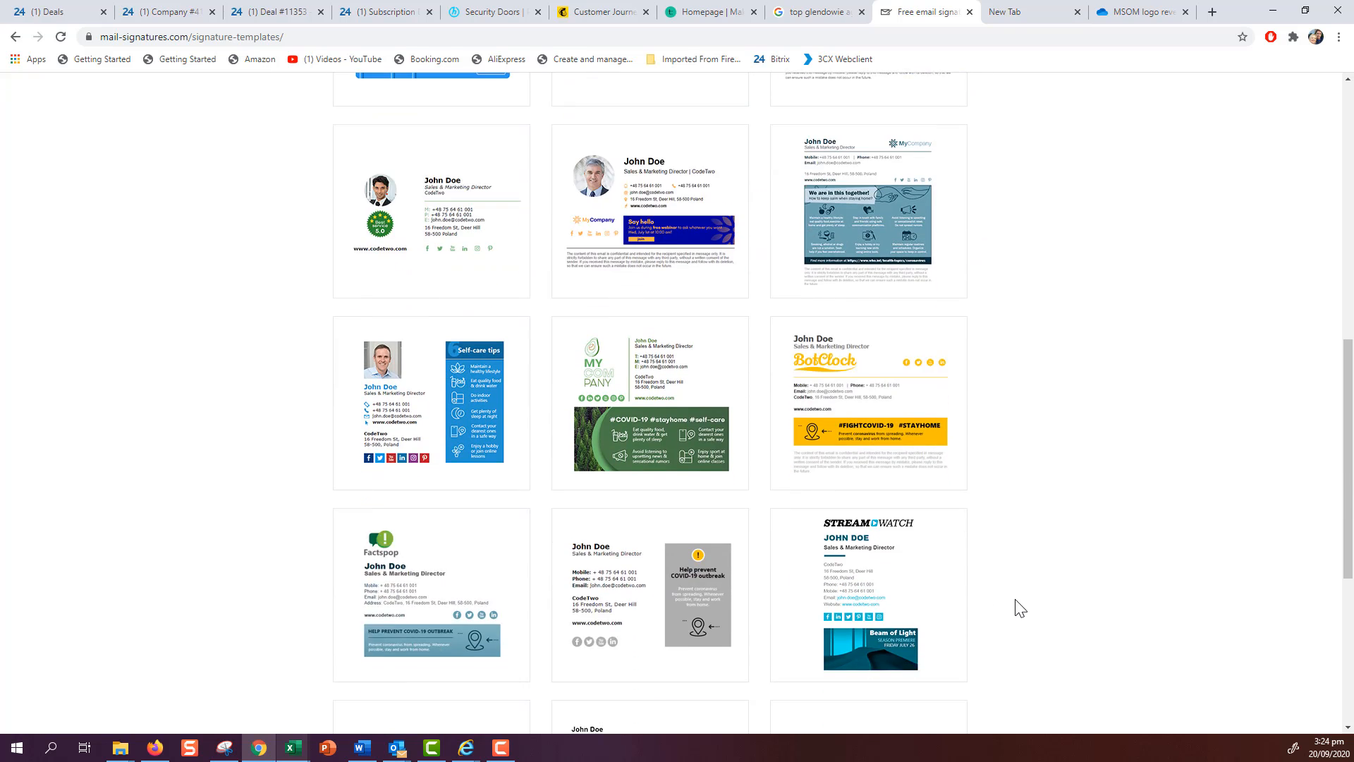
scroll(1009, 546, "up", 5)
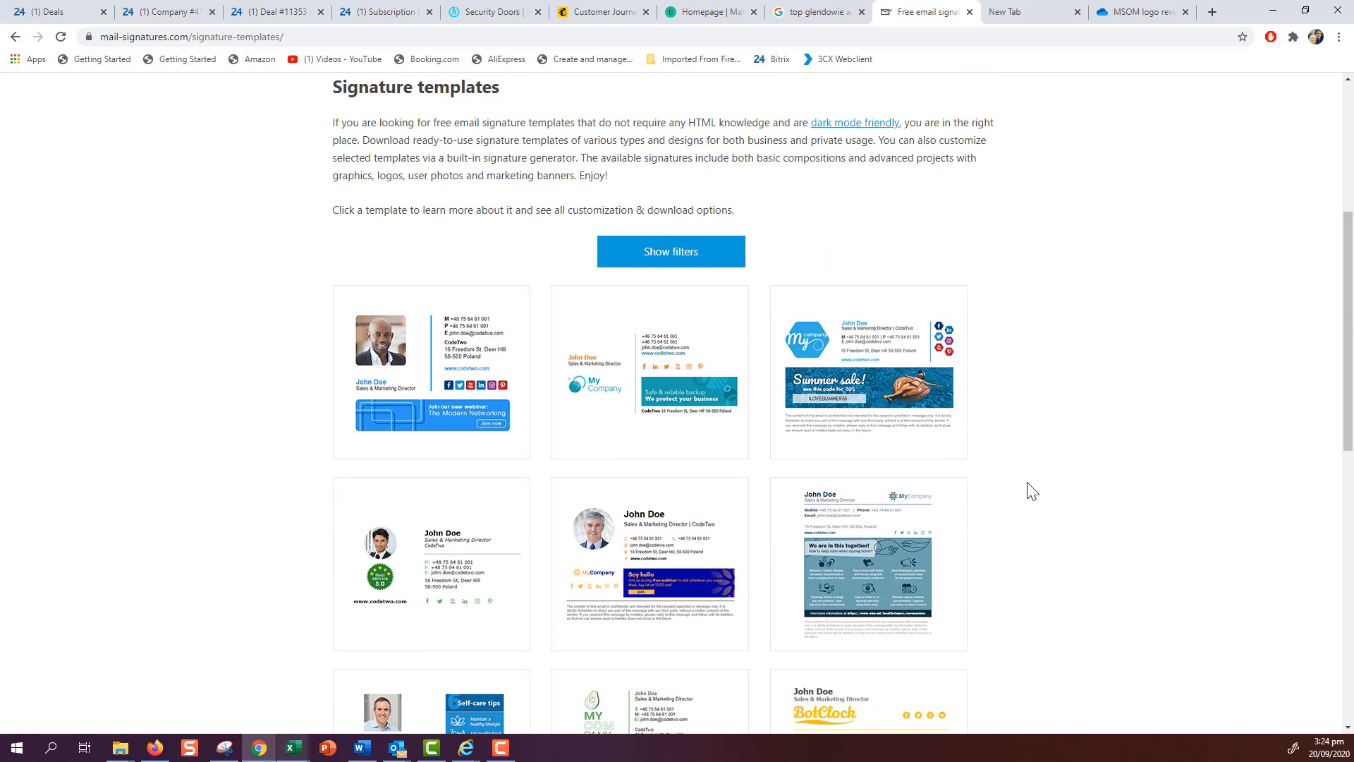
scroll(1022, 495, "up", 2)
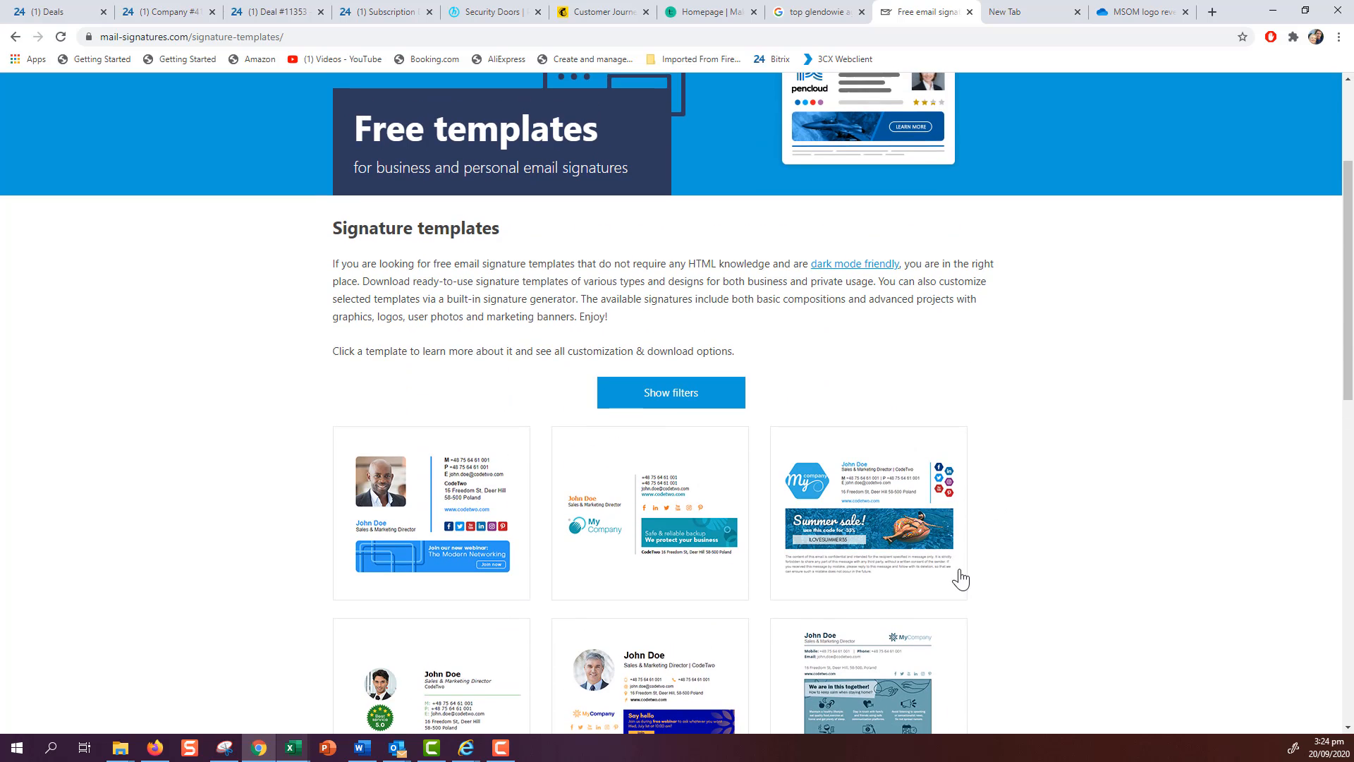